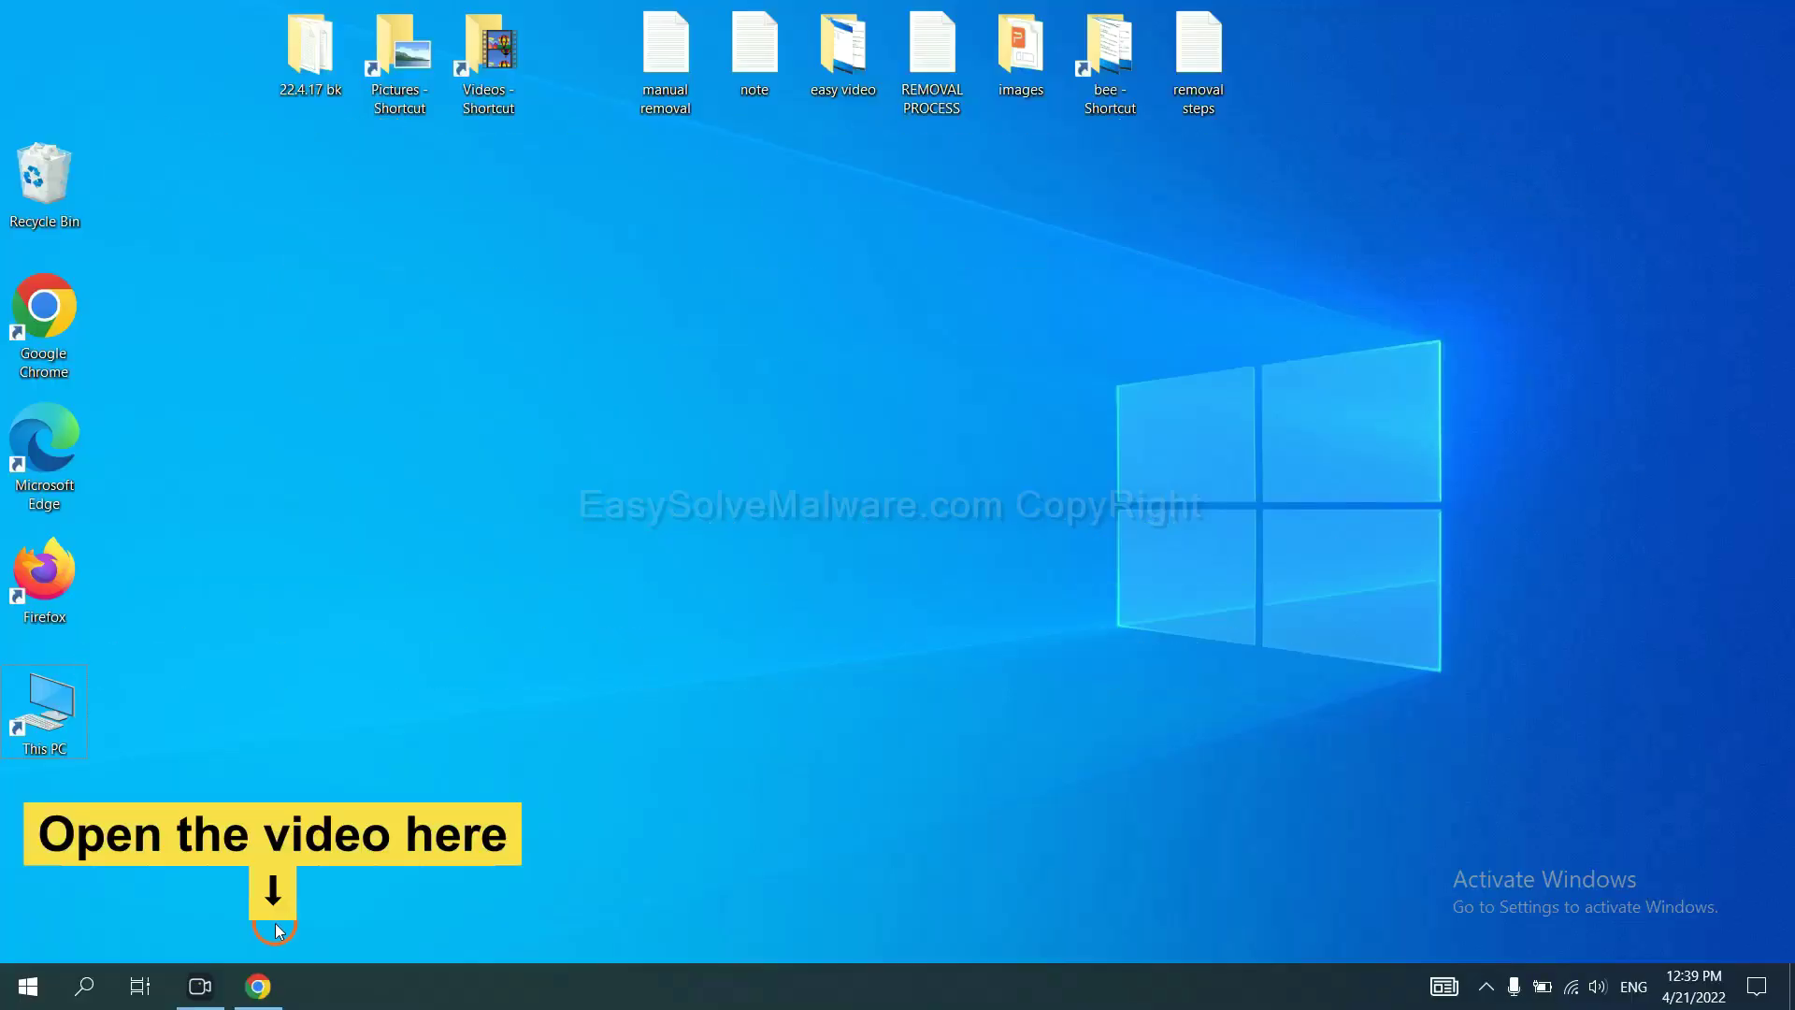
# Step: Download the SpyHunter for Windows installer from the easysolvemalware.com removal guide
pyautogui.click(277, 986)
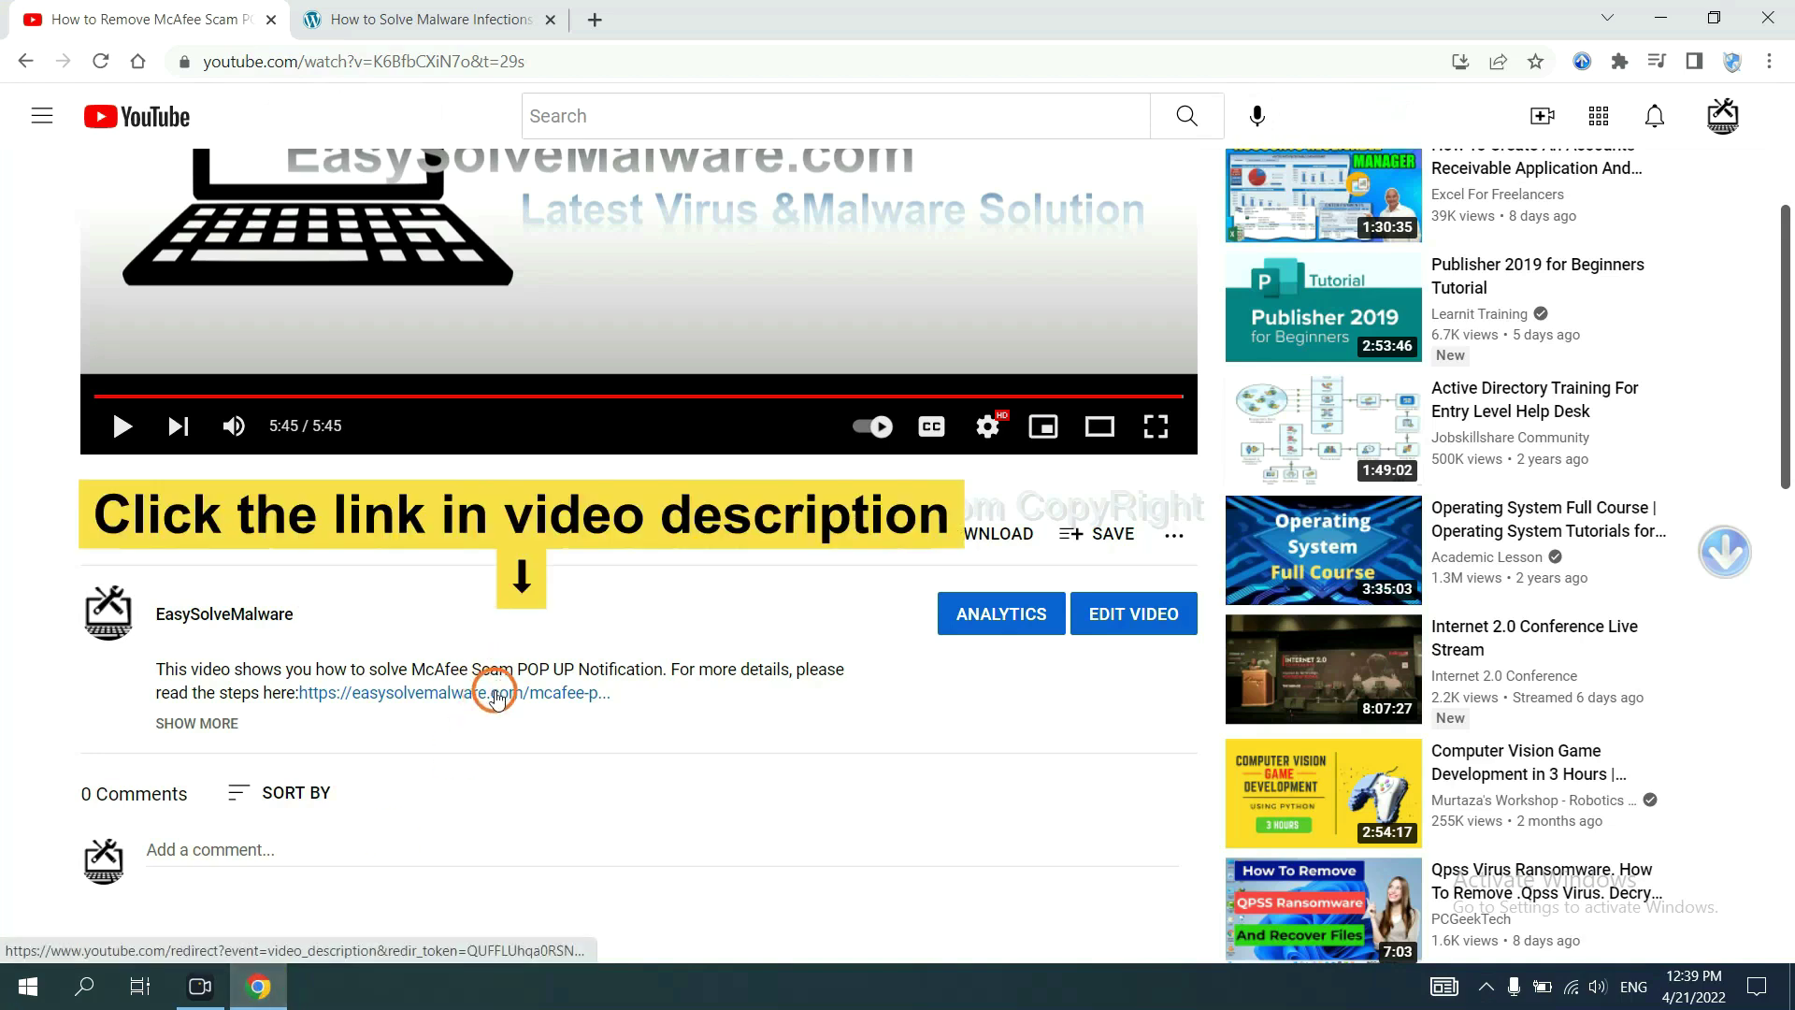
pyautogui.click(458, 17)
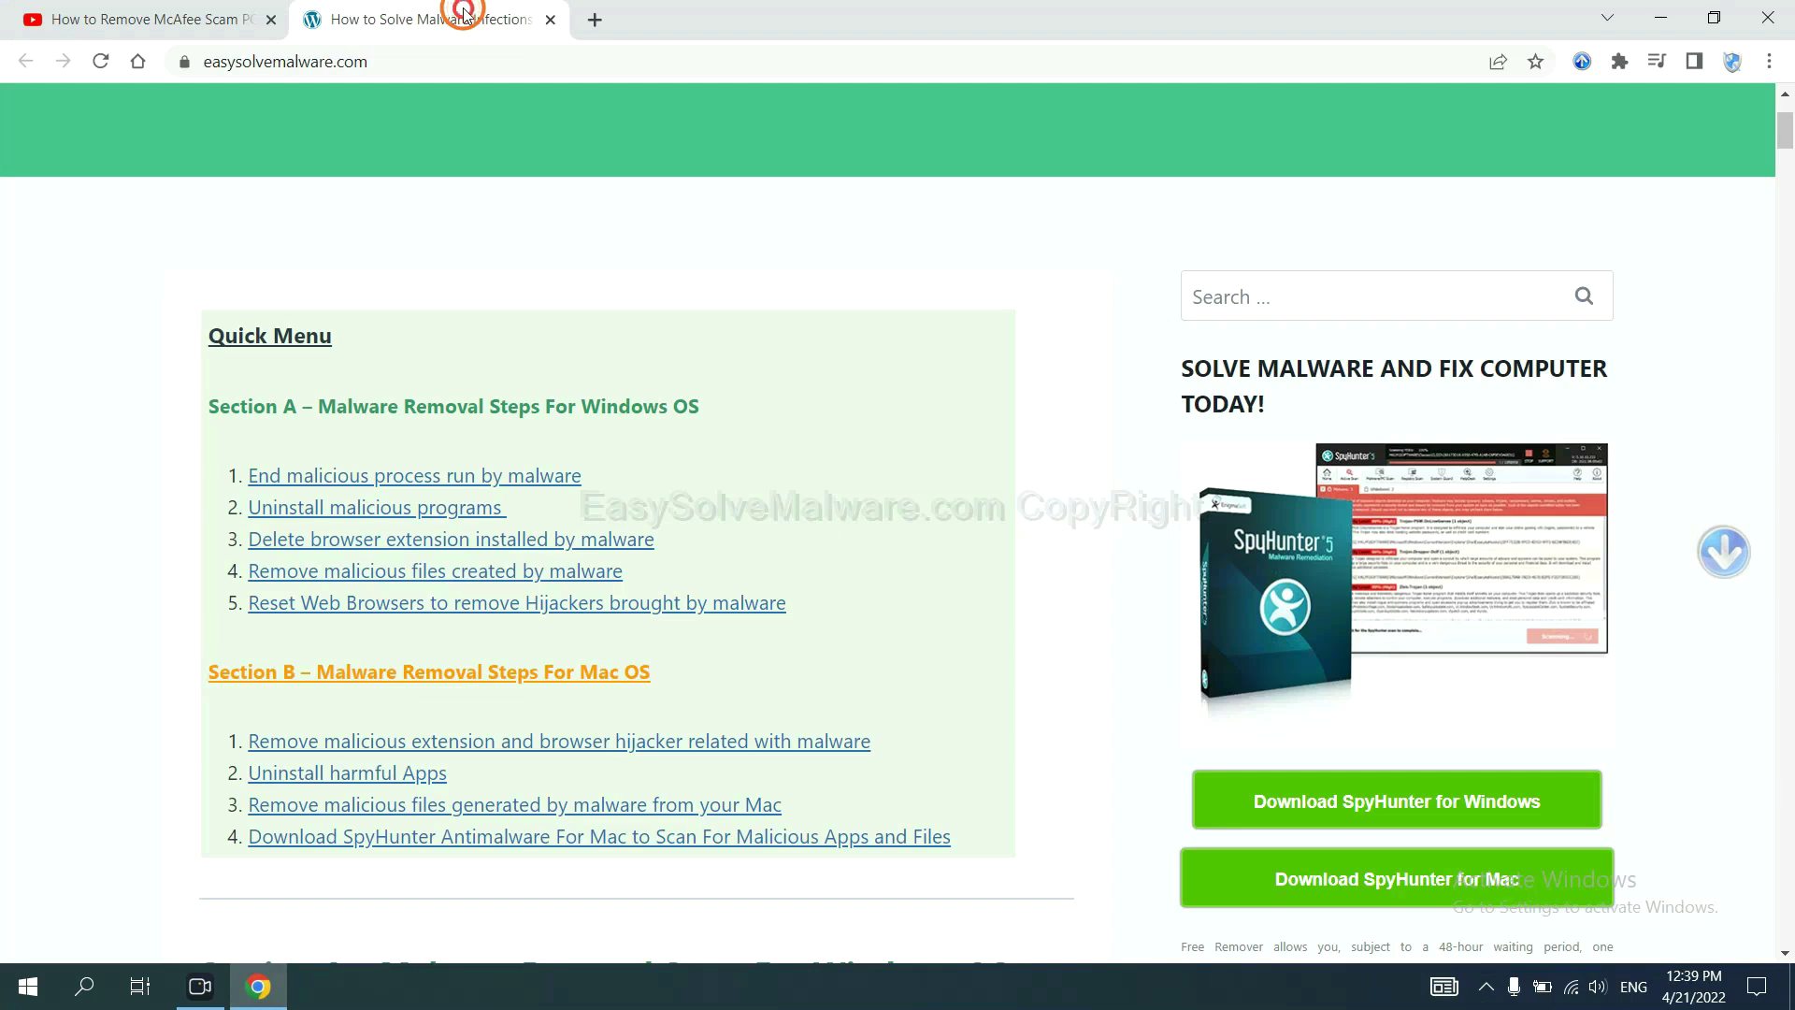
pyautogui.scroll(-2, 1791, 485)
pyautogui.scroll(-2, 1786, 468)
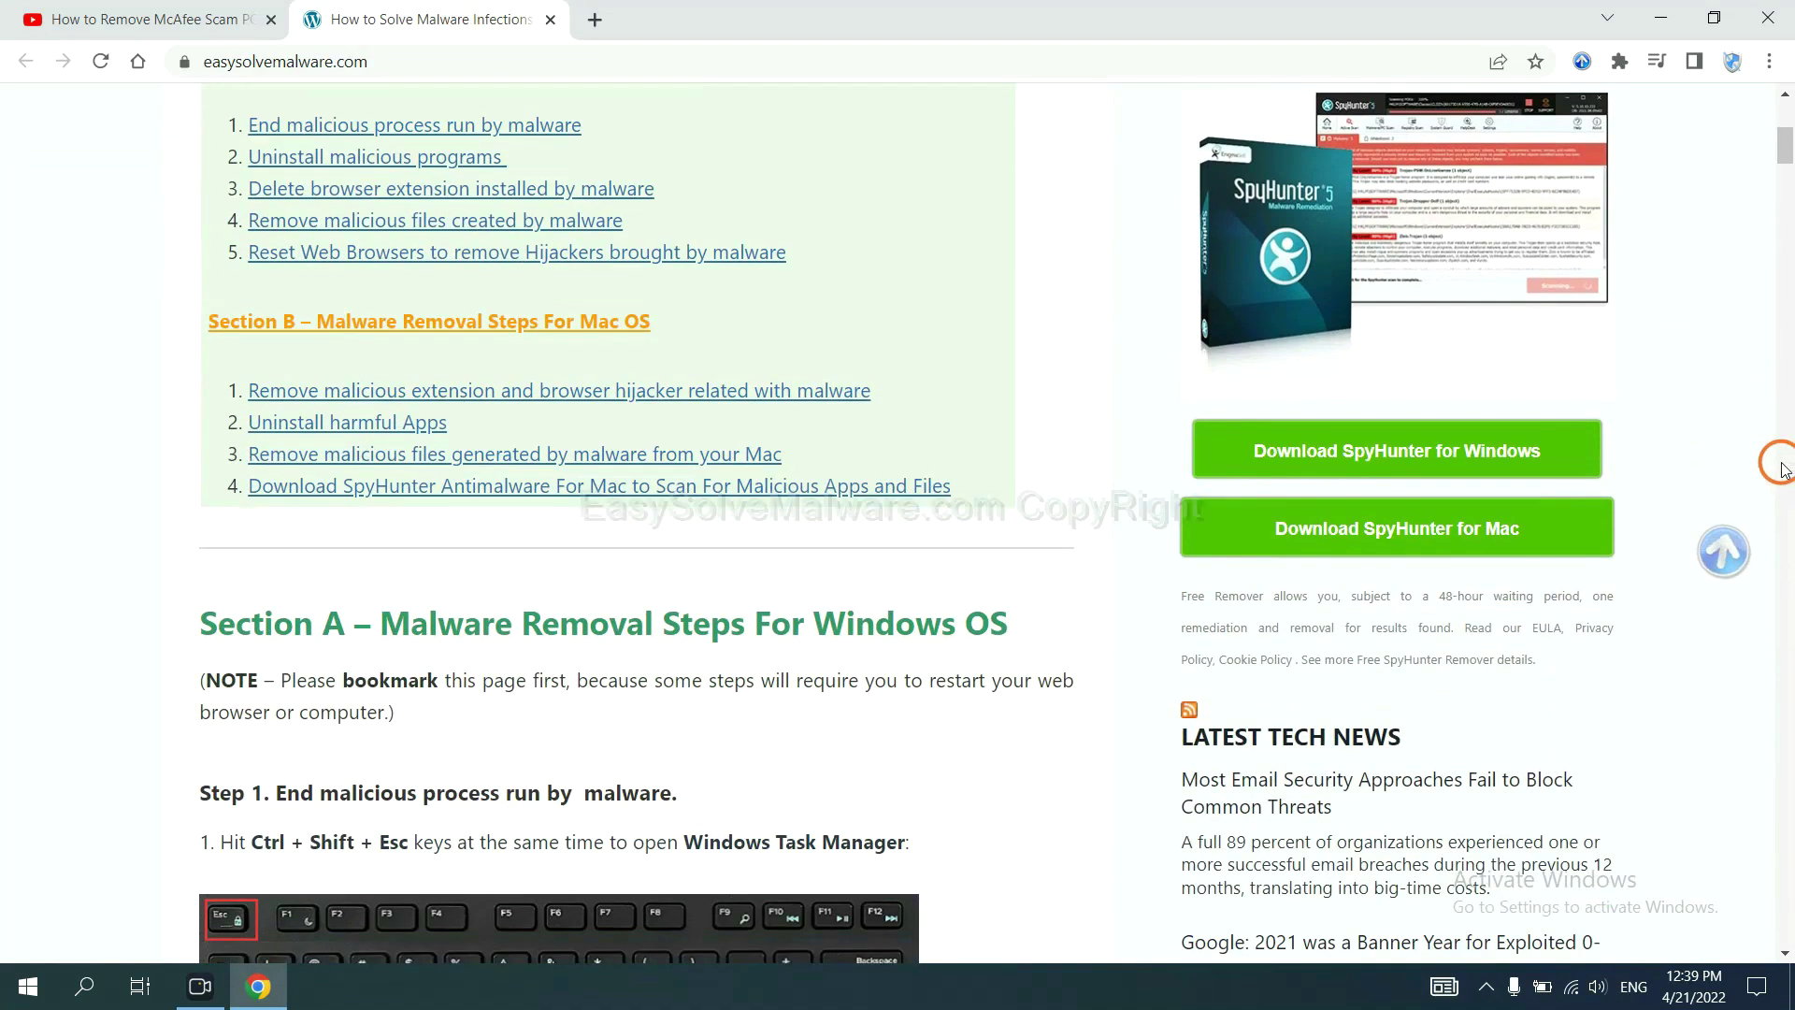
pyautogui.click(1520, 449)
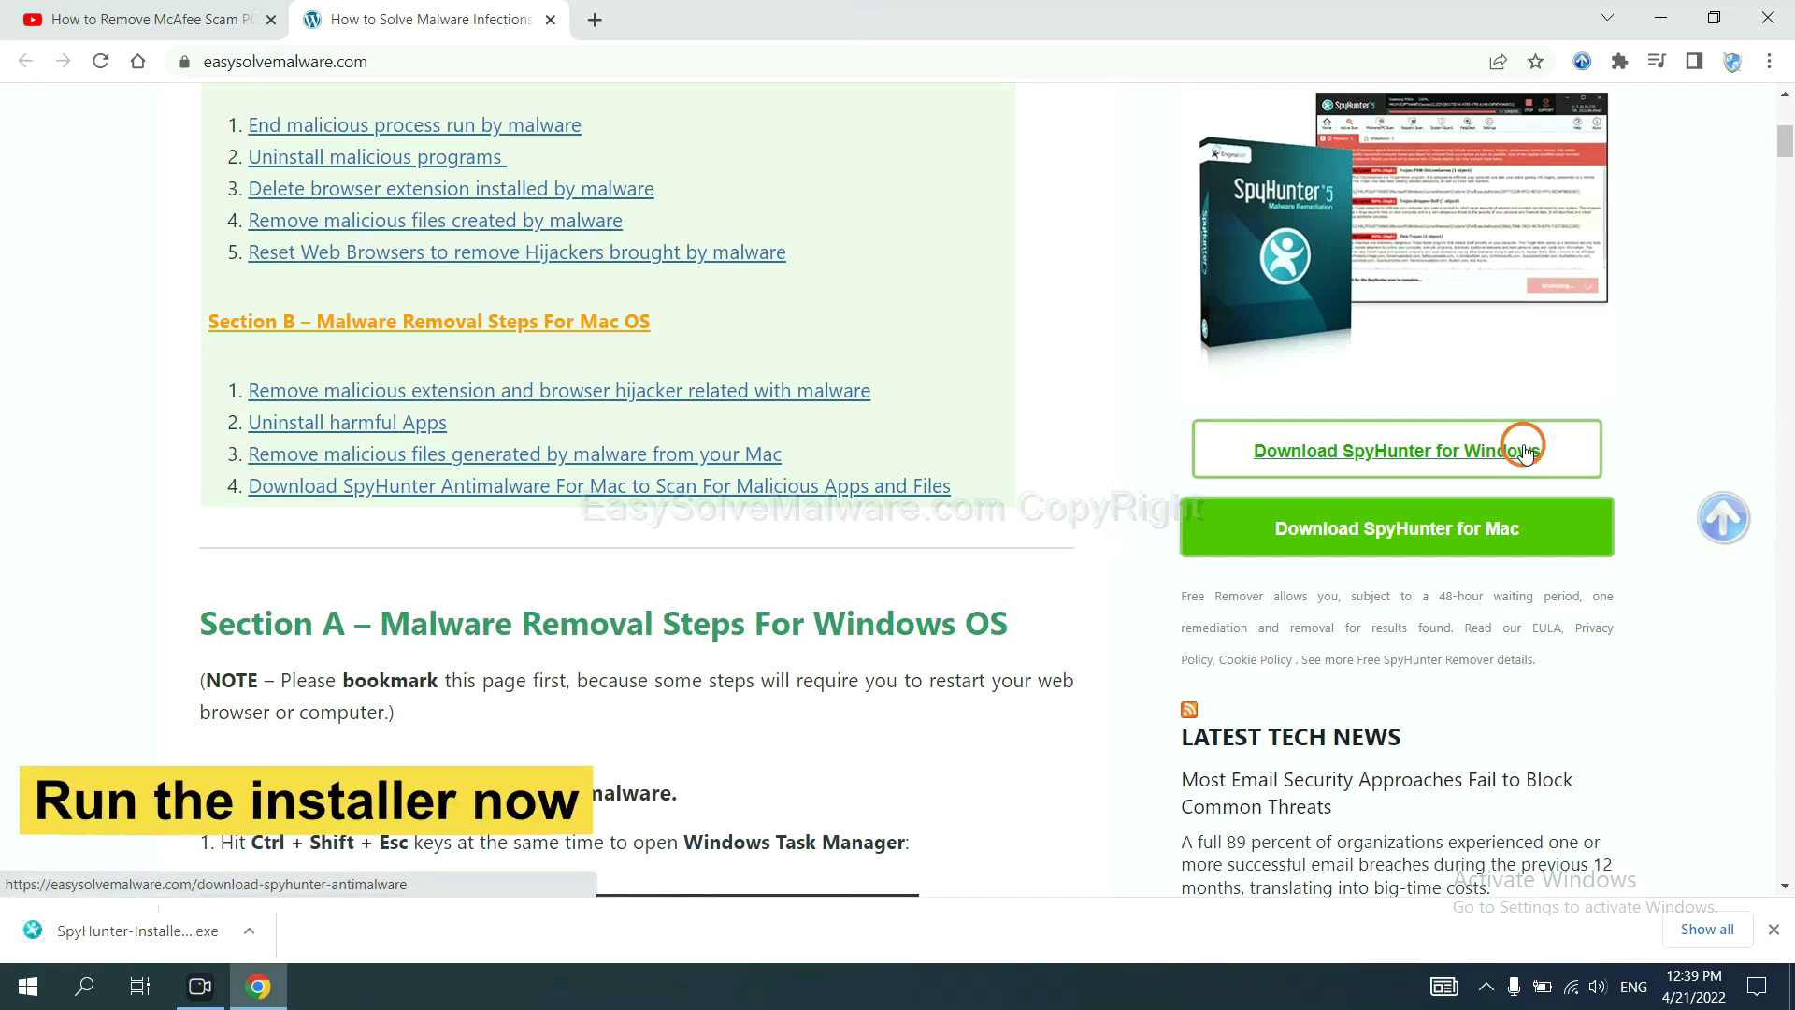
# Step: Install SpyHunter 5 in English, accepting the EULA and finishing setup
pyautogui.click(114, 933)
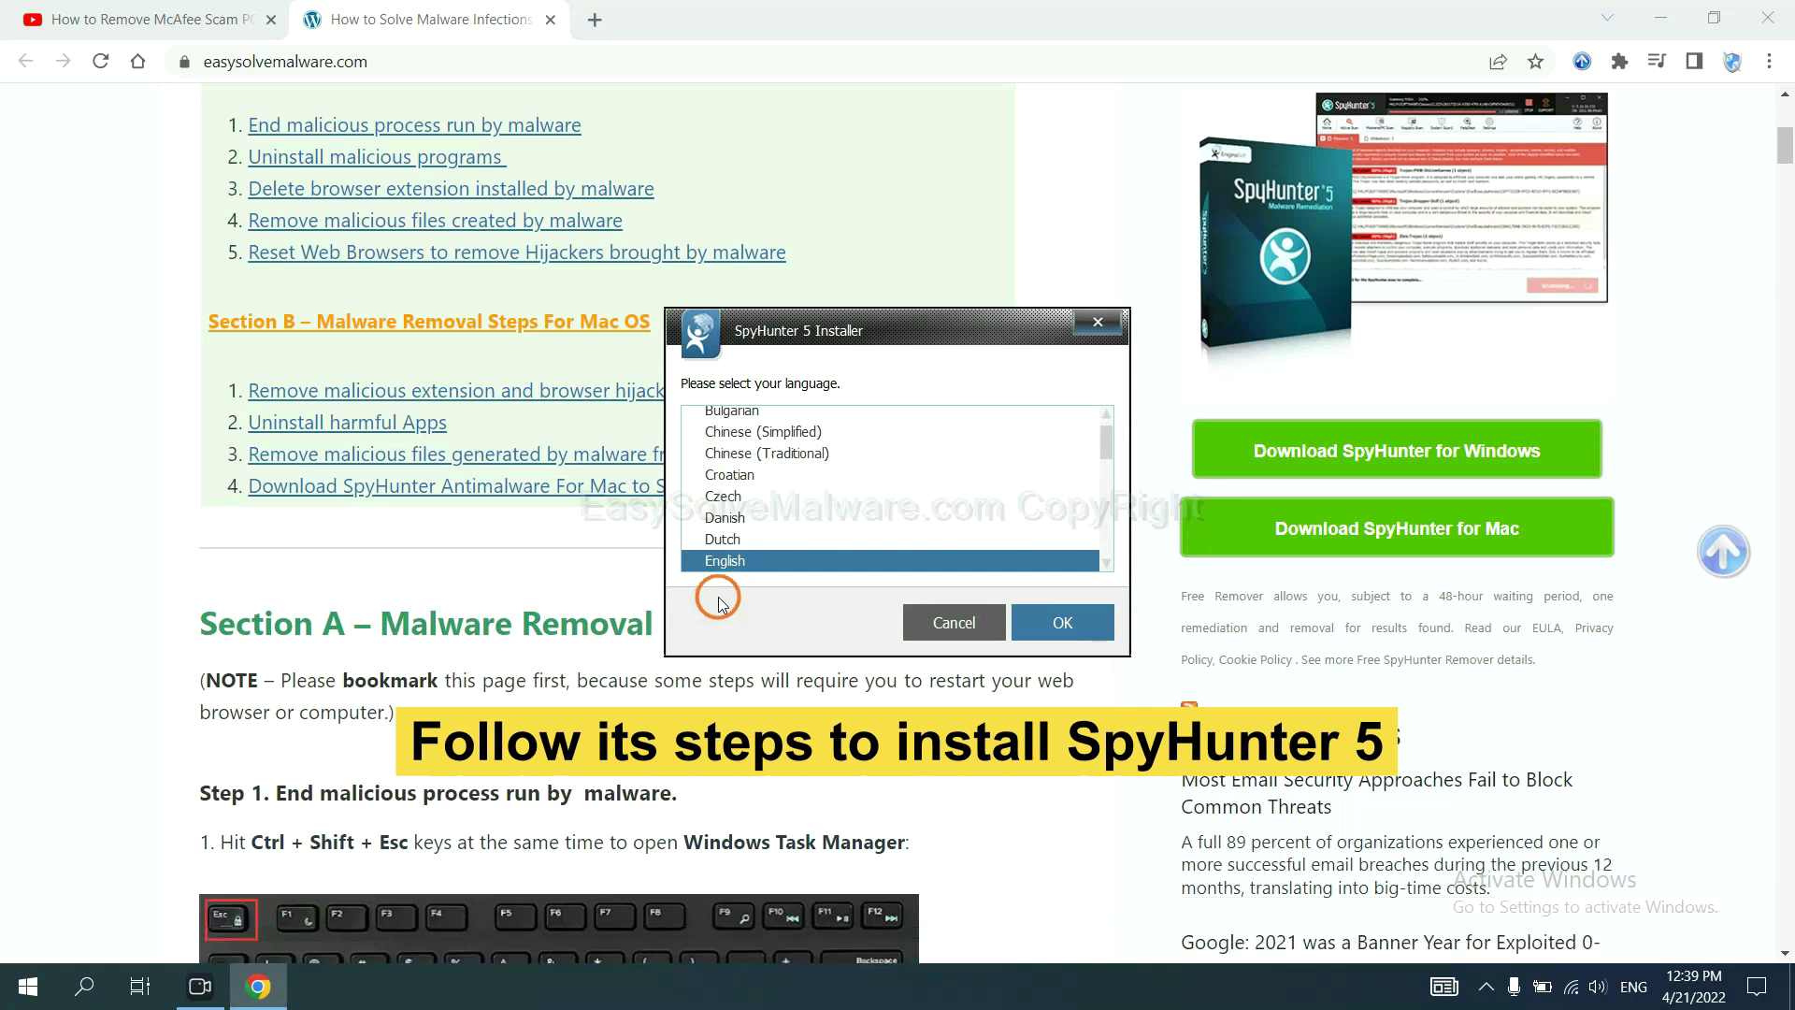
pyautogui.click(1037, 624)
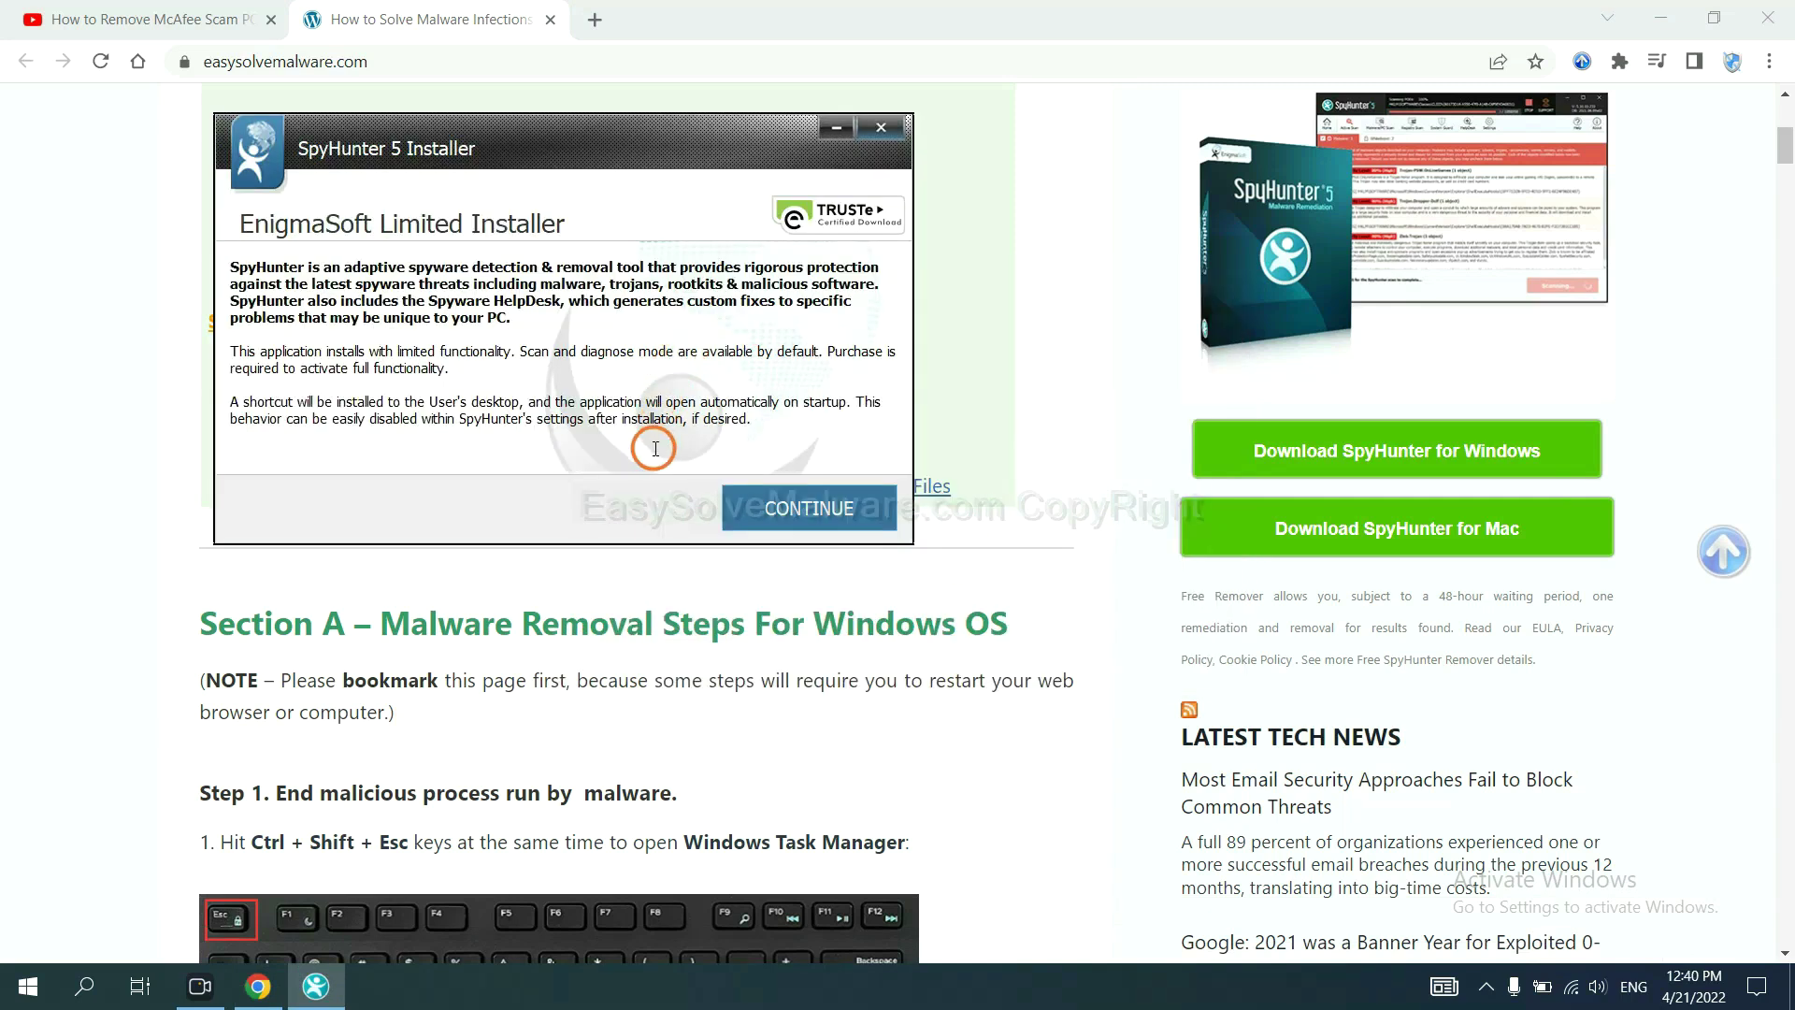
pyautogui.click(763, 510)
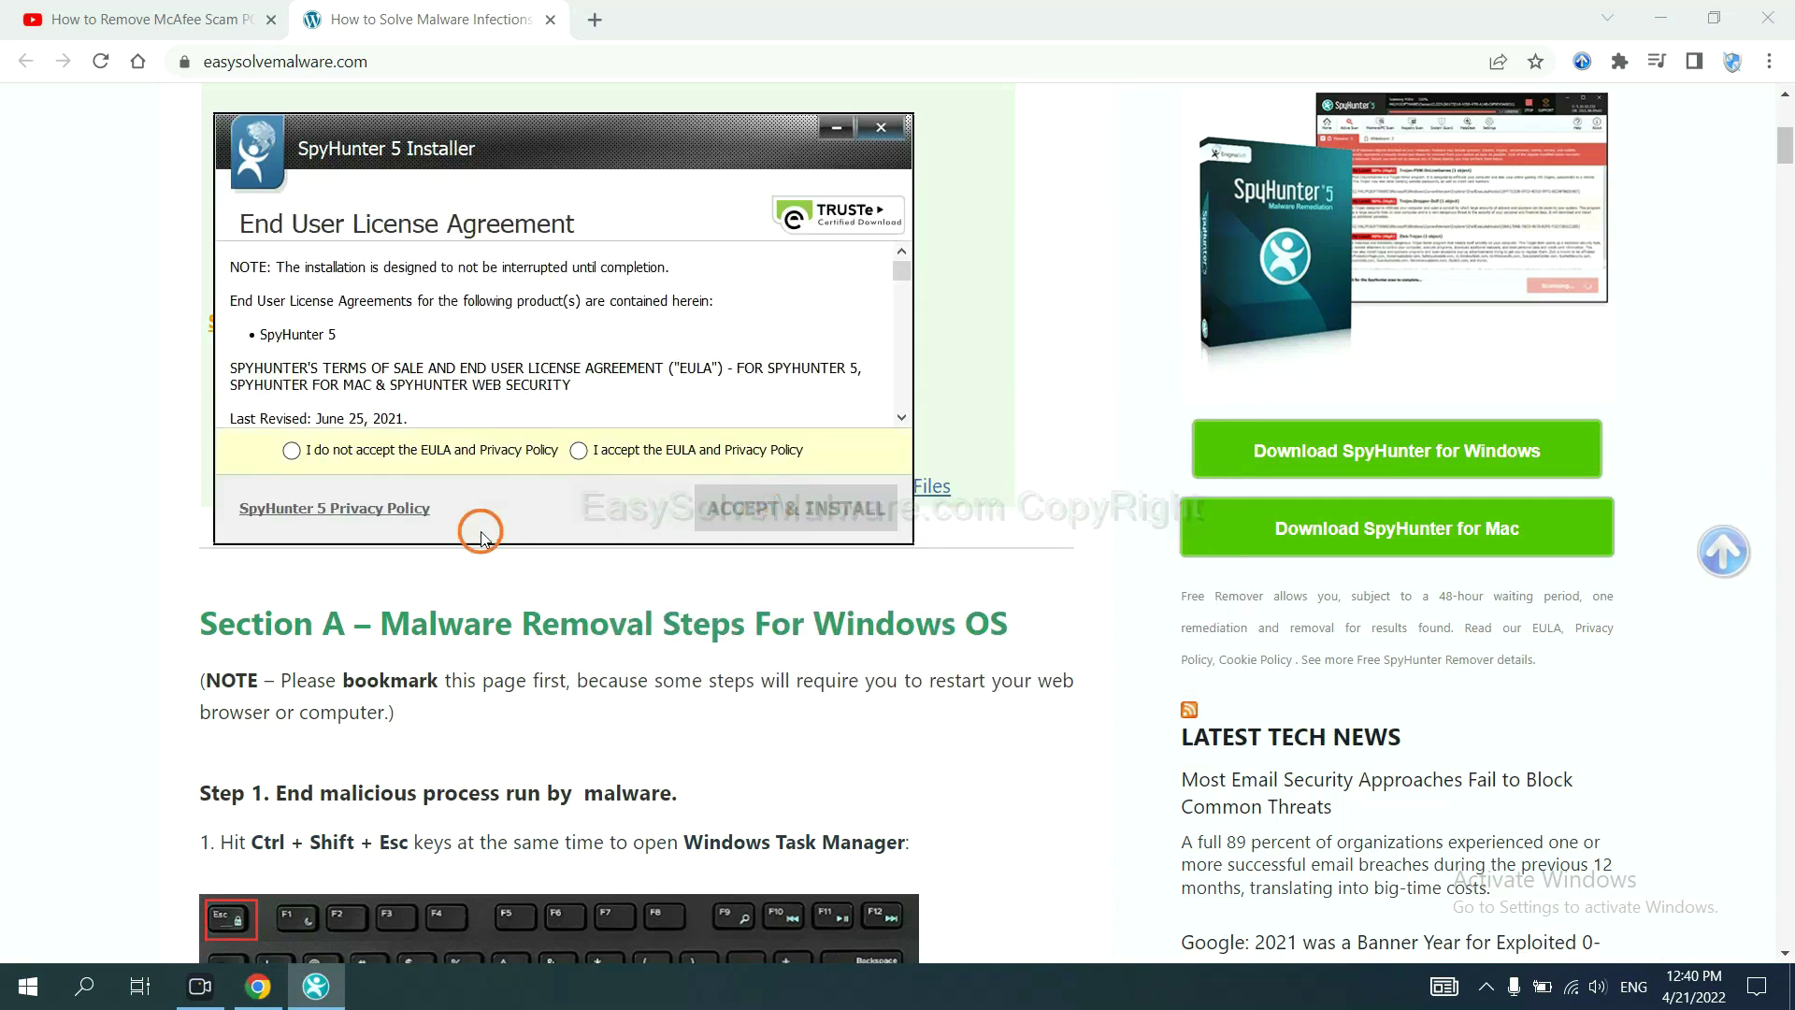
pyautogui.click(579, 450)
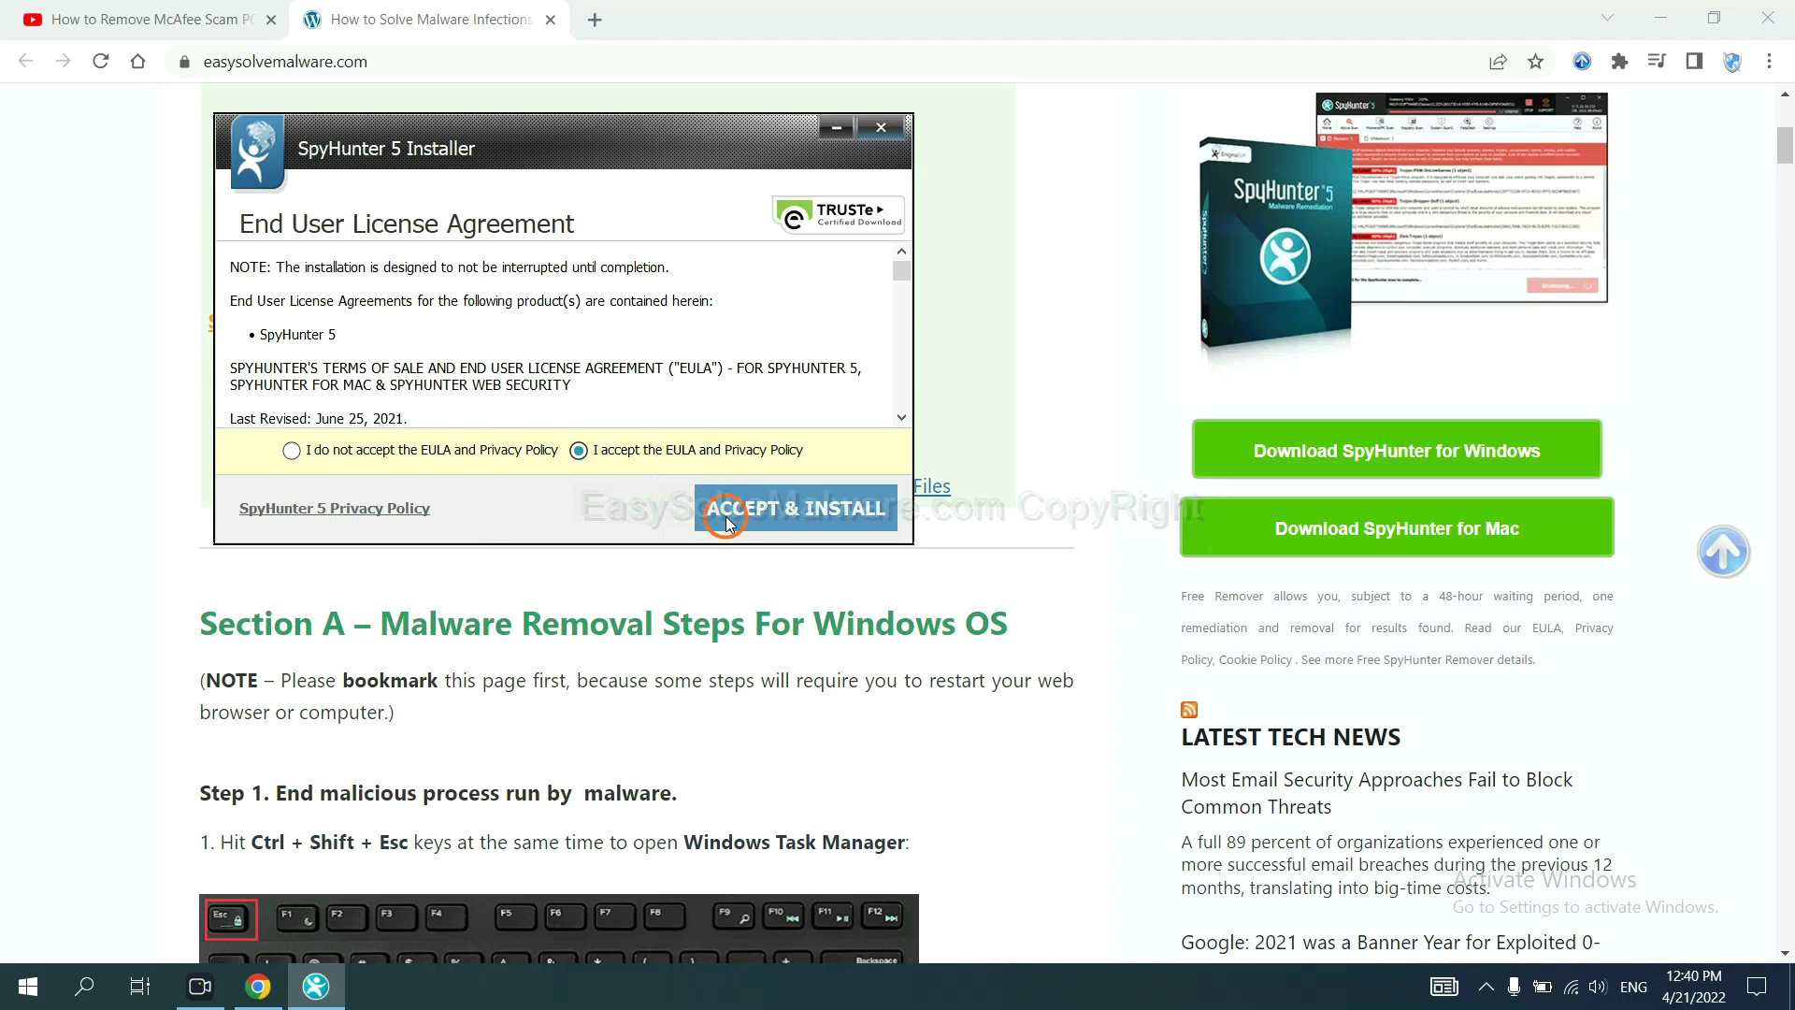
pyautogui.click(728, 512)
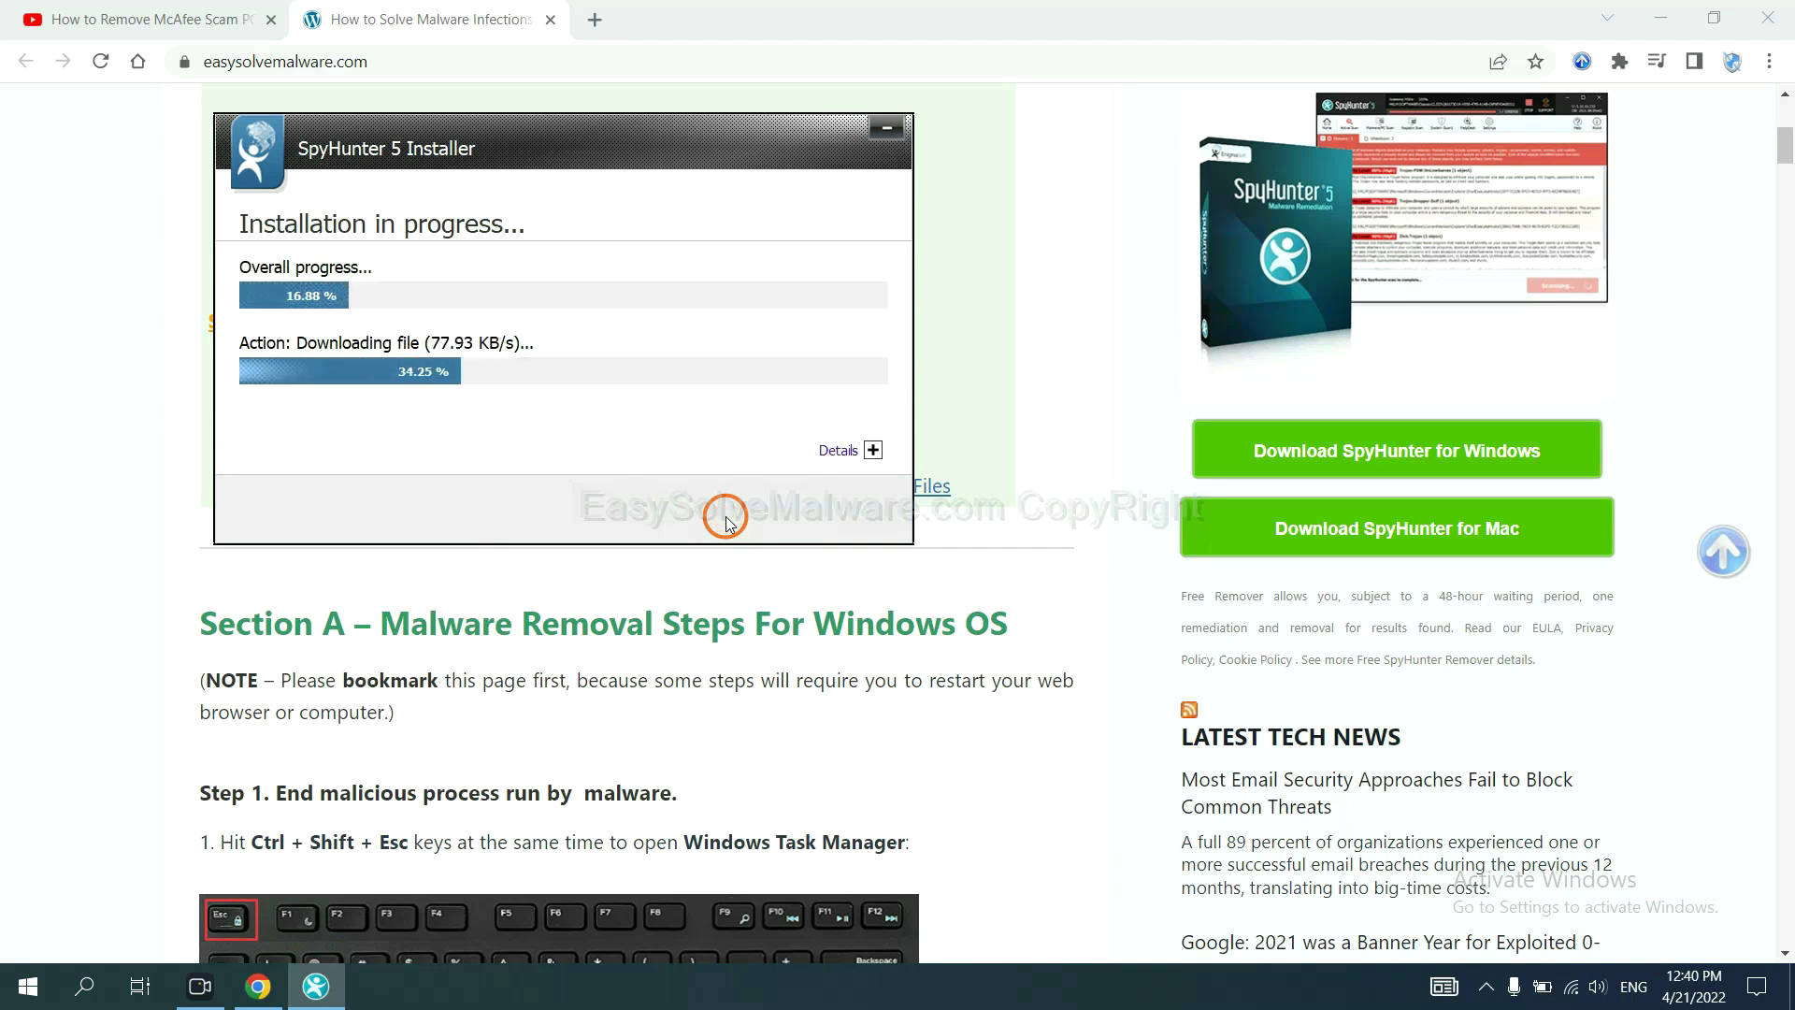
pyautogui.click(879, 625)
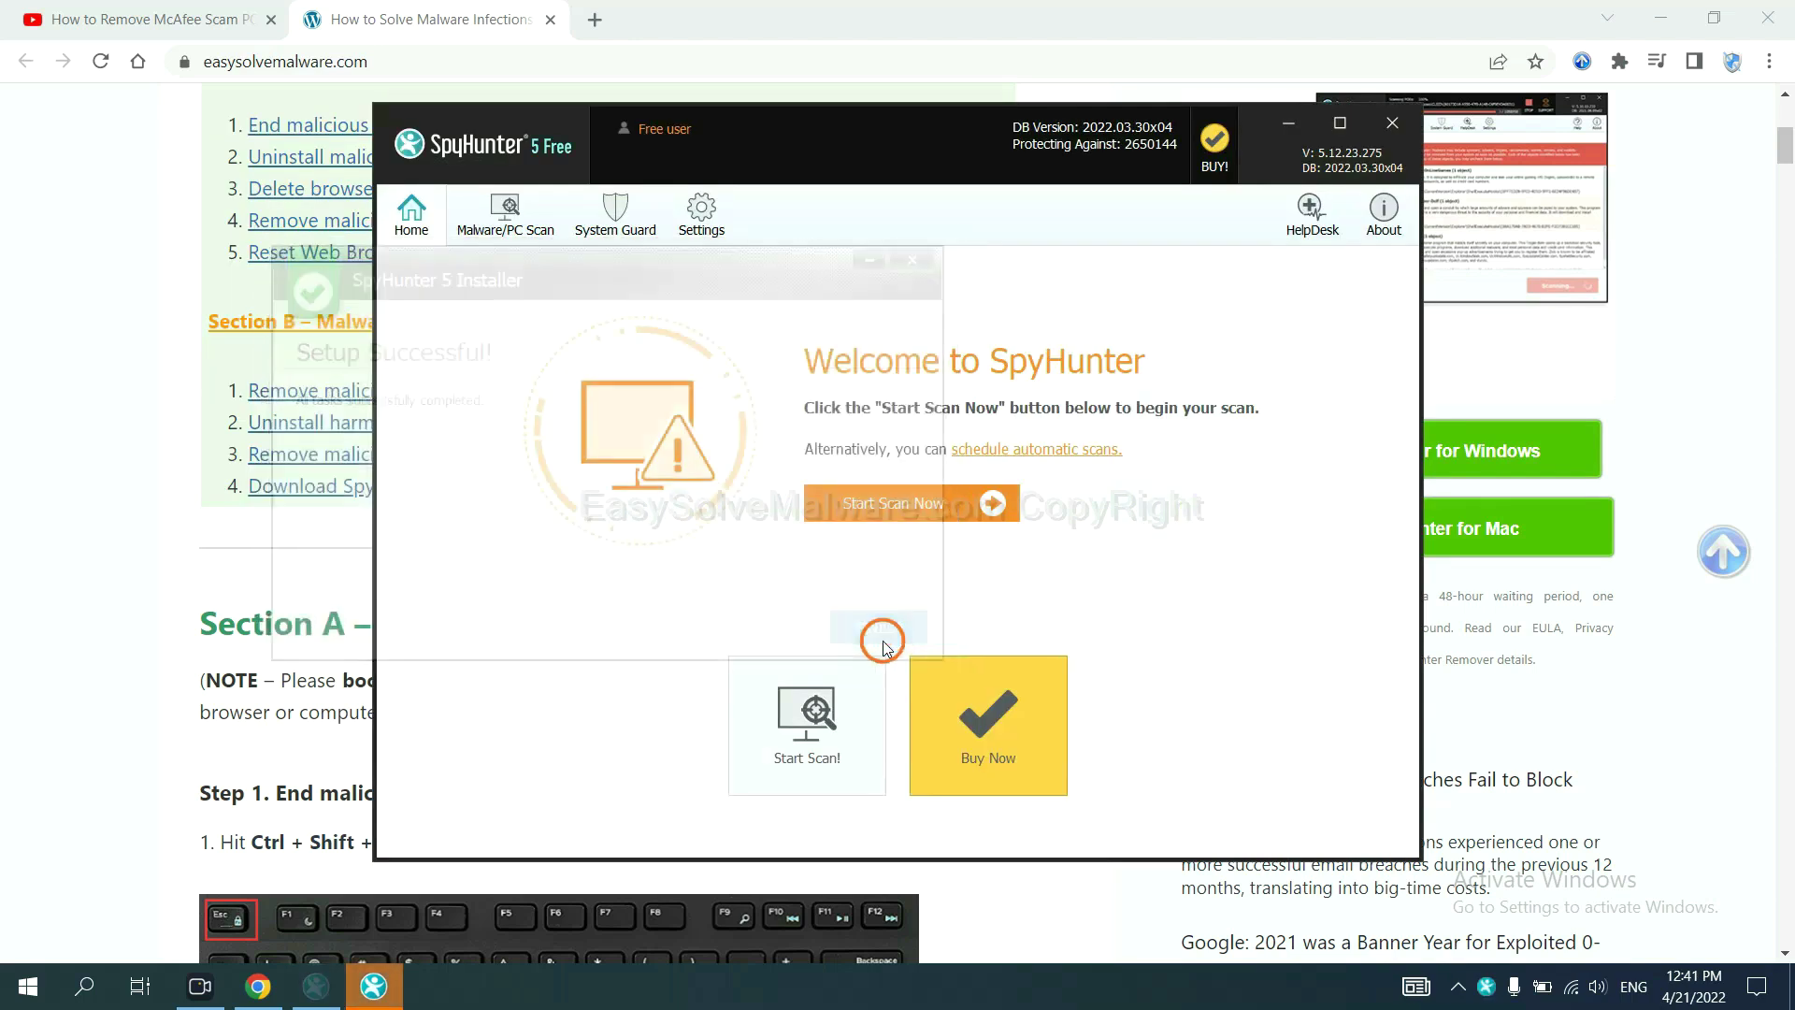
# Step: Run a SpyHunter scan and continue past the unknown objects to the registration prompt
pyautogui.click(884, 511)
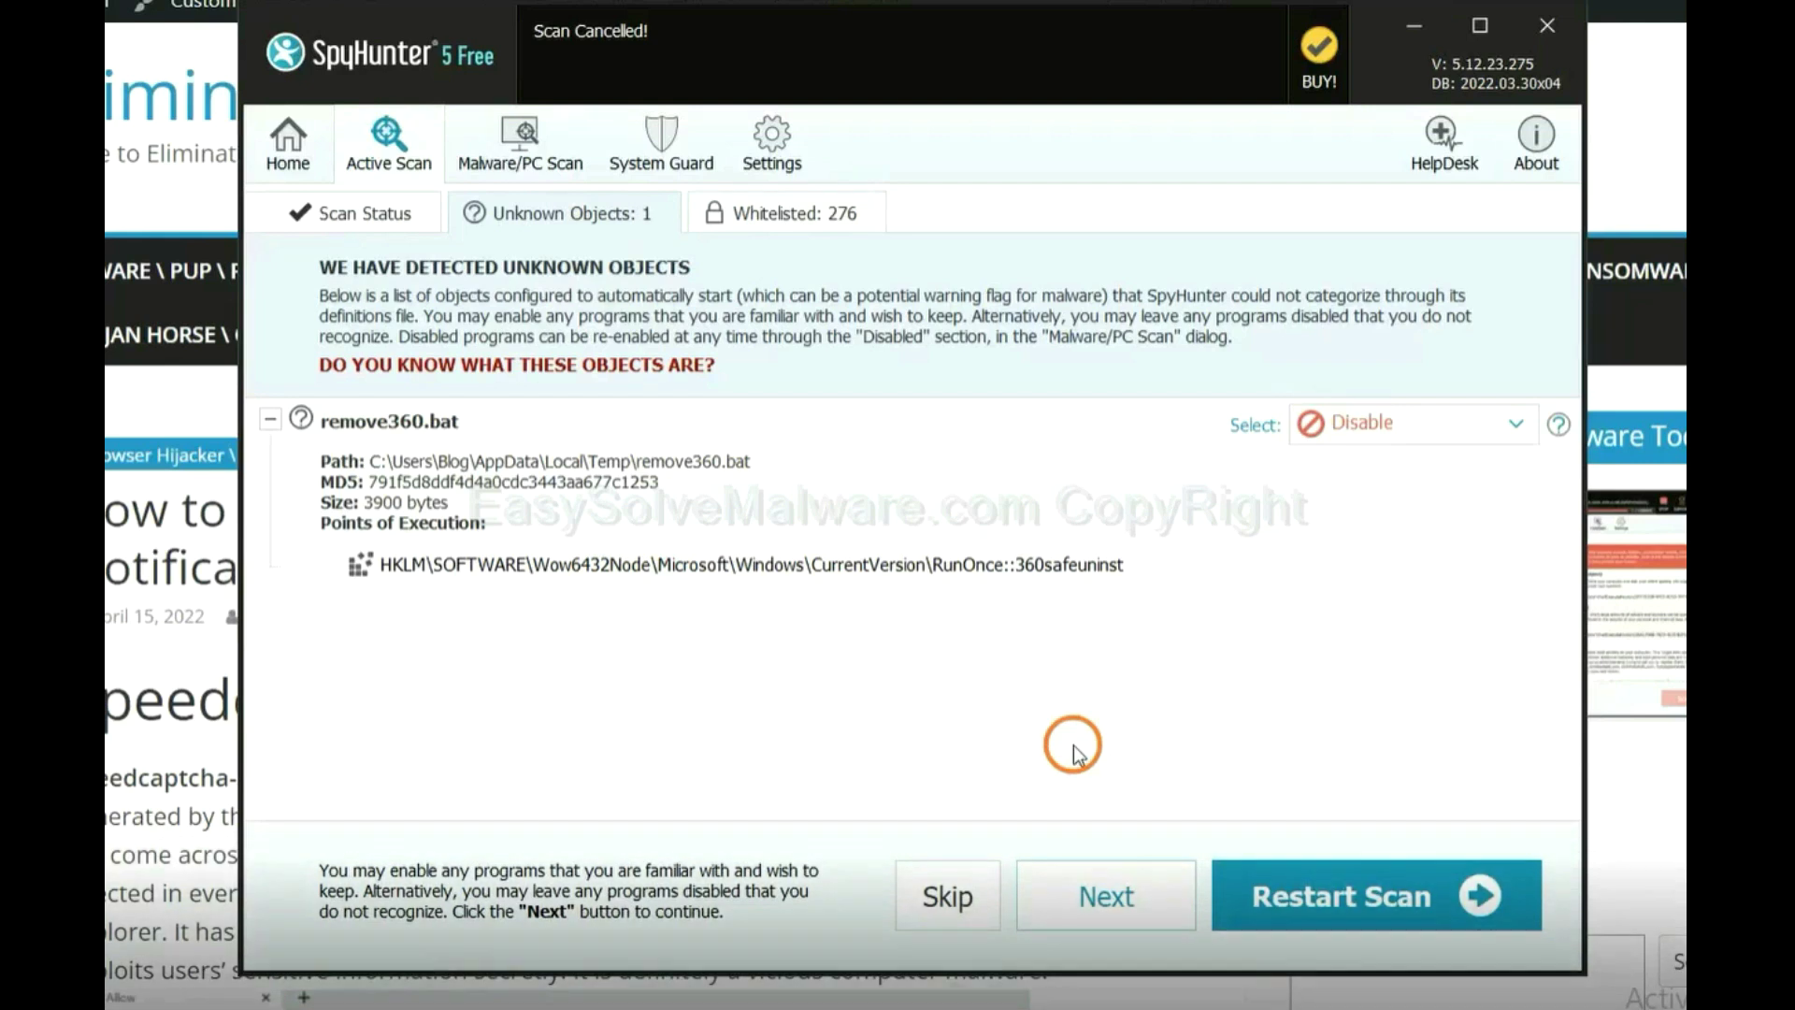
pyautogui.click(1103, 893)
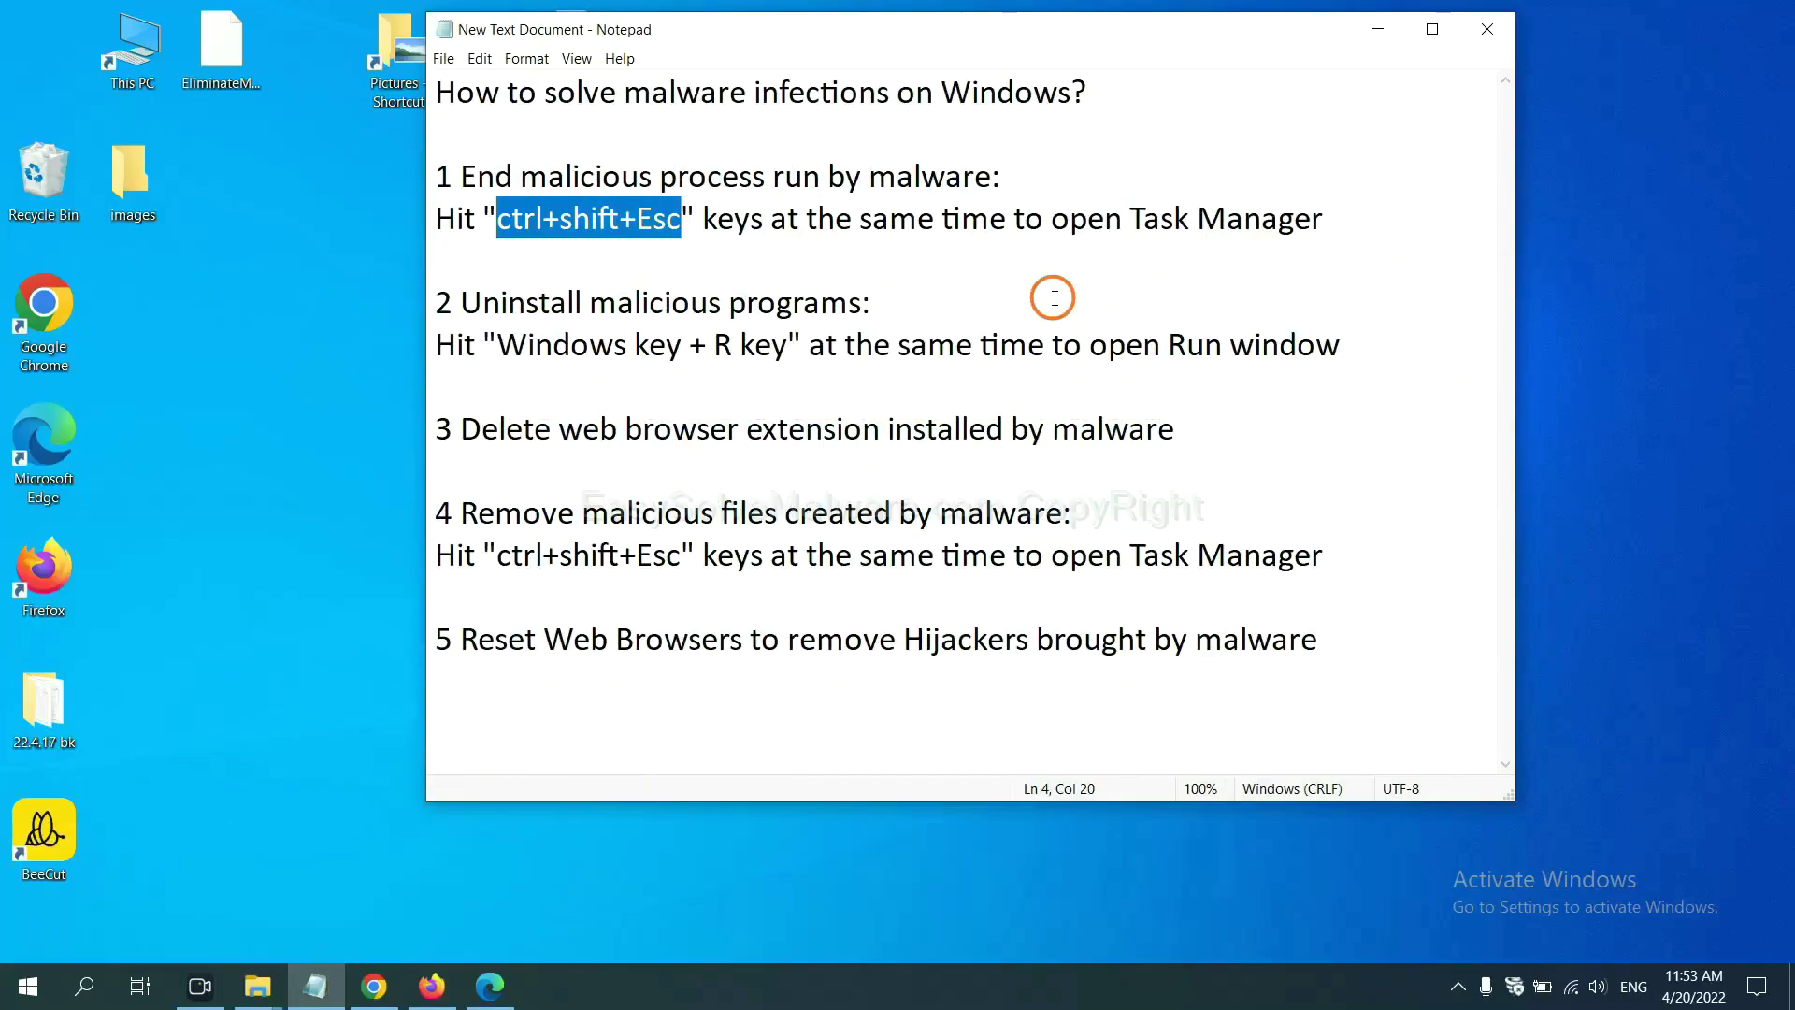
# Step: Highlight 'ctrl+shift+Esc' in the Notepad guide and open Task Manager with that shortcut
pyautogui.click(639, 228)
pyautogui.moveTo(680, 222); pyautogui.dragTo(498, 225)
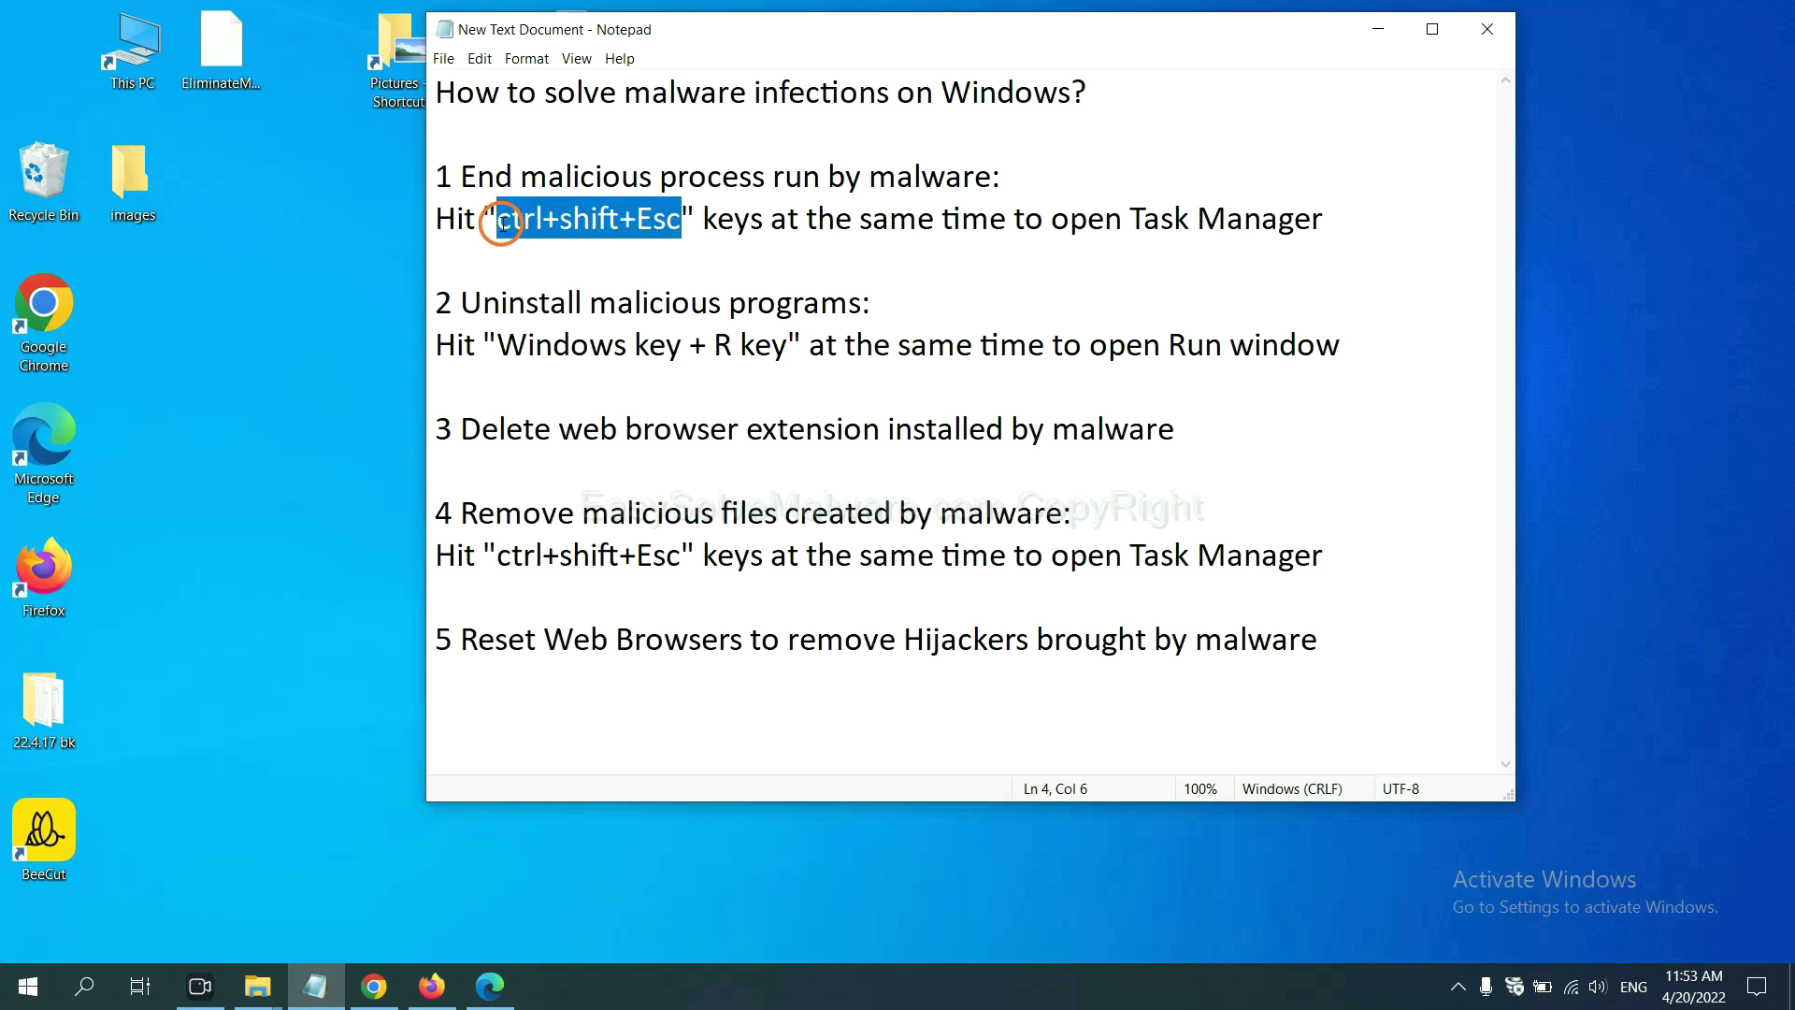
pyautogui.hotkey('ctrl', 'shift', 'Escape')
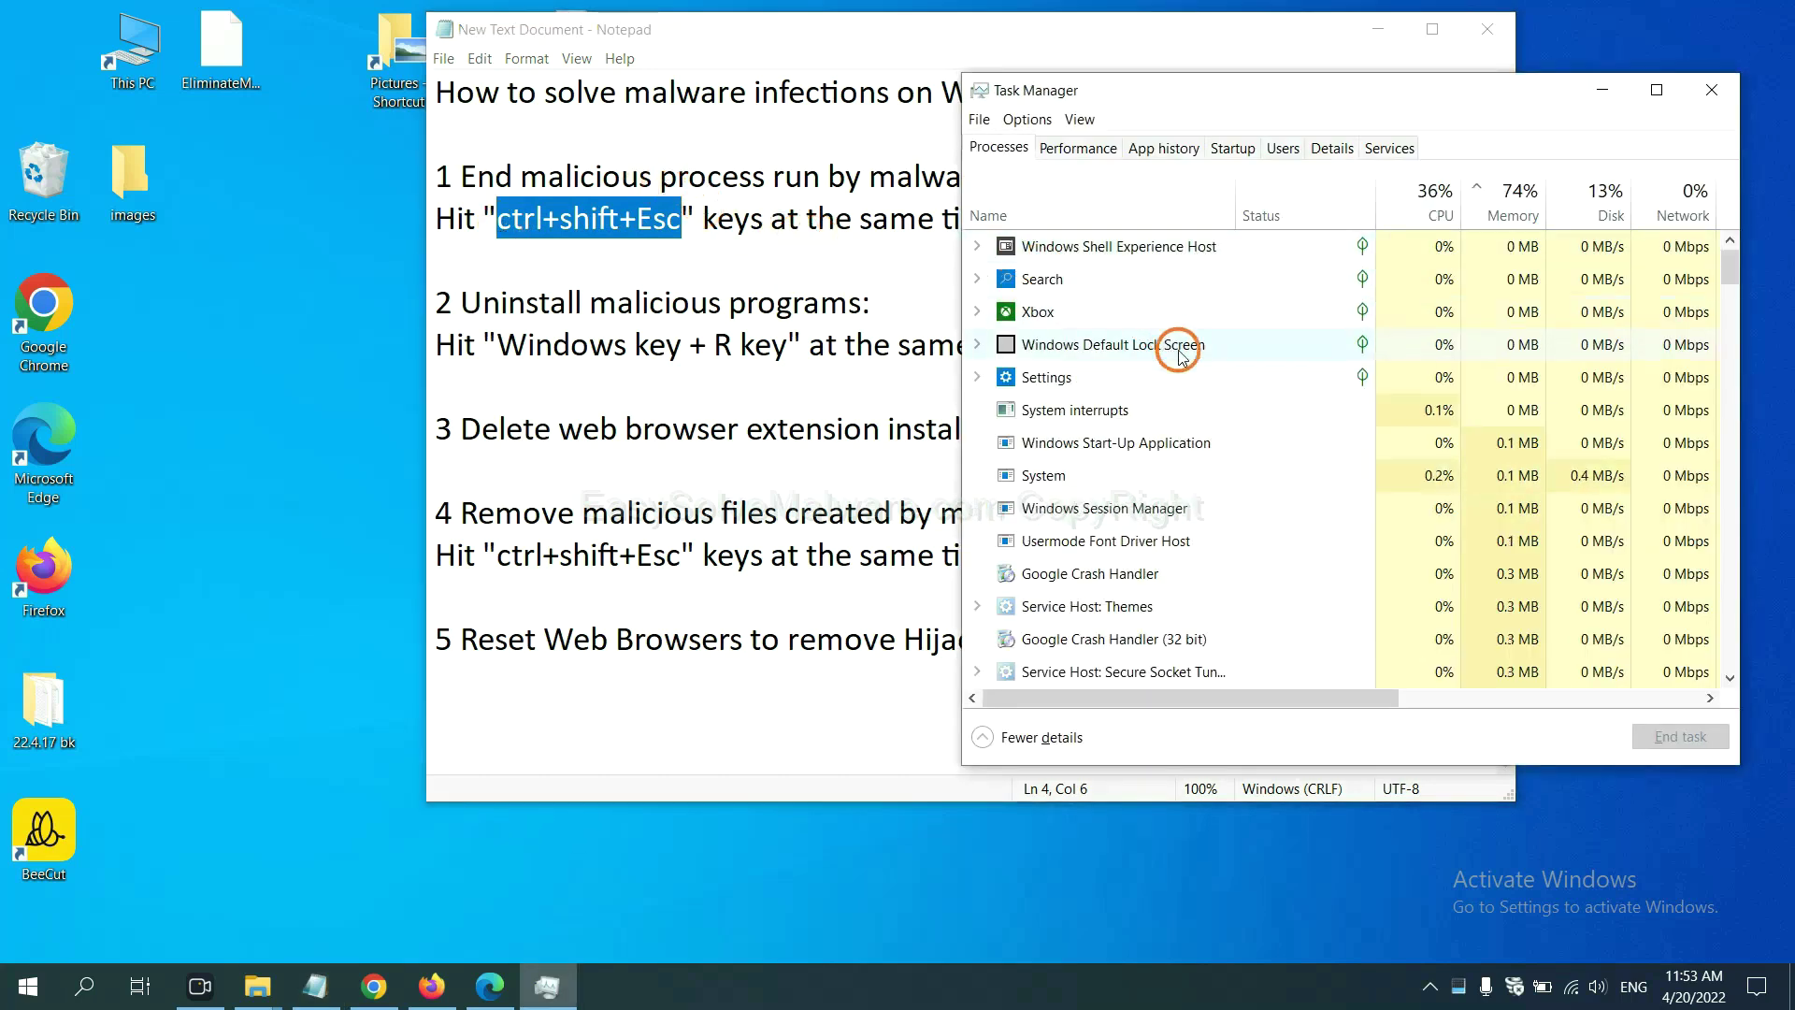
# Step: End the Usermode Font Driver Host process and close Task Manager
pyautogui.click(1200, 473)
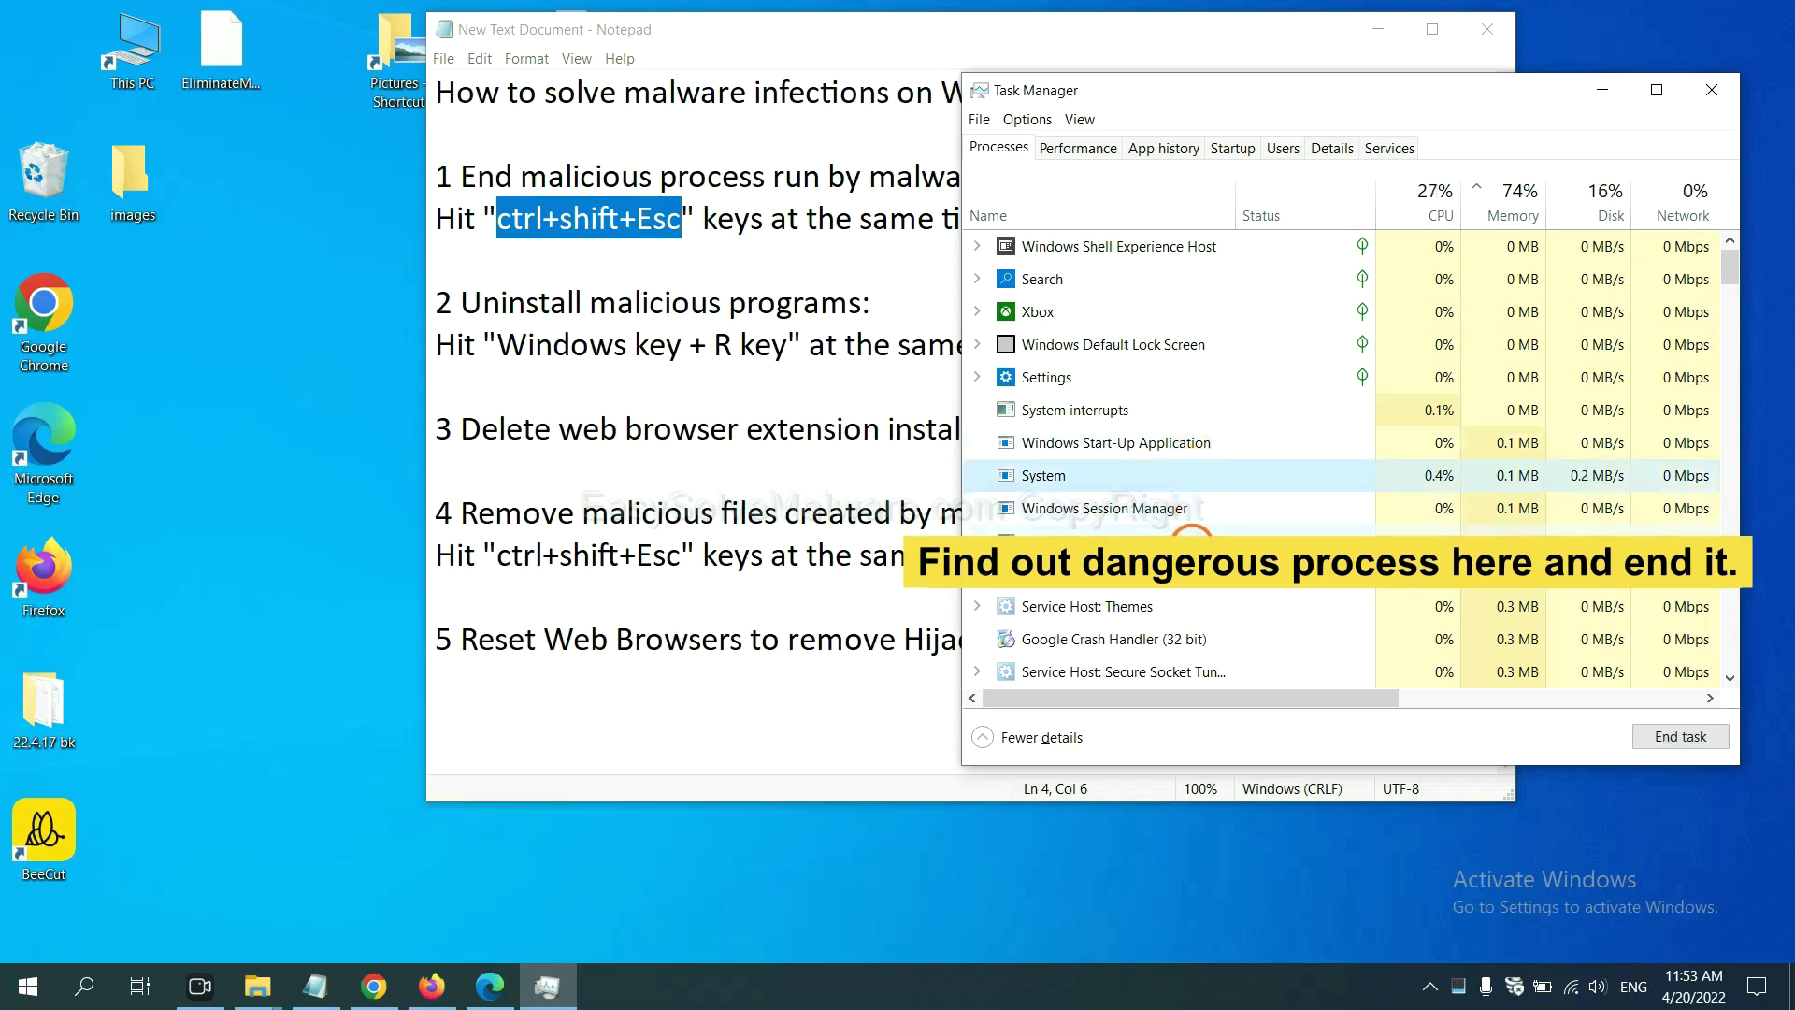
pyautogui.click(1192, 540)
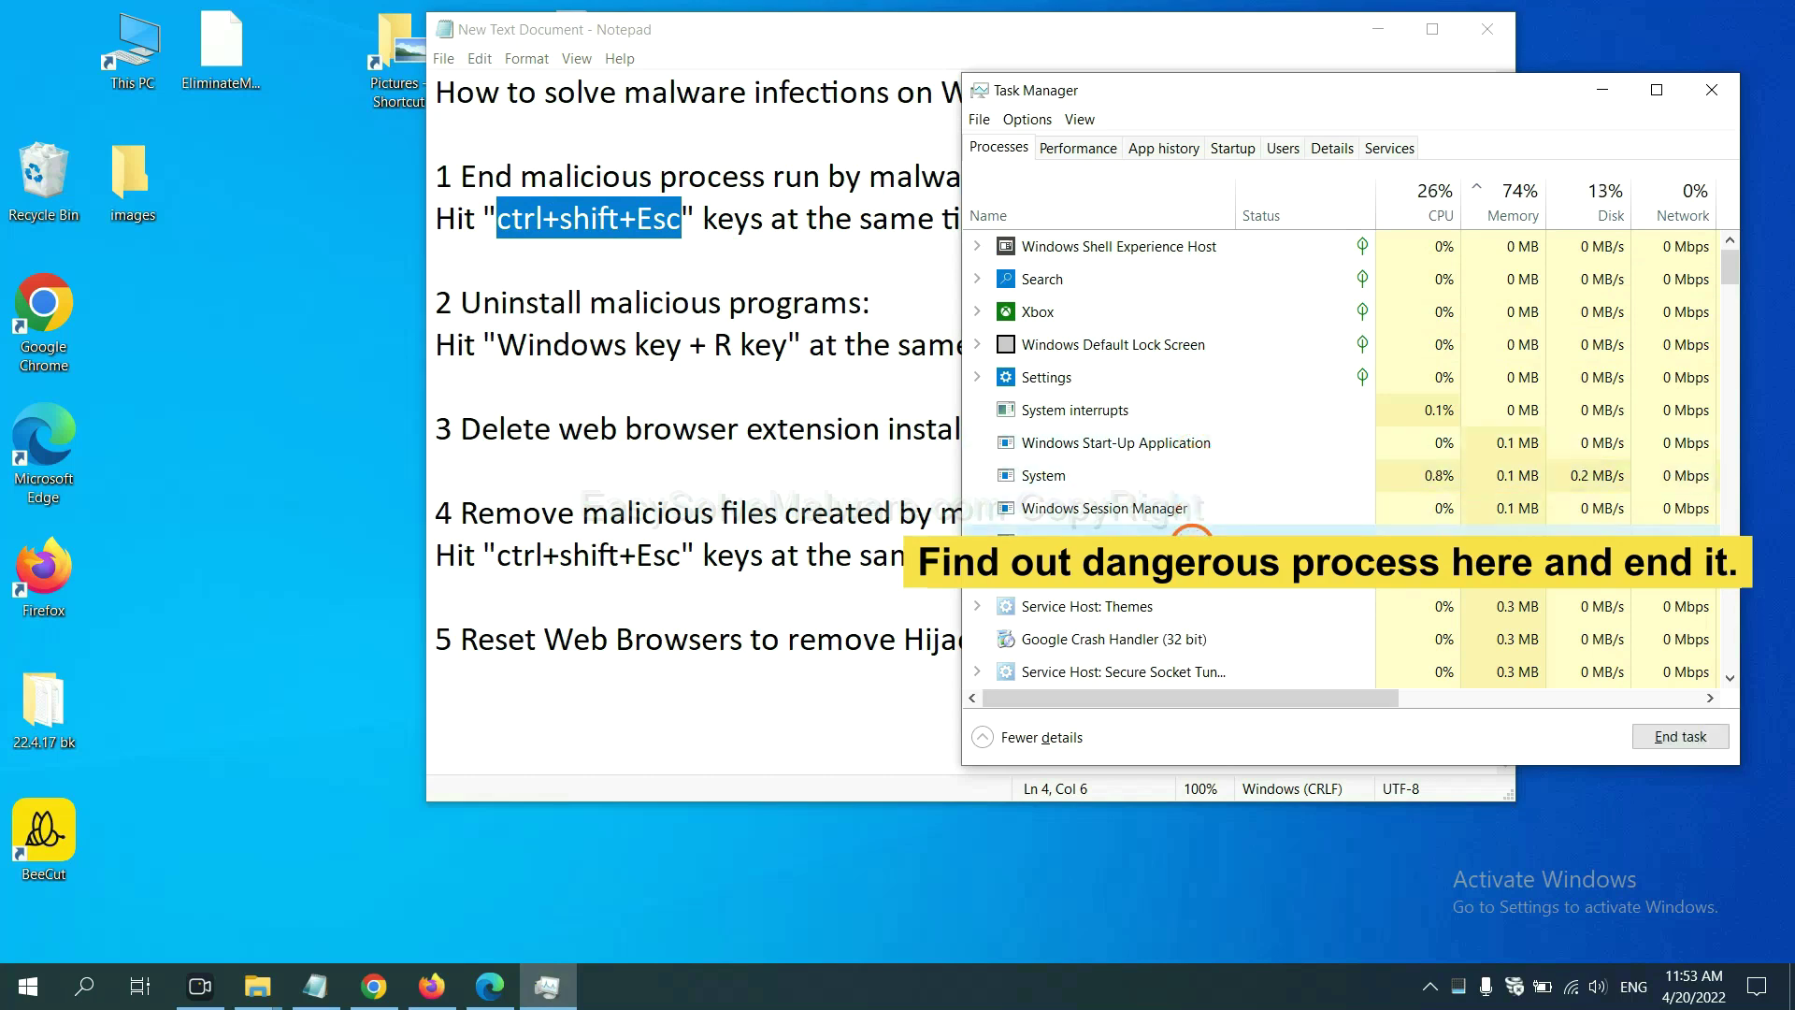
pyautogui.click(1698, 738)
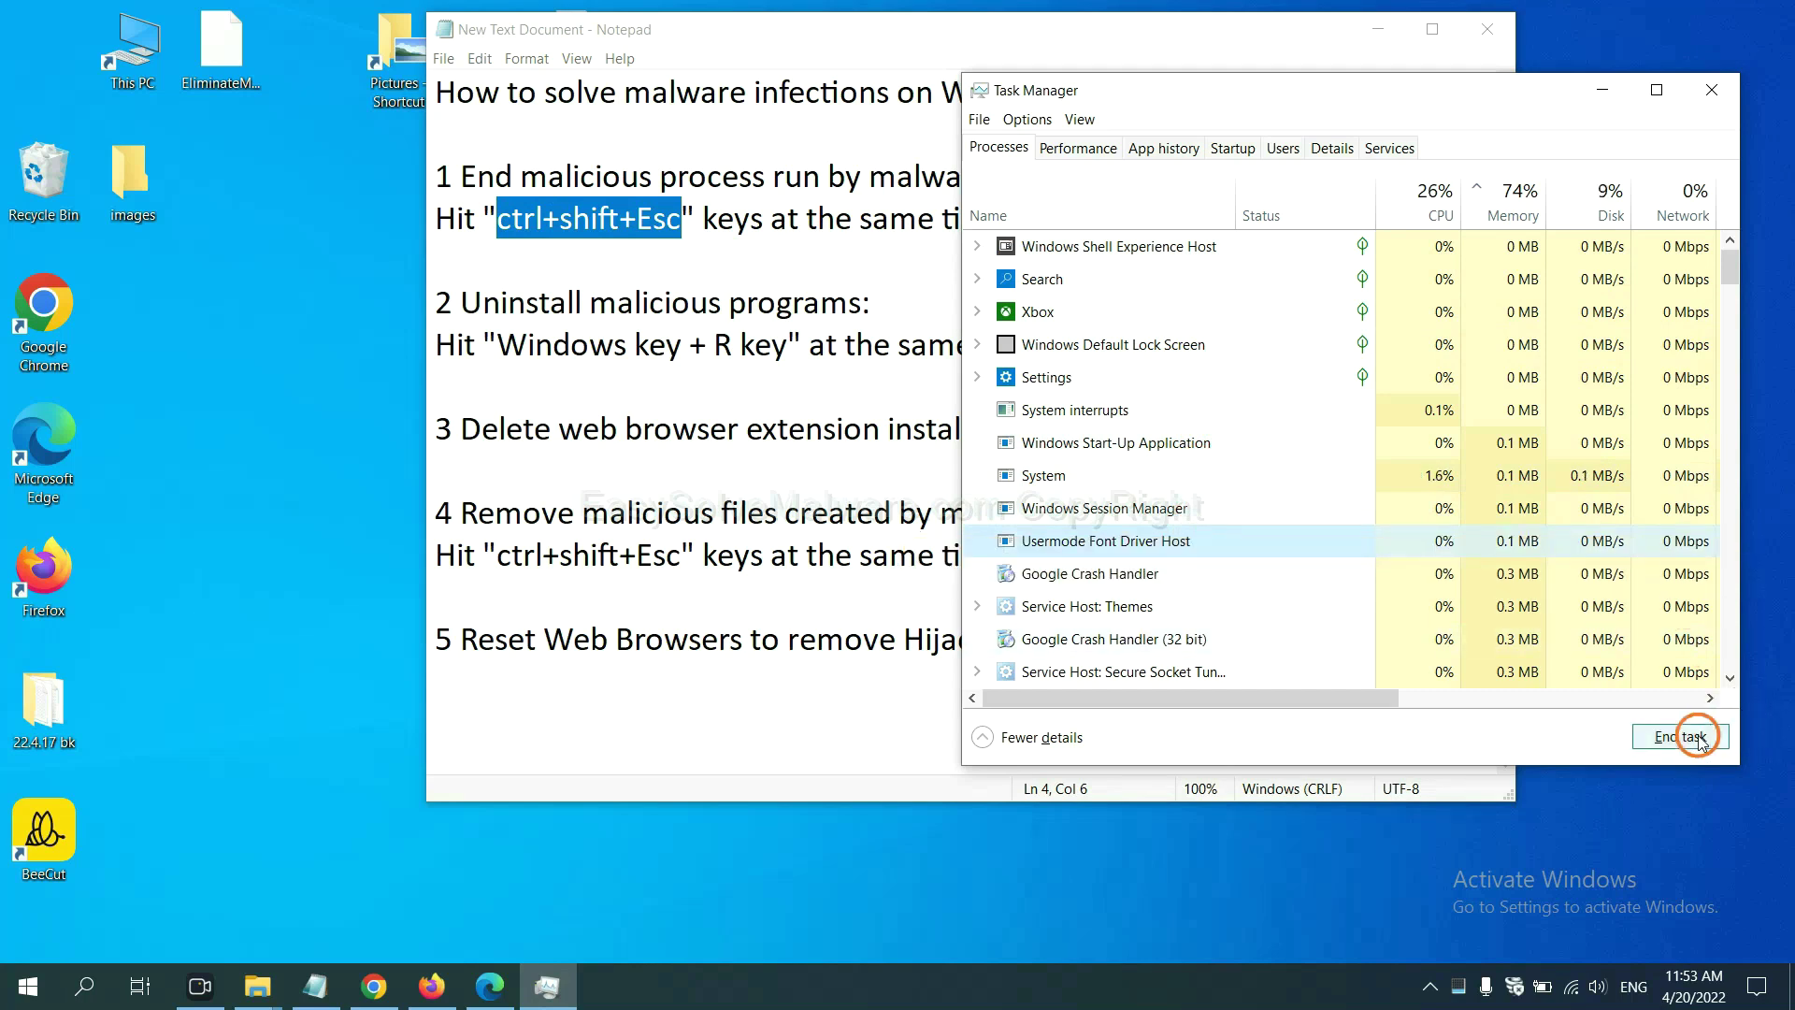
pyautogui.click(1702, 93)
pyautogui.click(1115, 326)
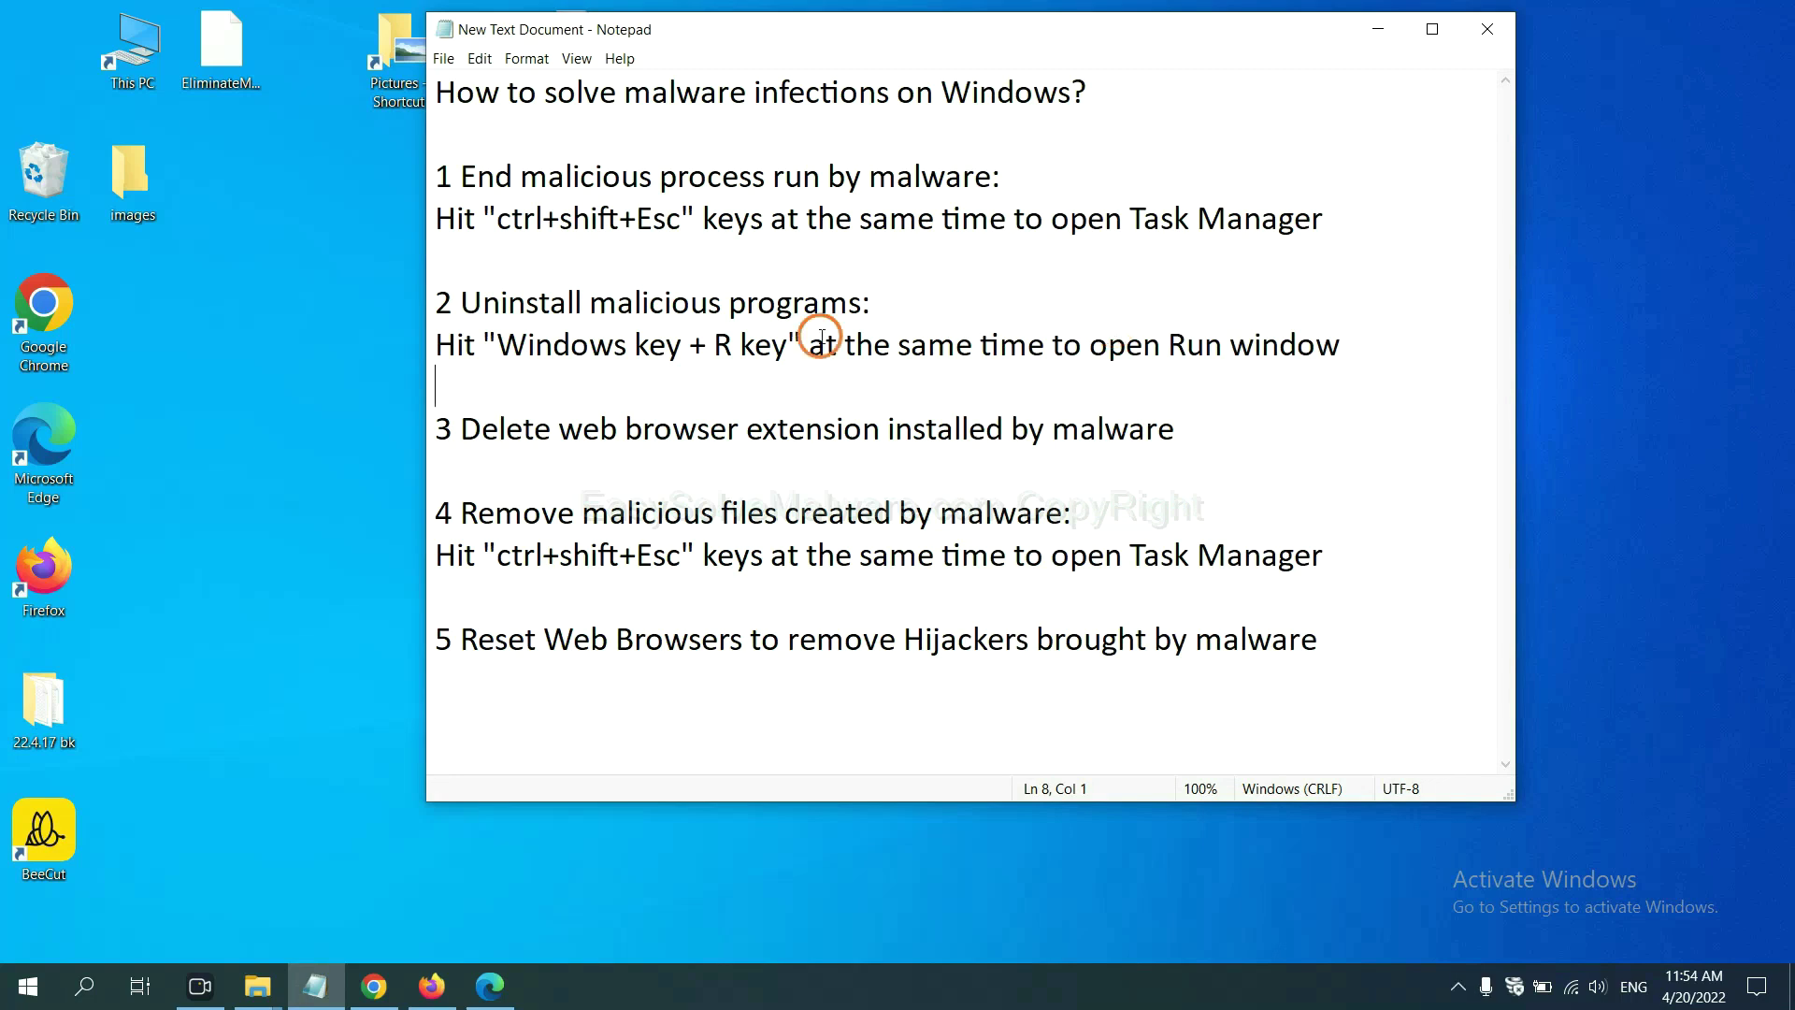
# Step: Run 'control panel' from the Win+R Run dialog to open Control Panel
pyautogui.click(493, 355)
pyautogui.moveTo(493, 357); pyautogui.dragTo(782, 364)
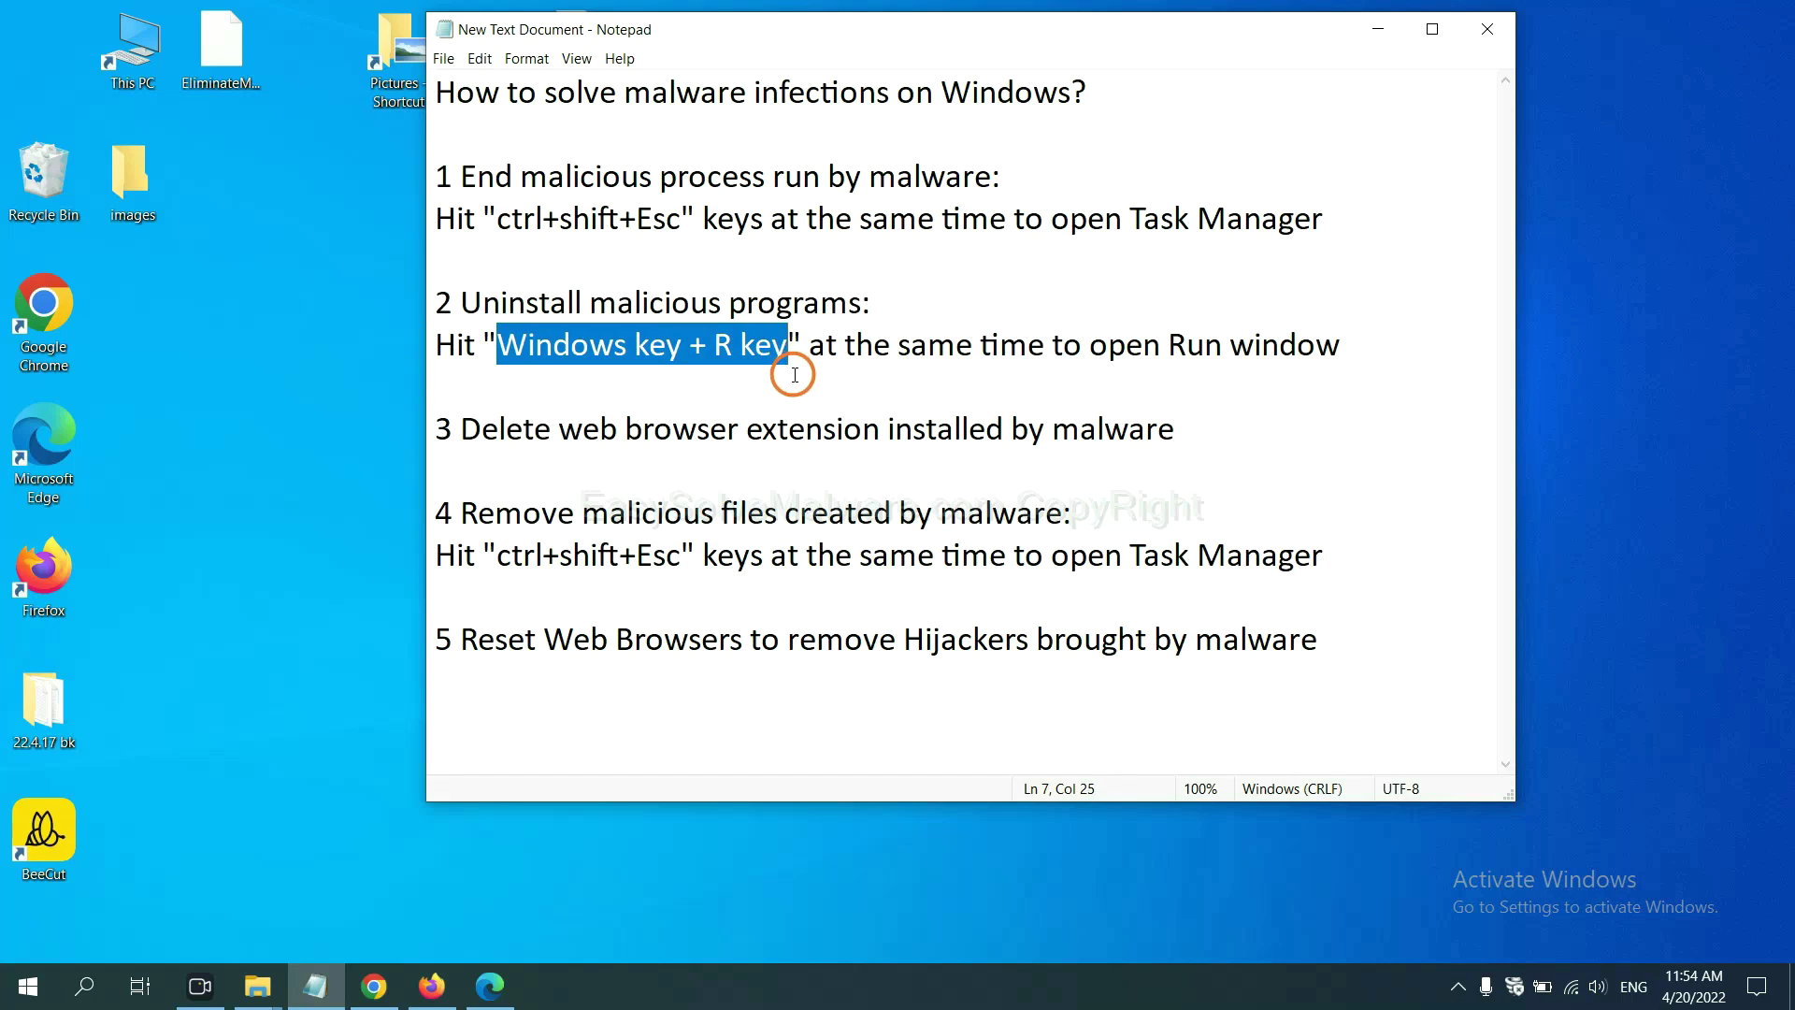
pyautogui.press('super+r')
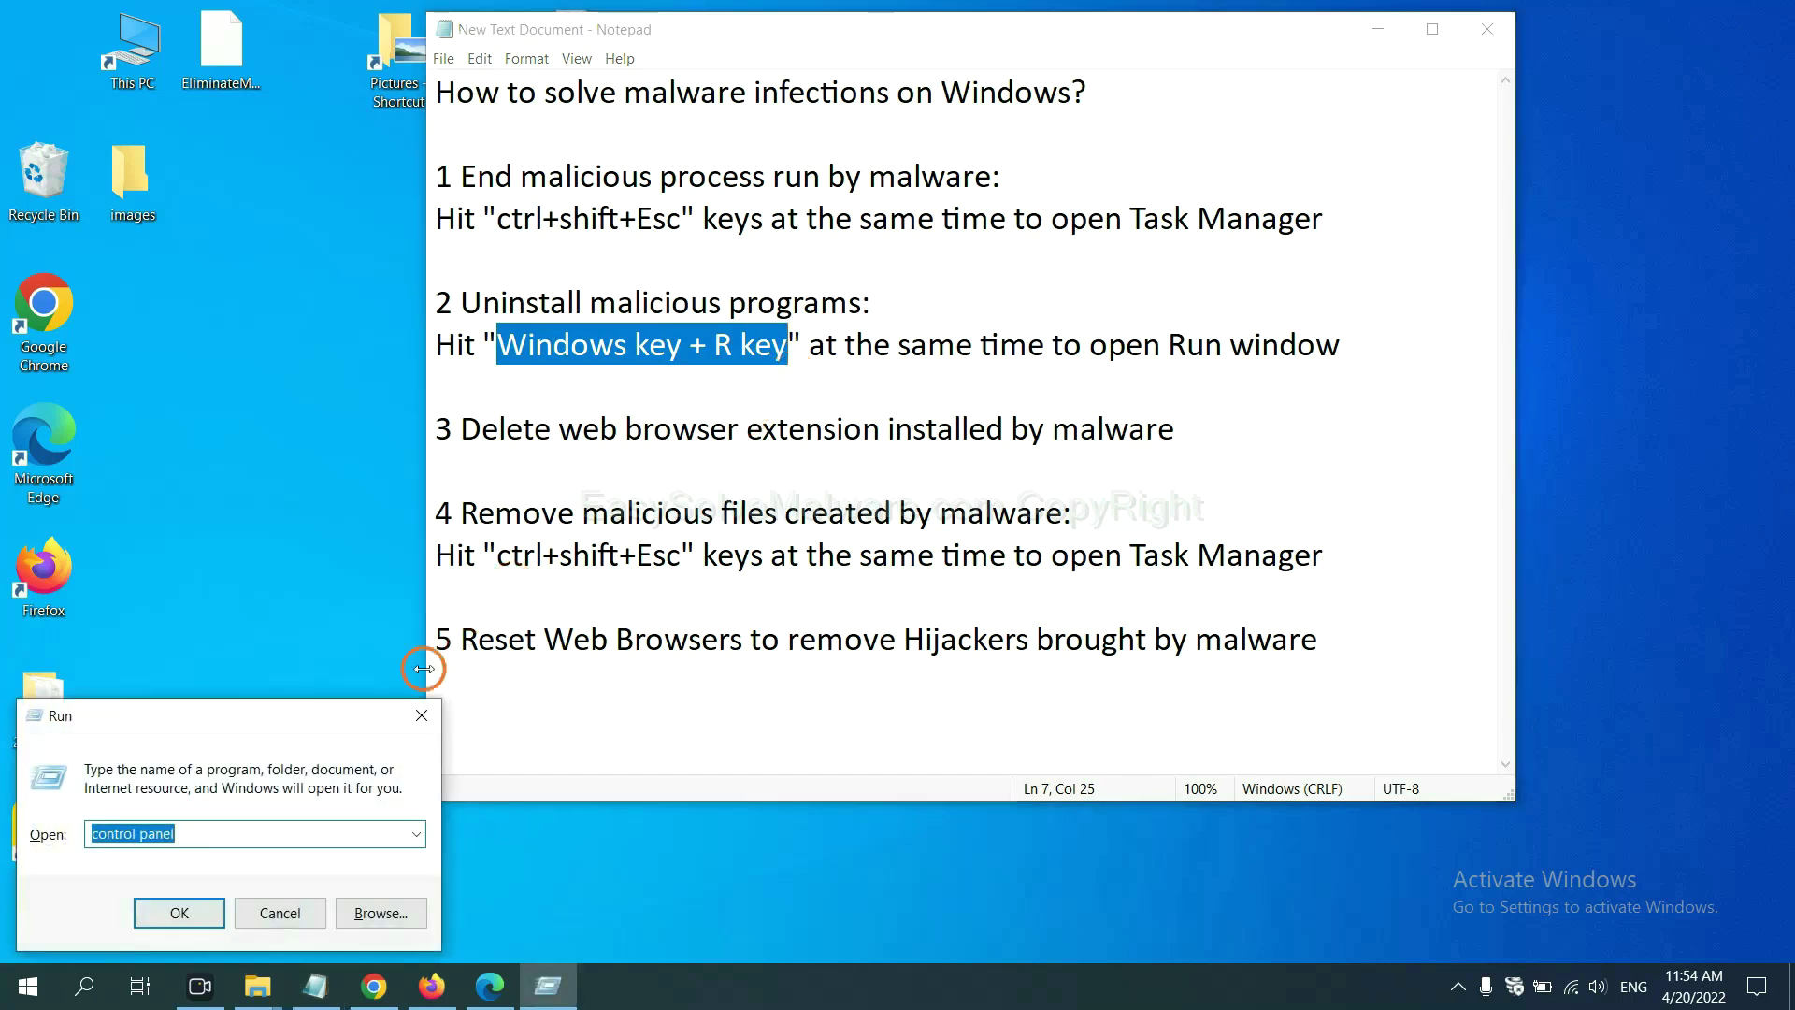
pyautogui.moveTo(200, 735); pyautogui.dragTo(1371, 315)
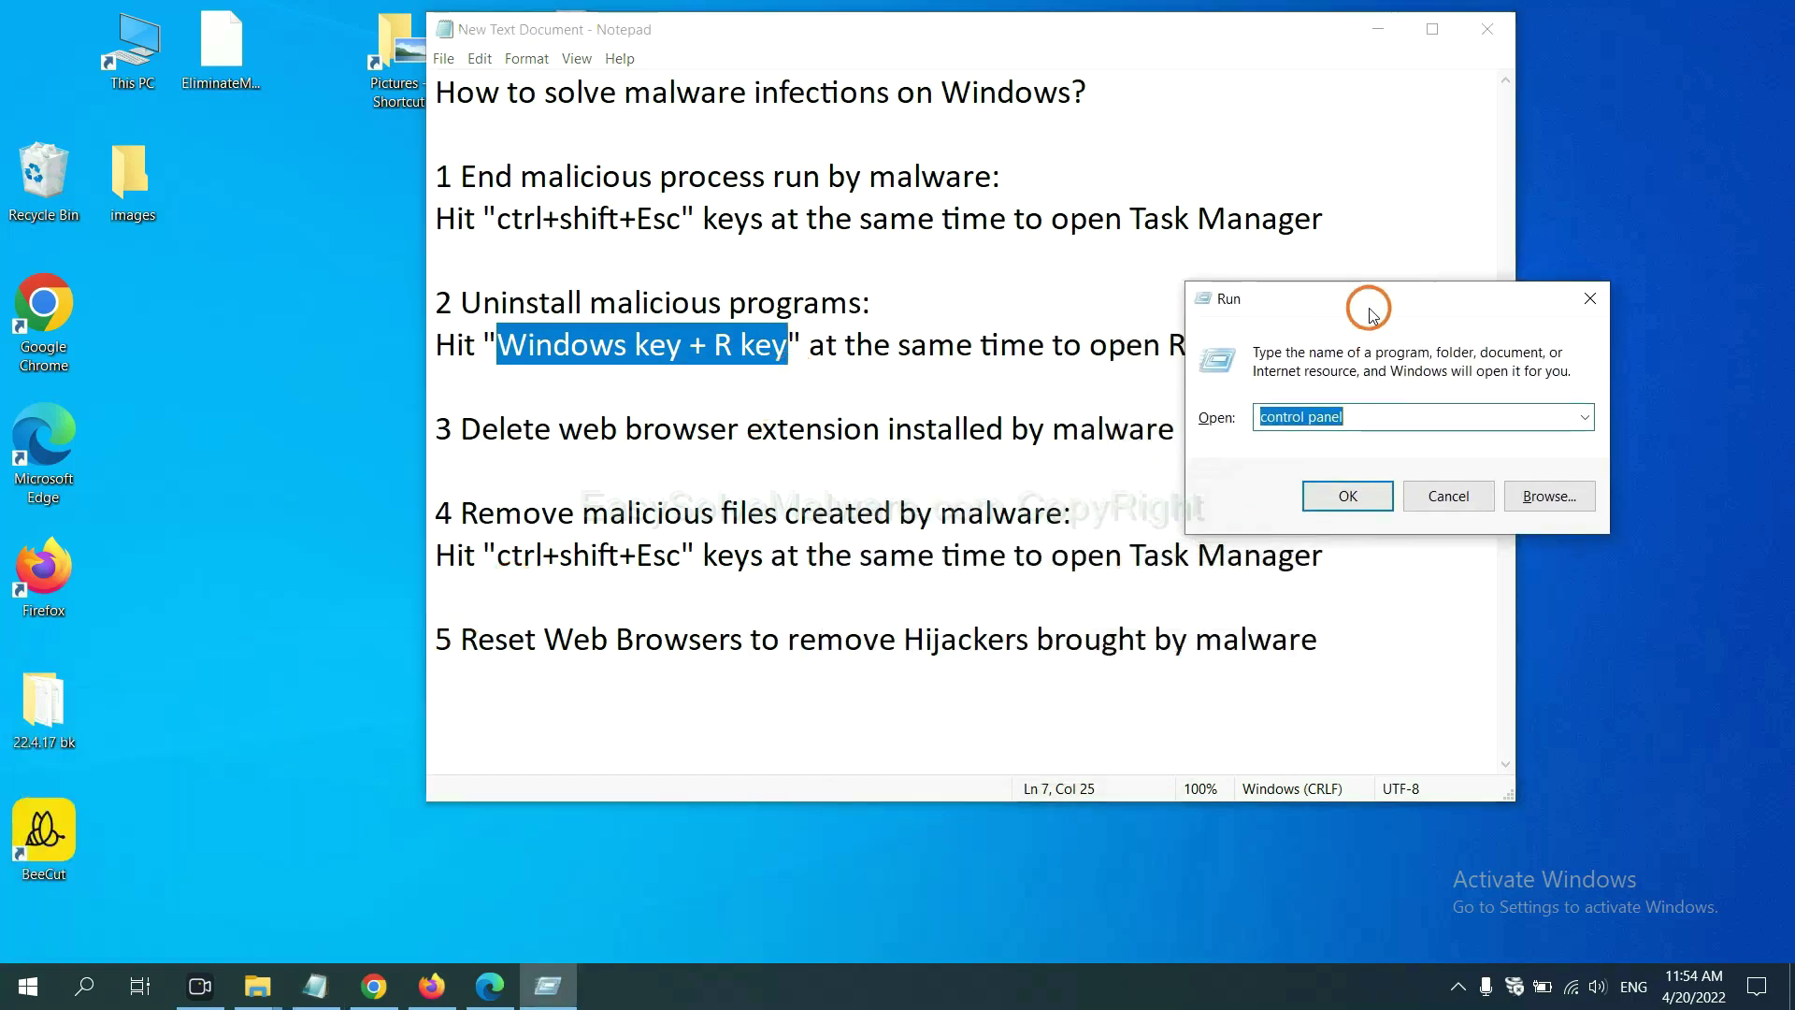
pyautogui.click(1383, 415)
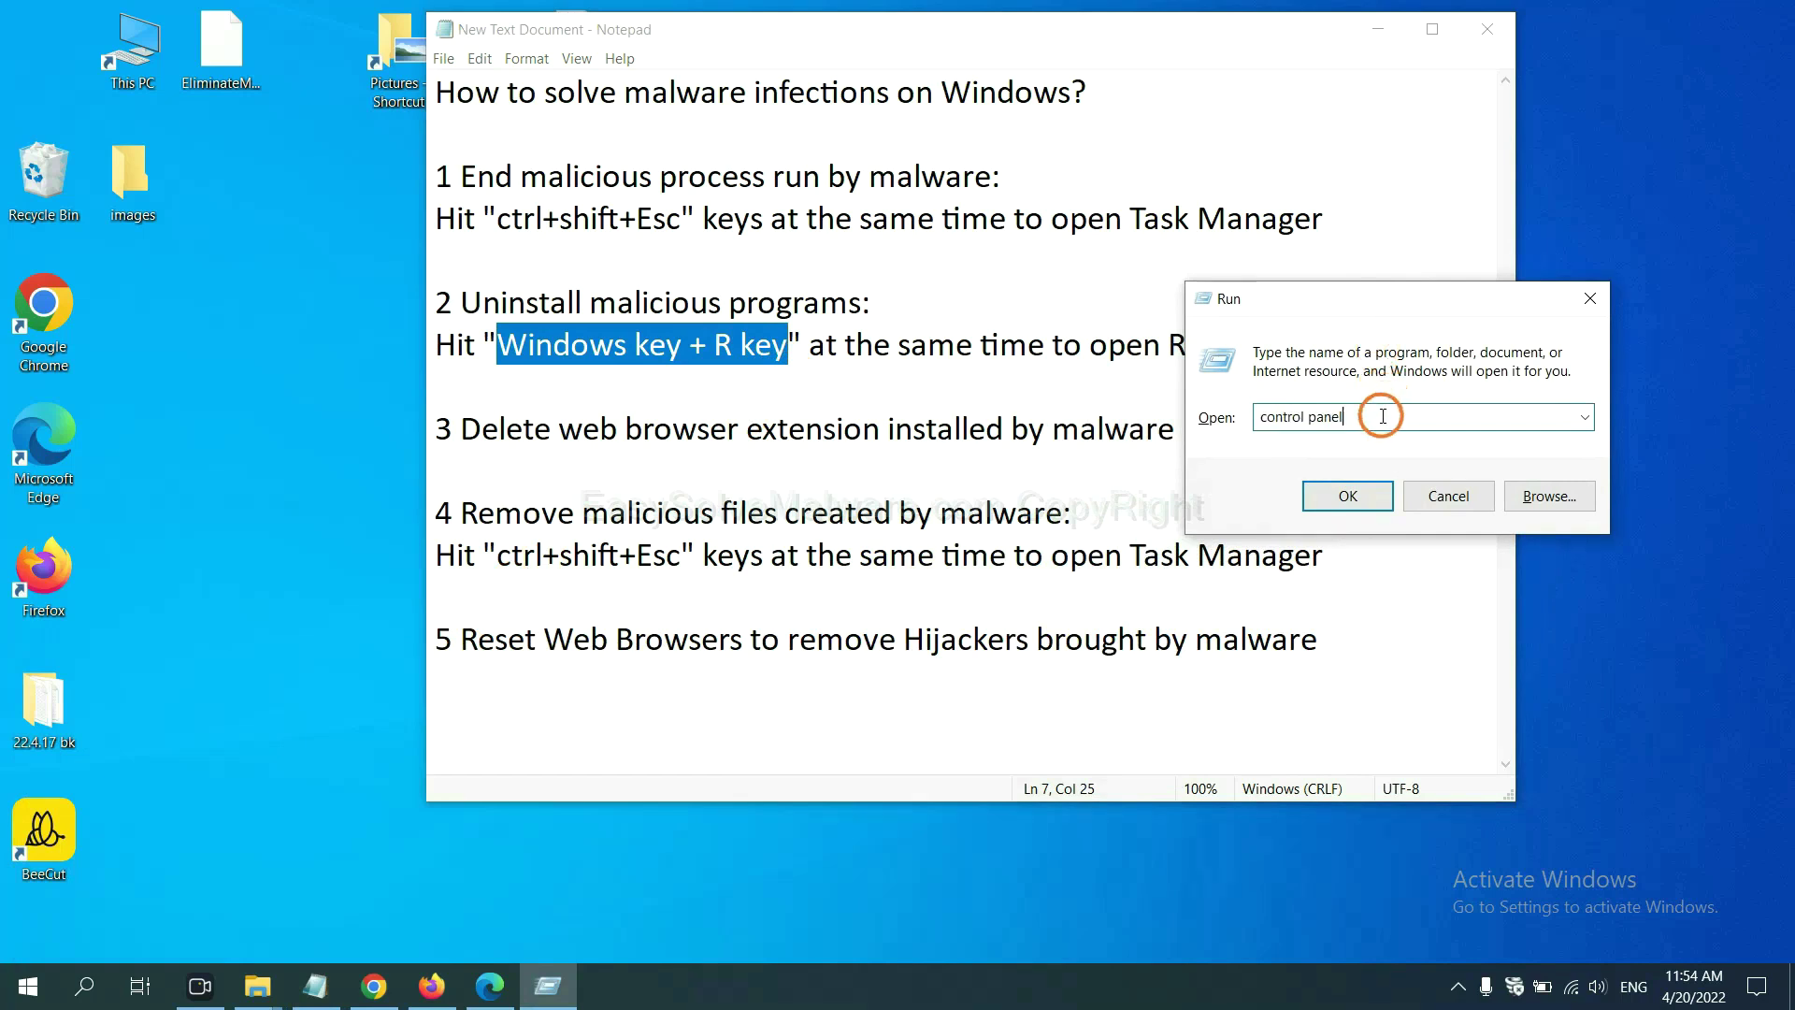
pyautogui.moveTo(1387, 426); pyautogui.dragTo(1232, 418)
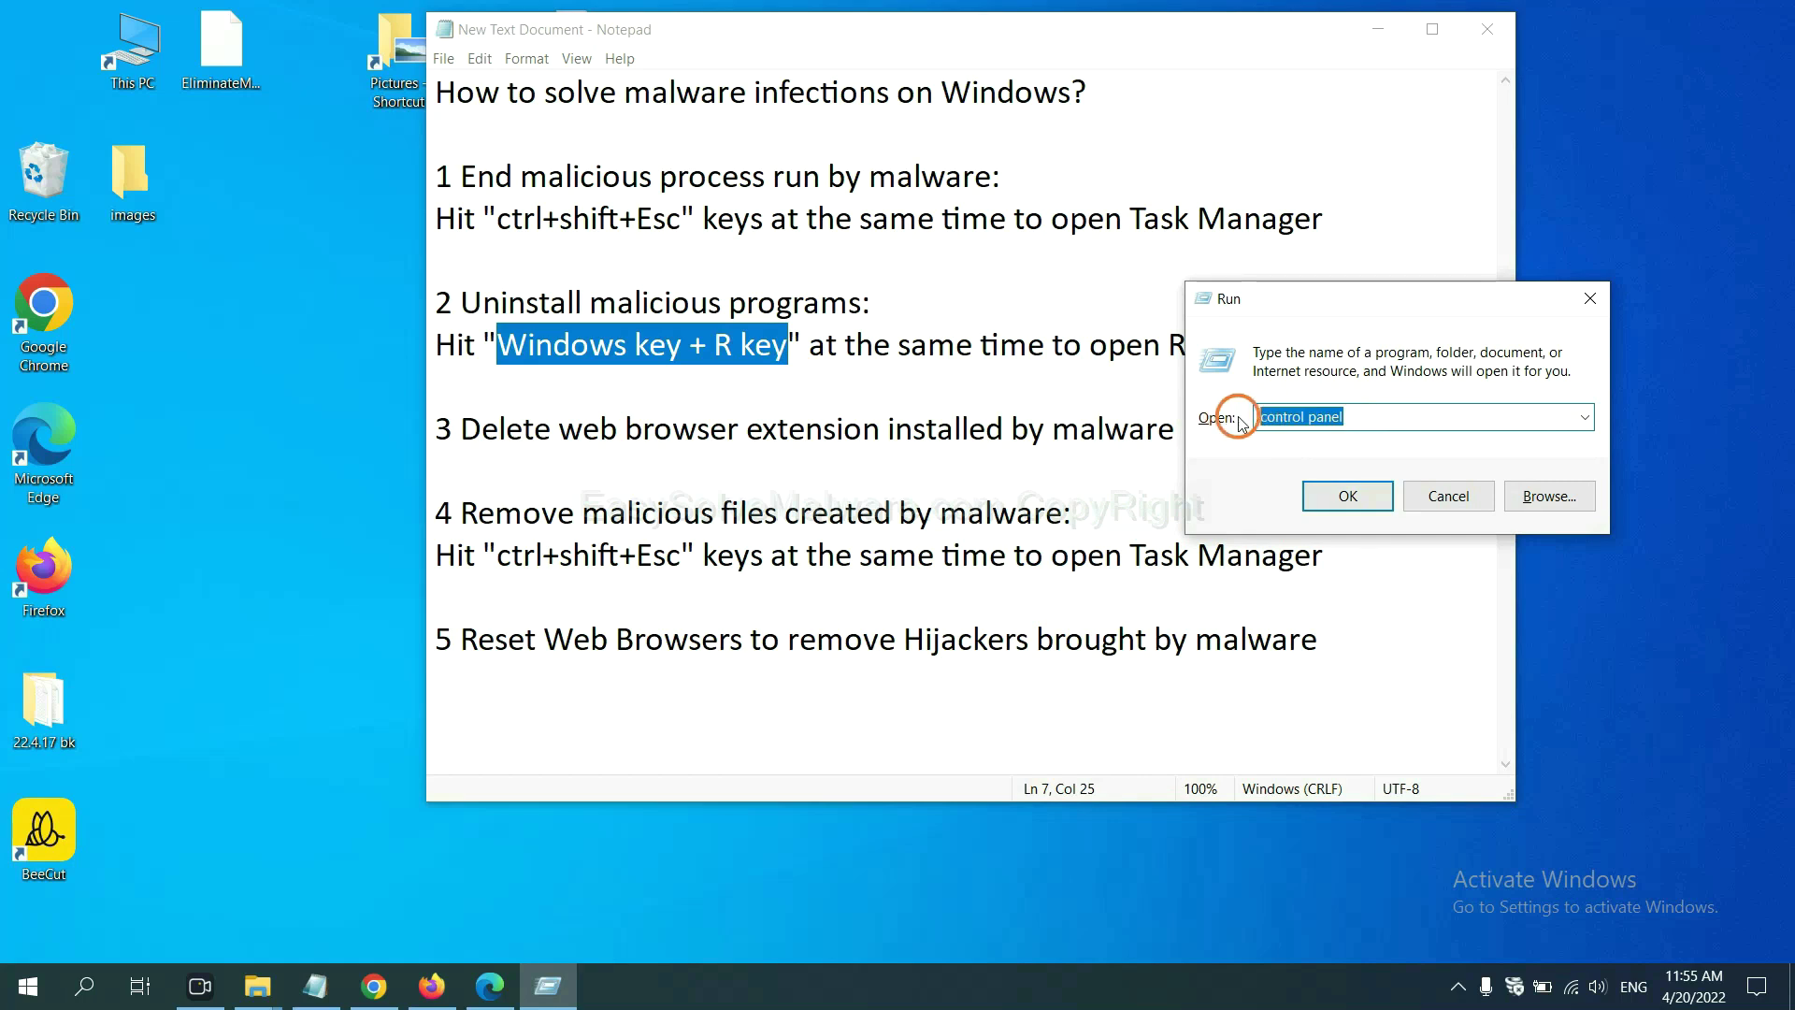
pyautogui.click(1340, 514)
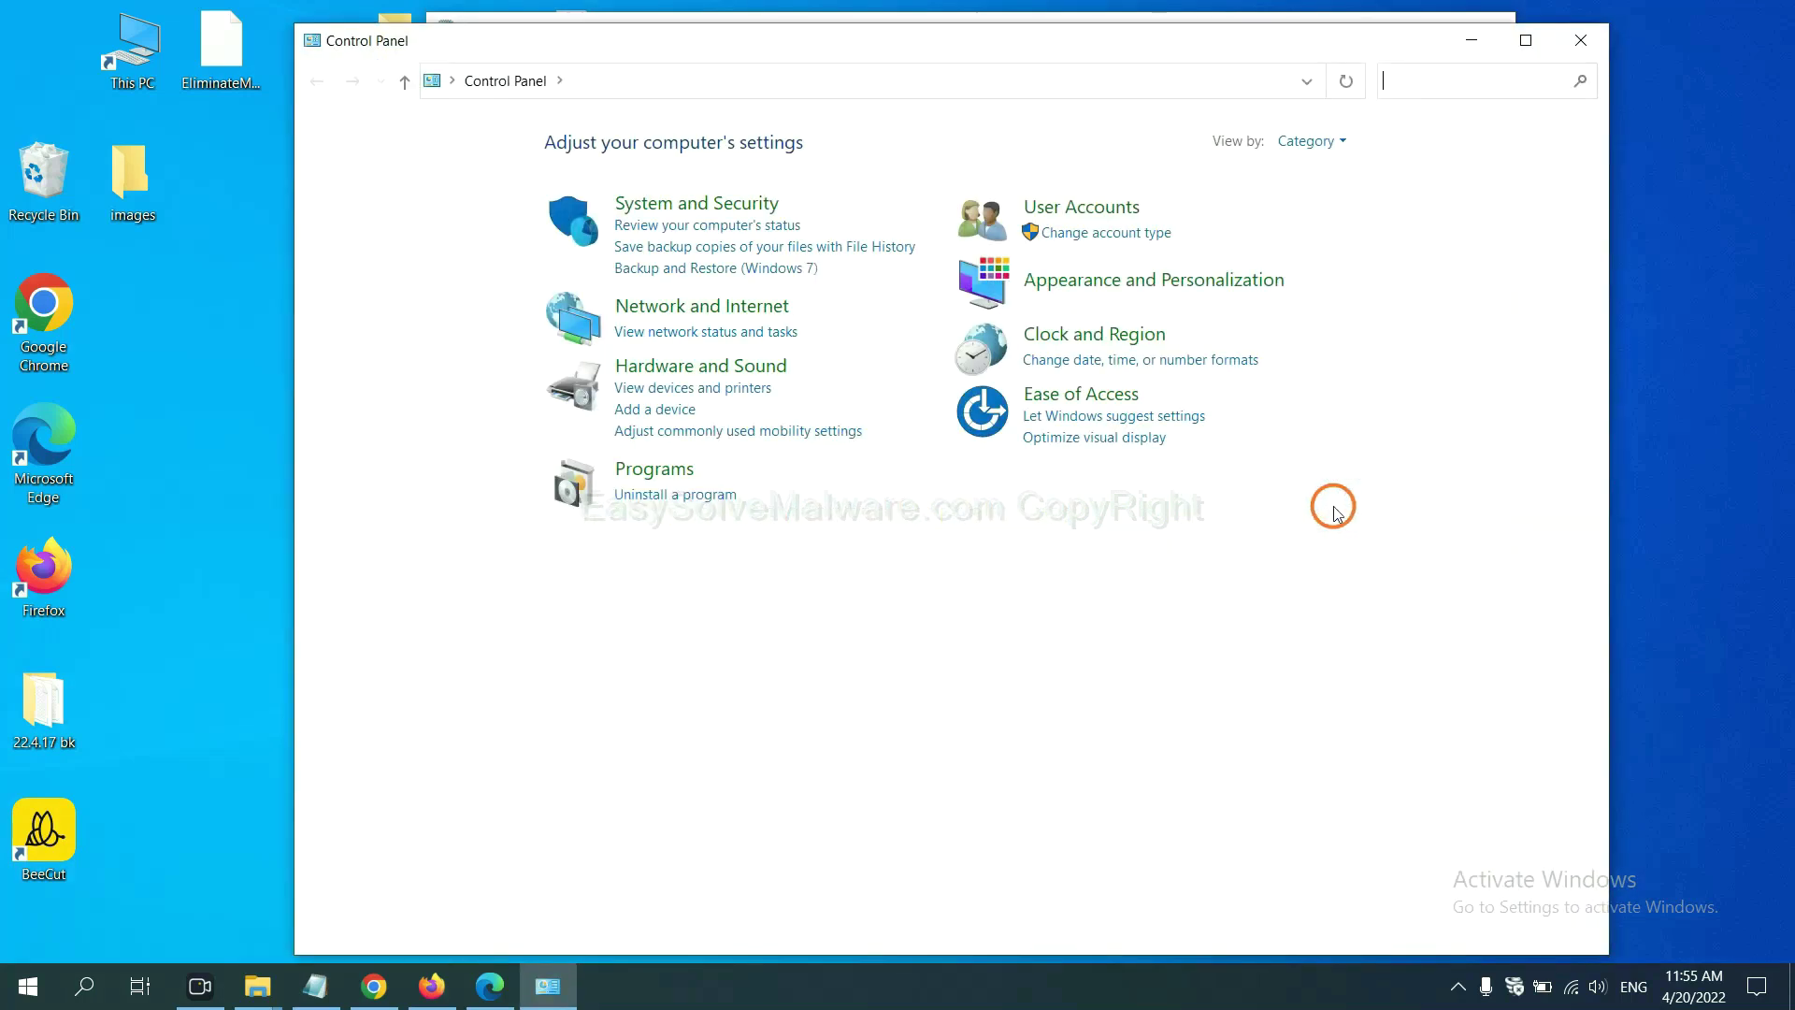
# Step: Open Programs and Features and select Xiph.Org Open Codecs
pyautogui.click(708, 496)
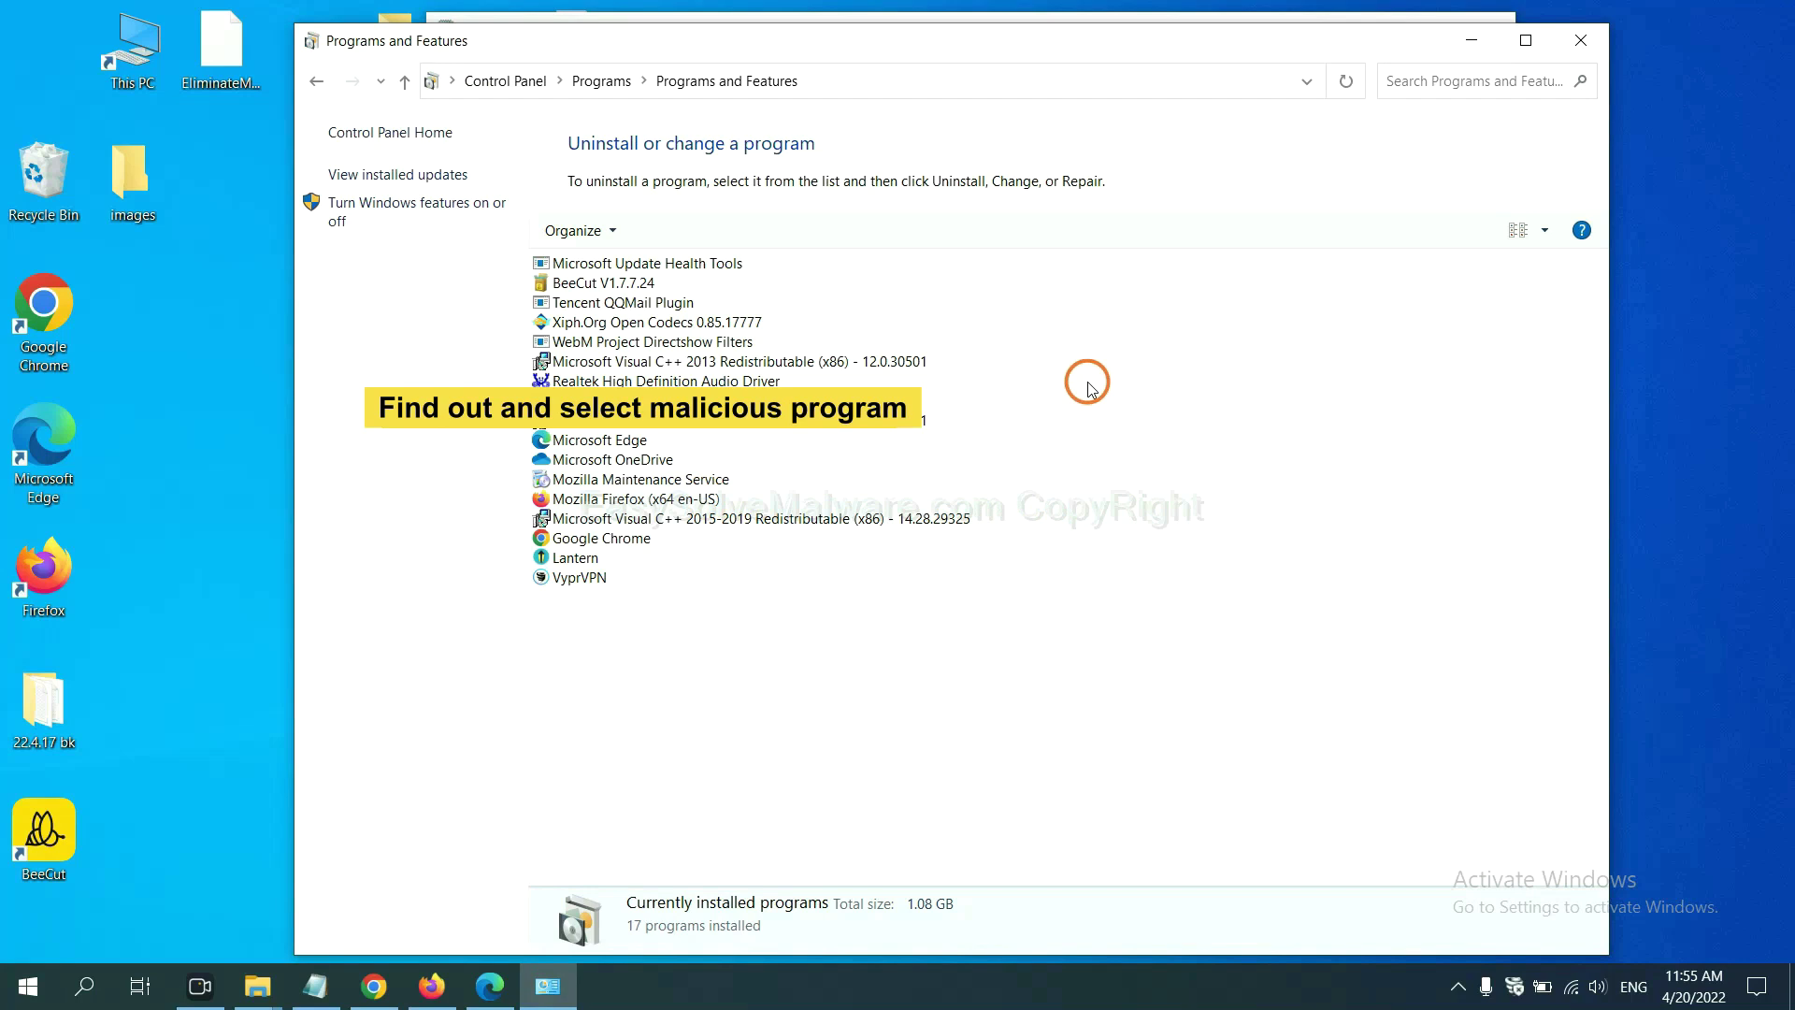
pyautogui.click(706, 322)
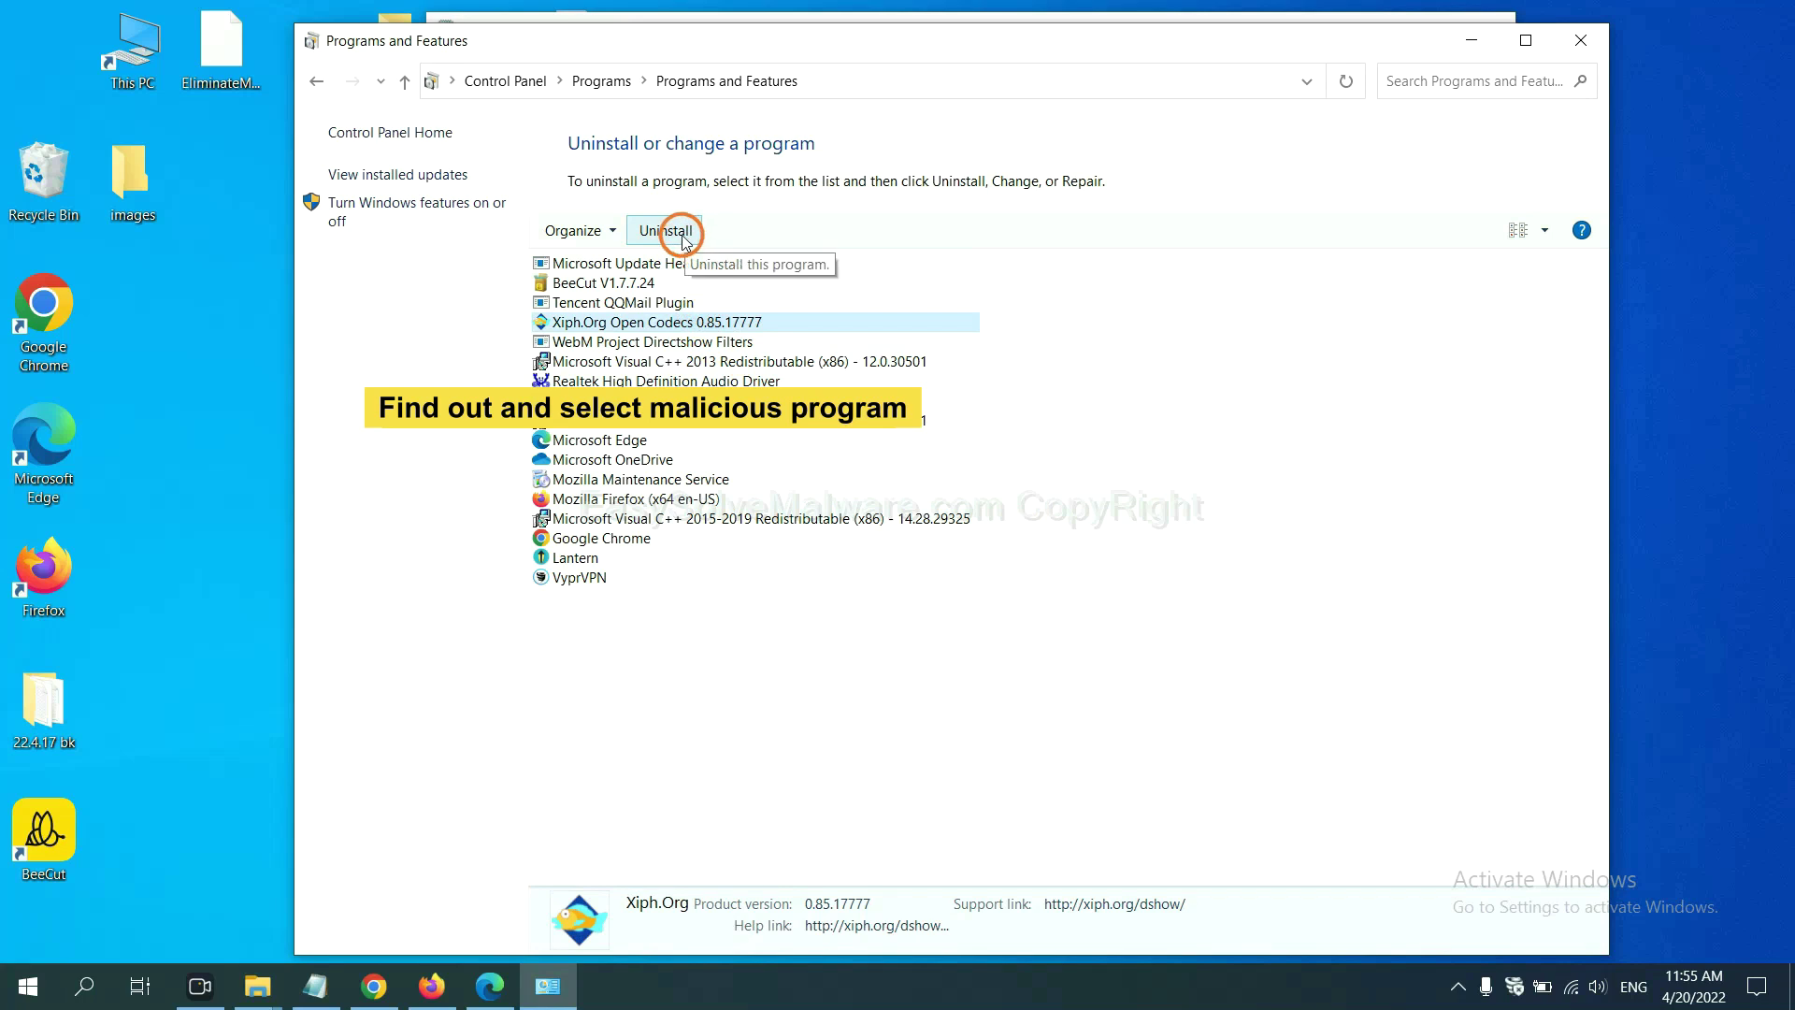
# Step: Close the programs list and open Chrome's Extensions page showing Scroll To Top
pyautogui.click(1593, 50)
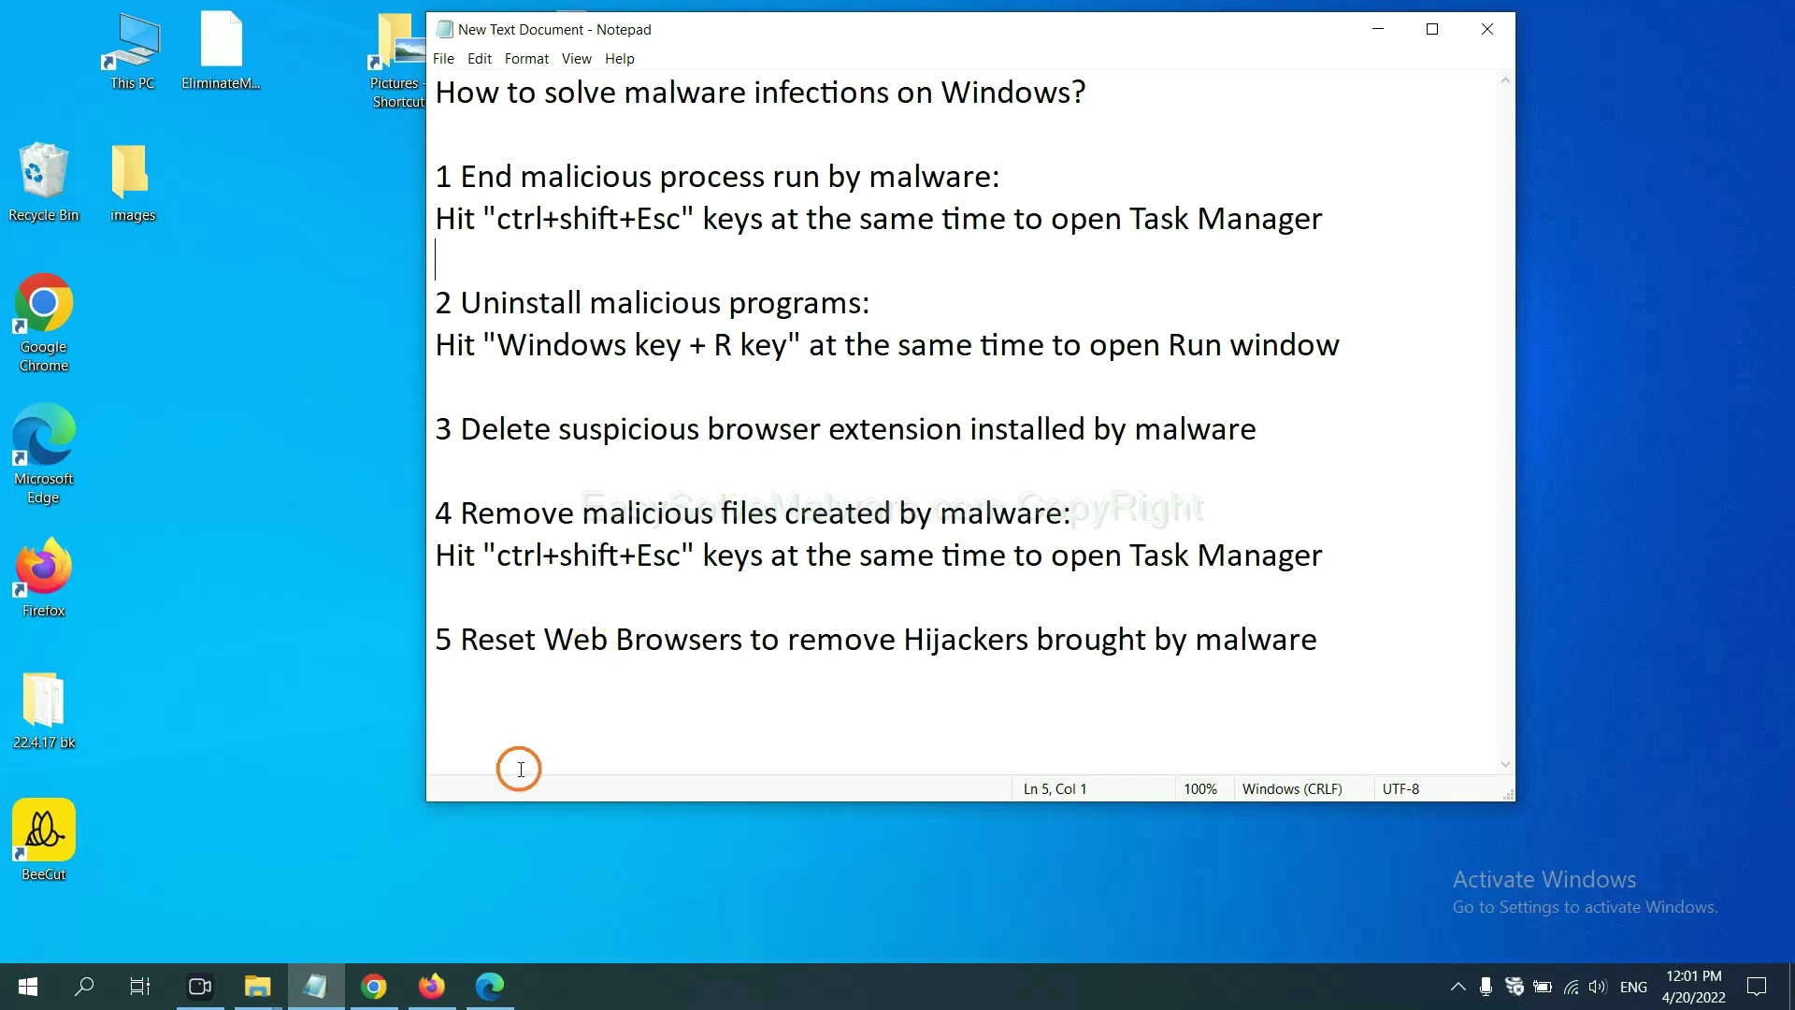
pyautogui.click(388, 986)
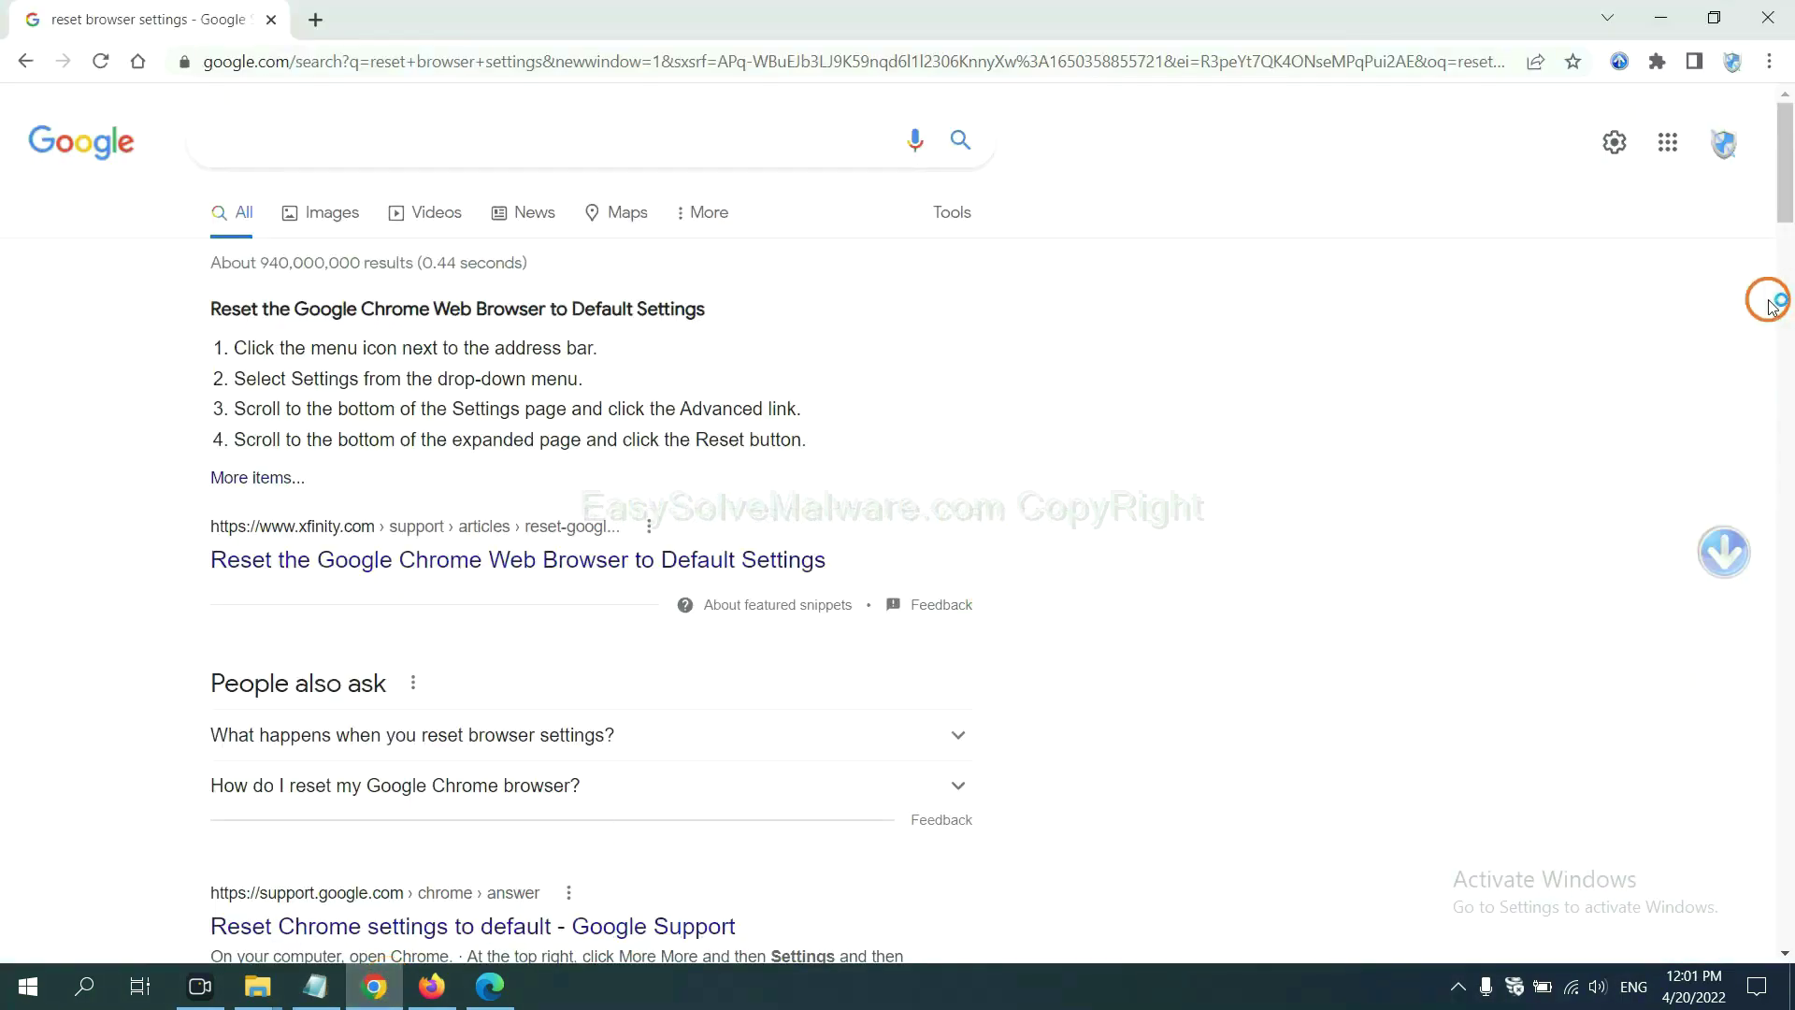
pyautogui.click(1768, 63)
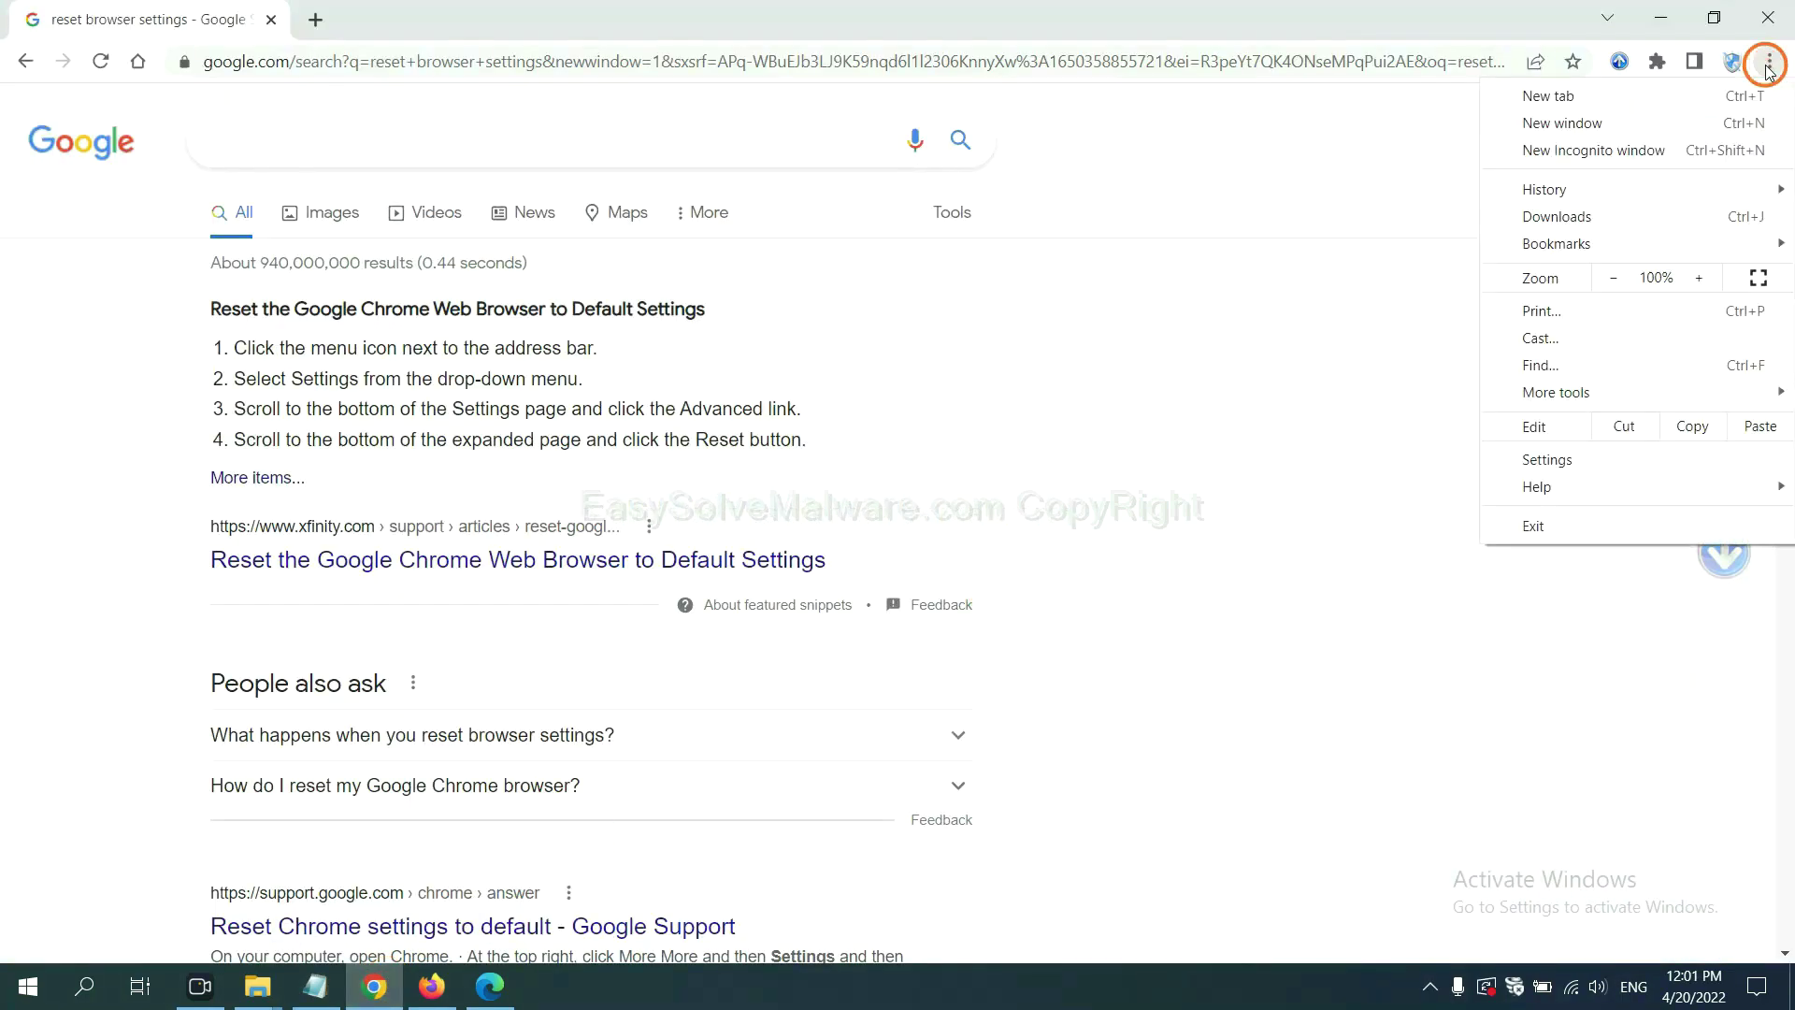
pyautogui.click(1610, 393)
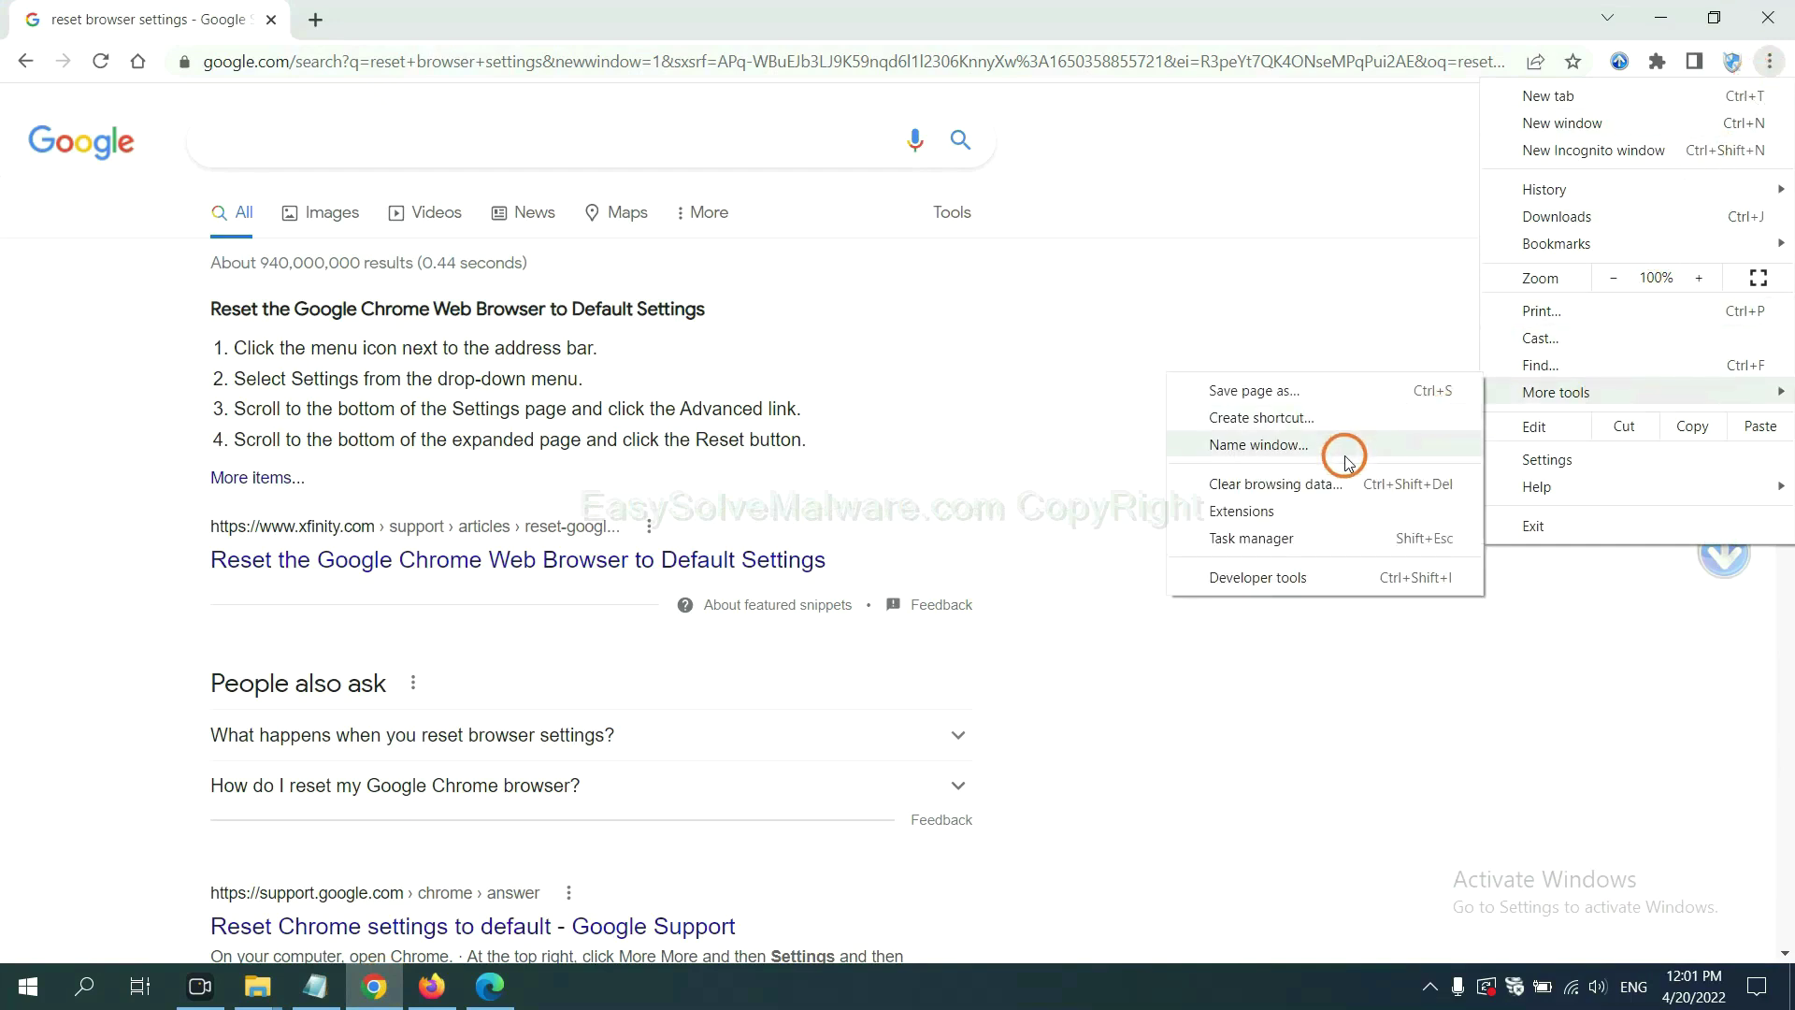
pyautogui.click(1323, 511)
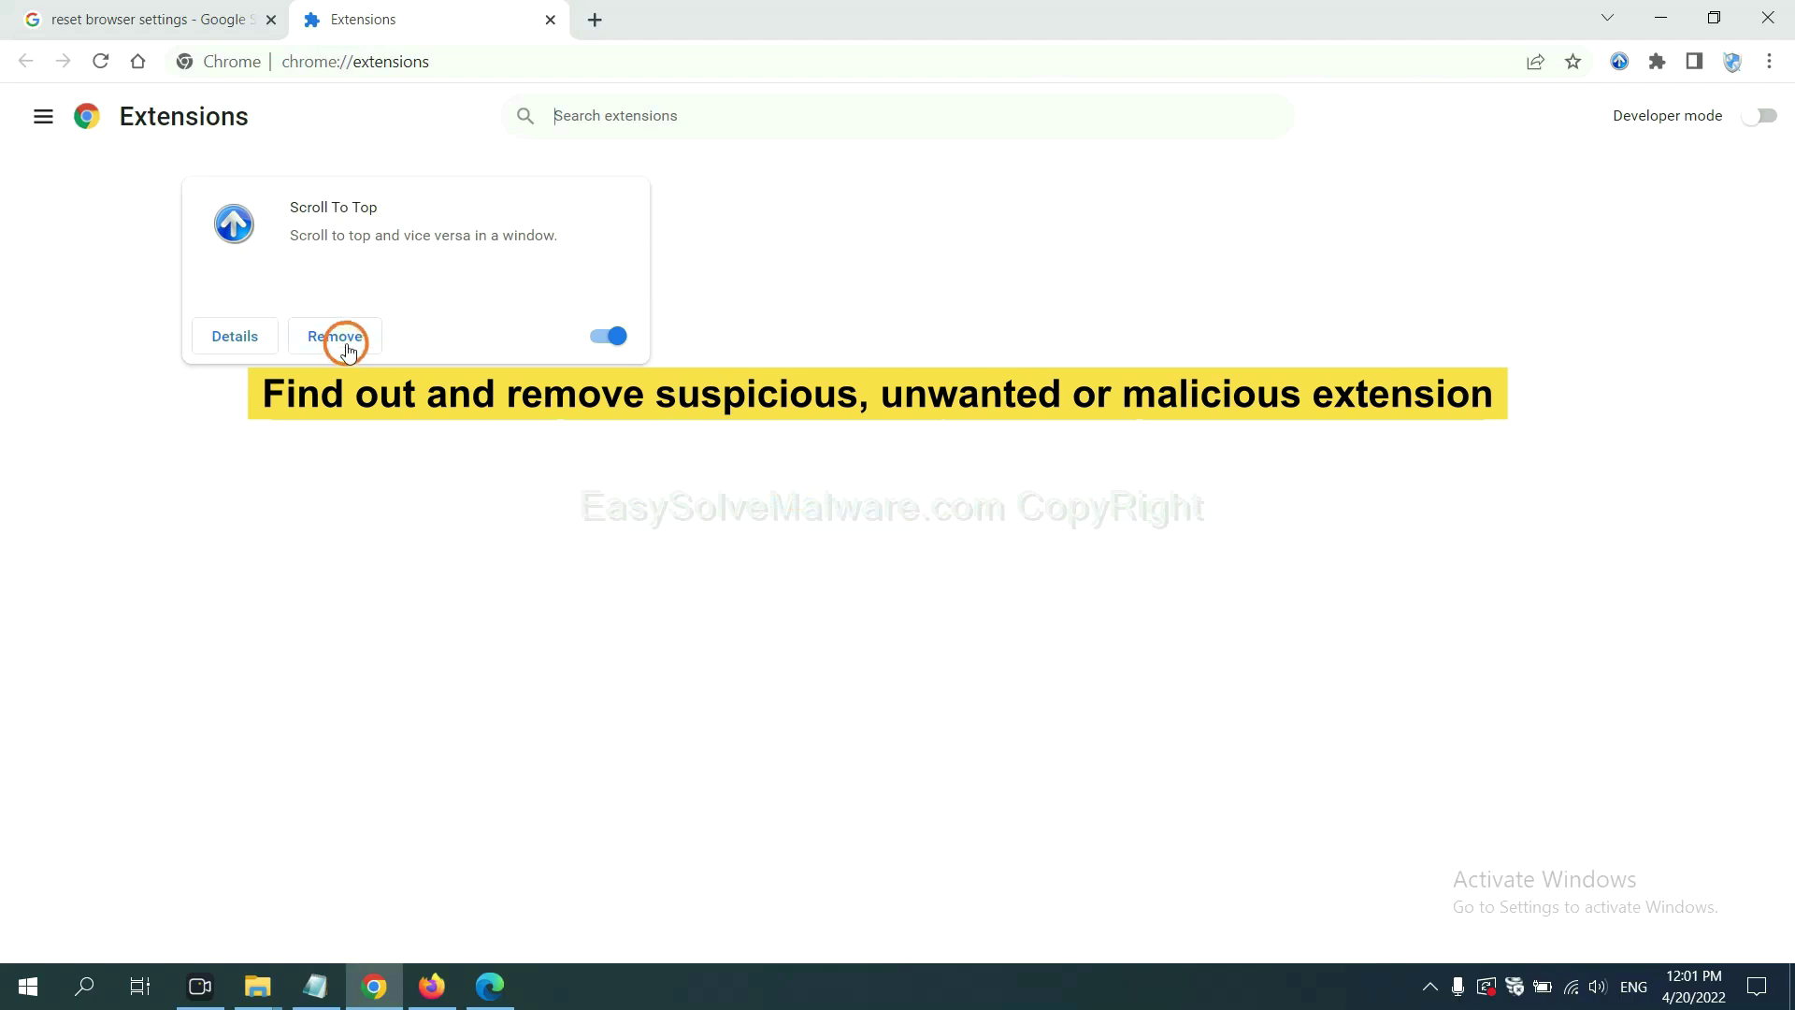
# Step: Open Firefox's add-ons manager and show the actions for GIPHY for Firefox
pyautogui.click(429, 986)
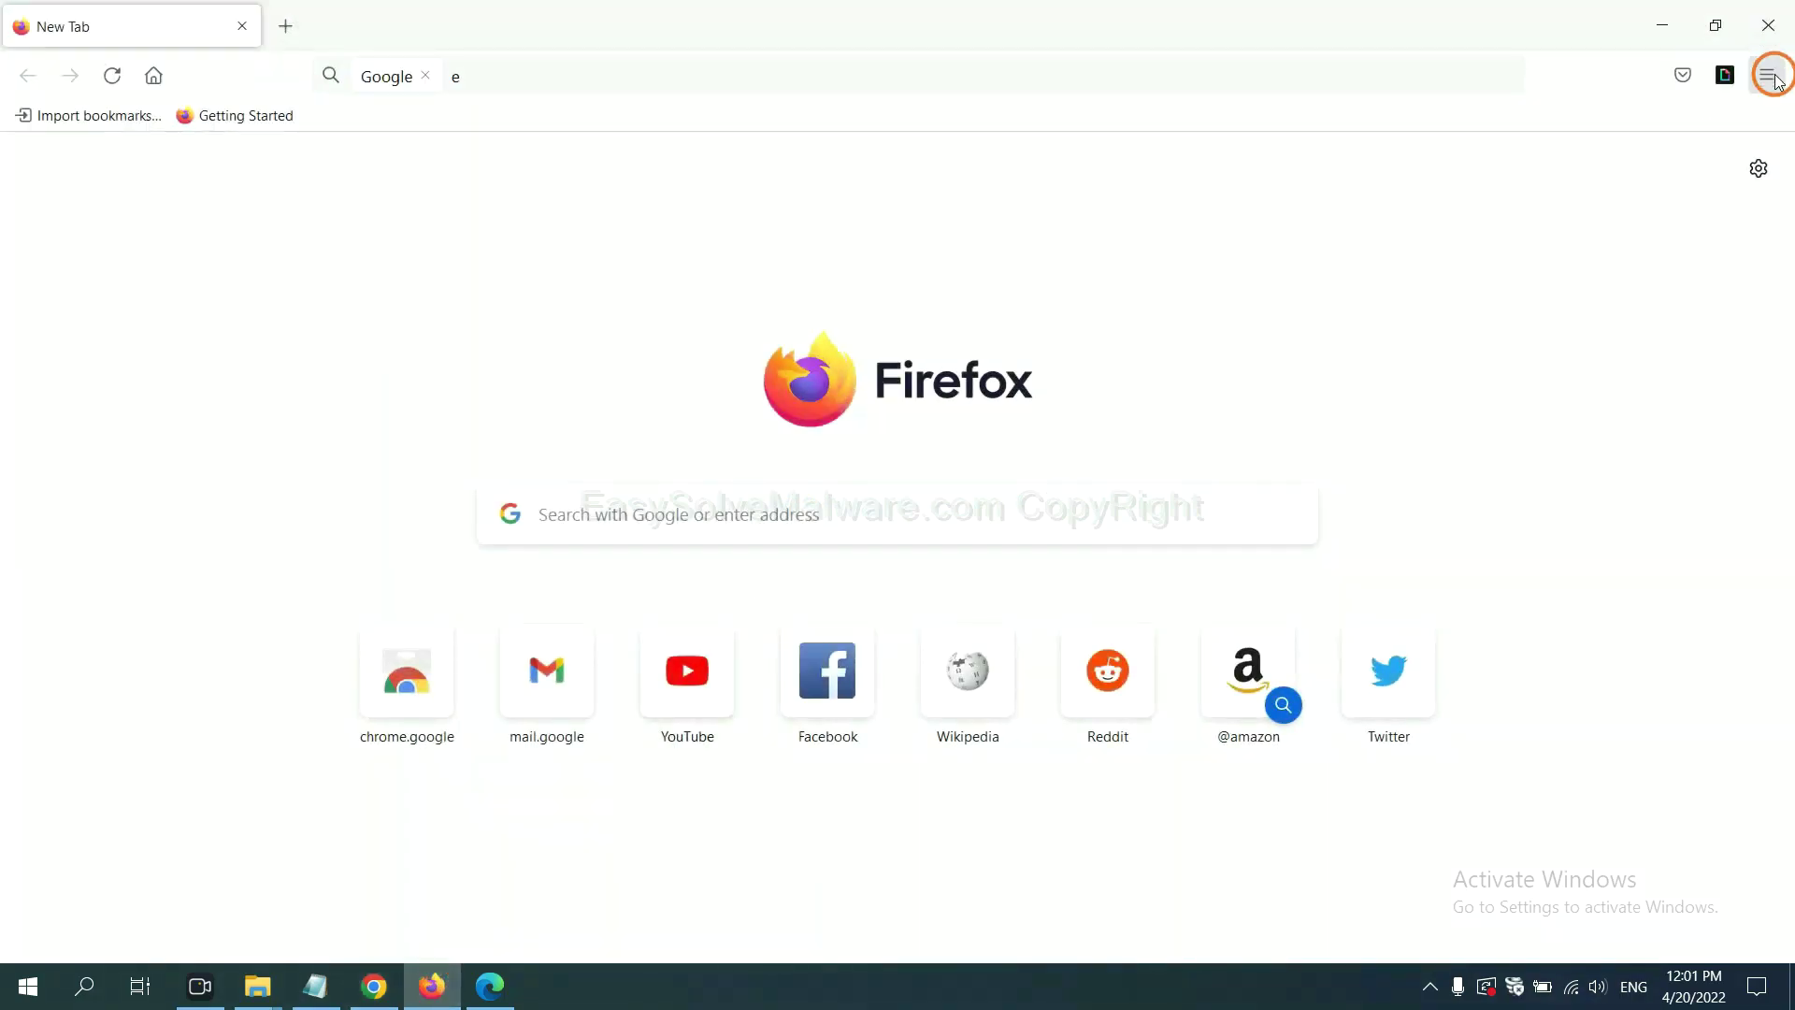
pyautogui.click(1771, 75)
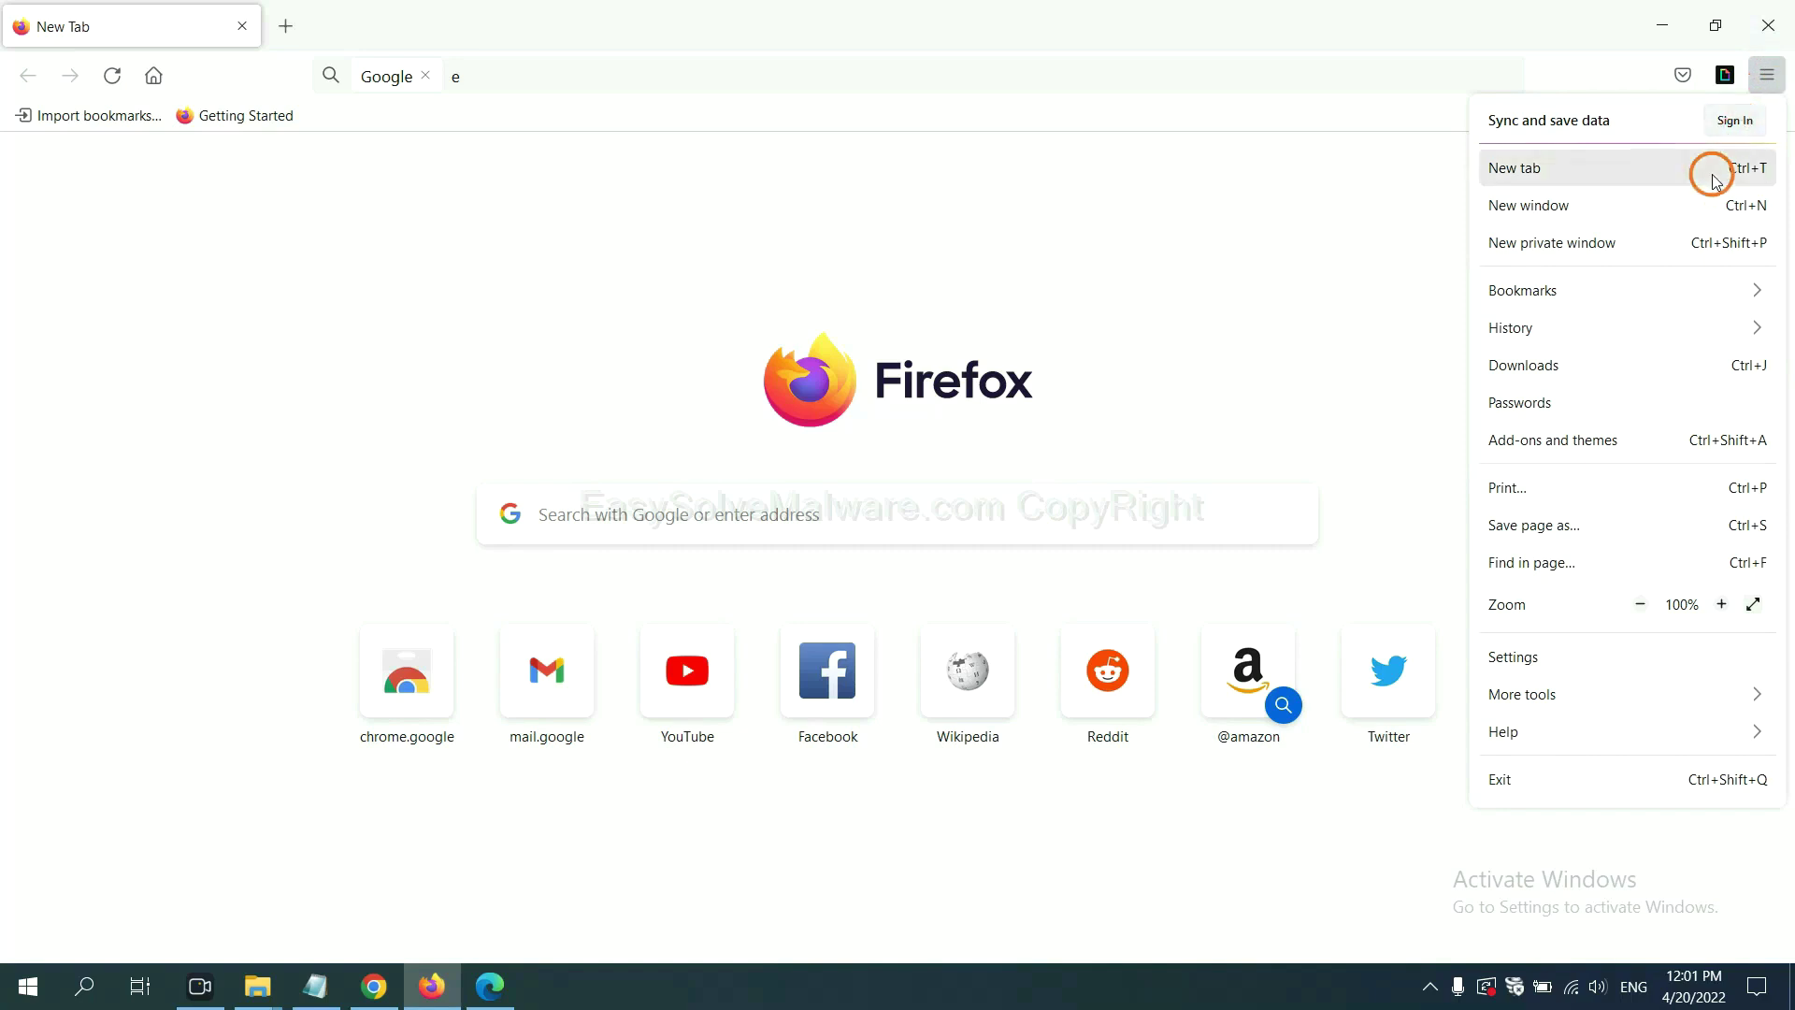
pyautogui.click(1570, 456)
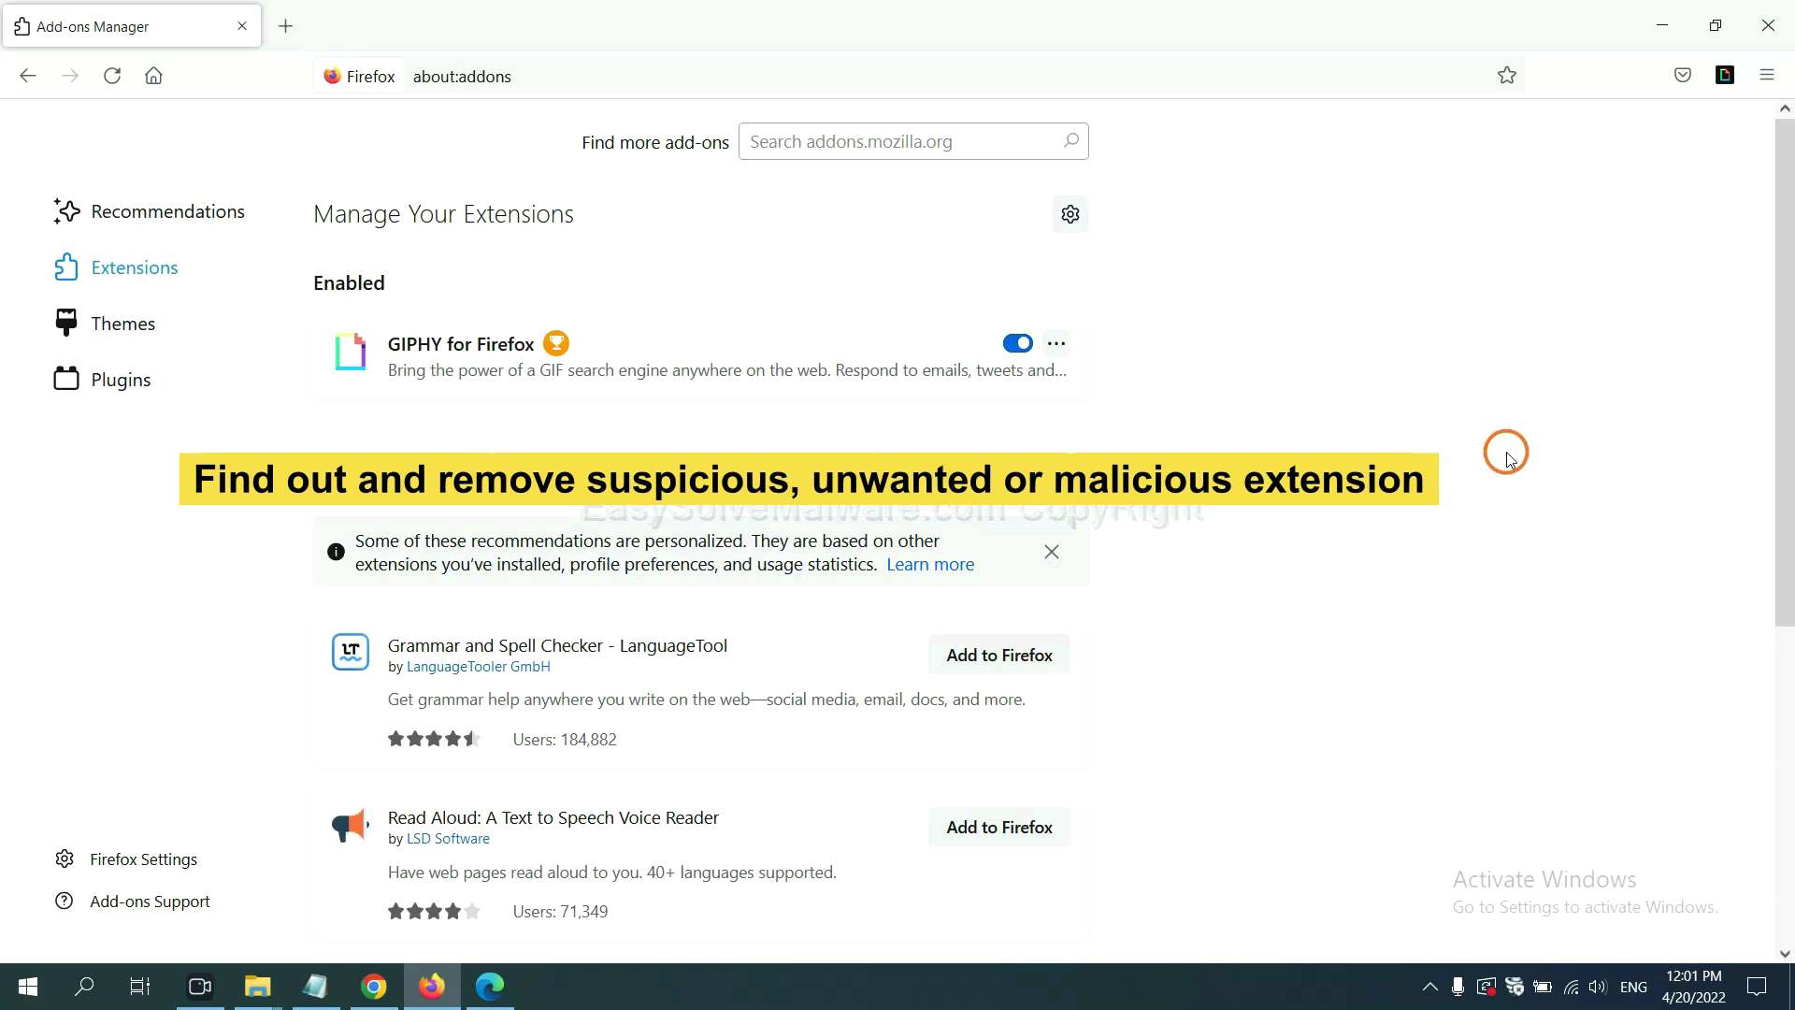
pyautogui.click(1056, 346)
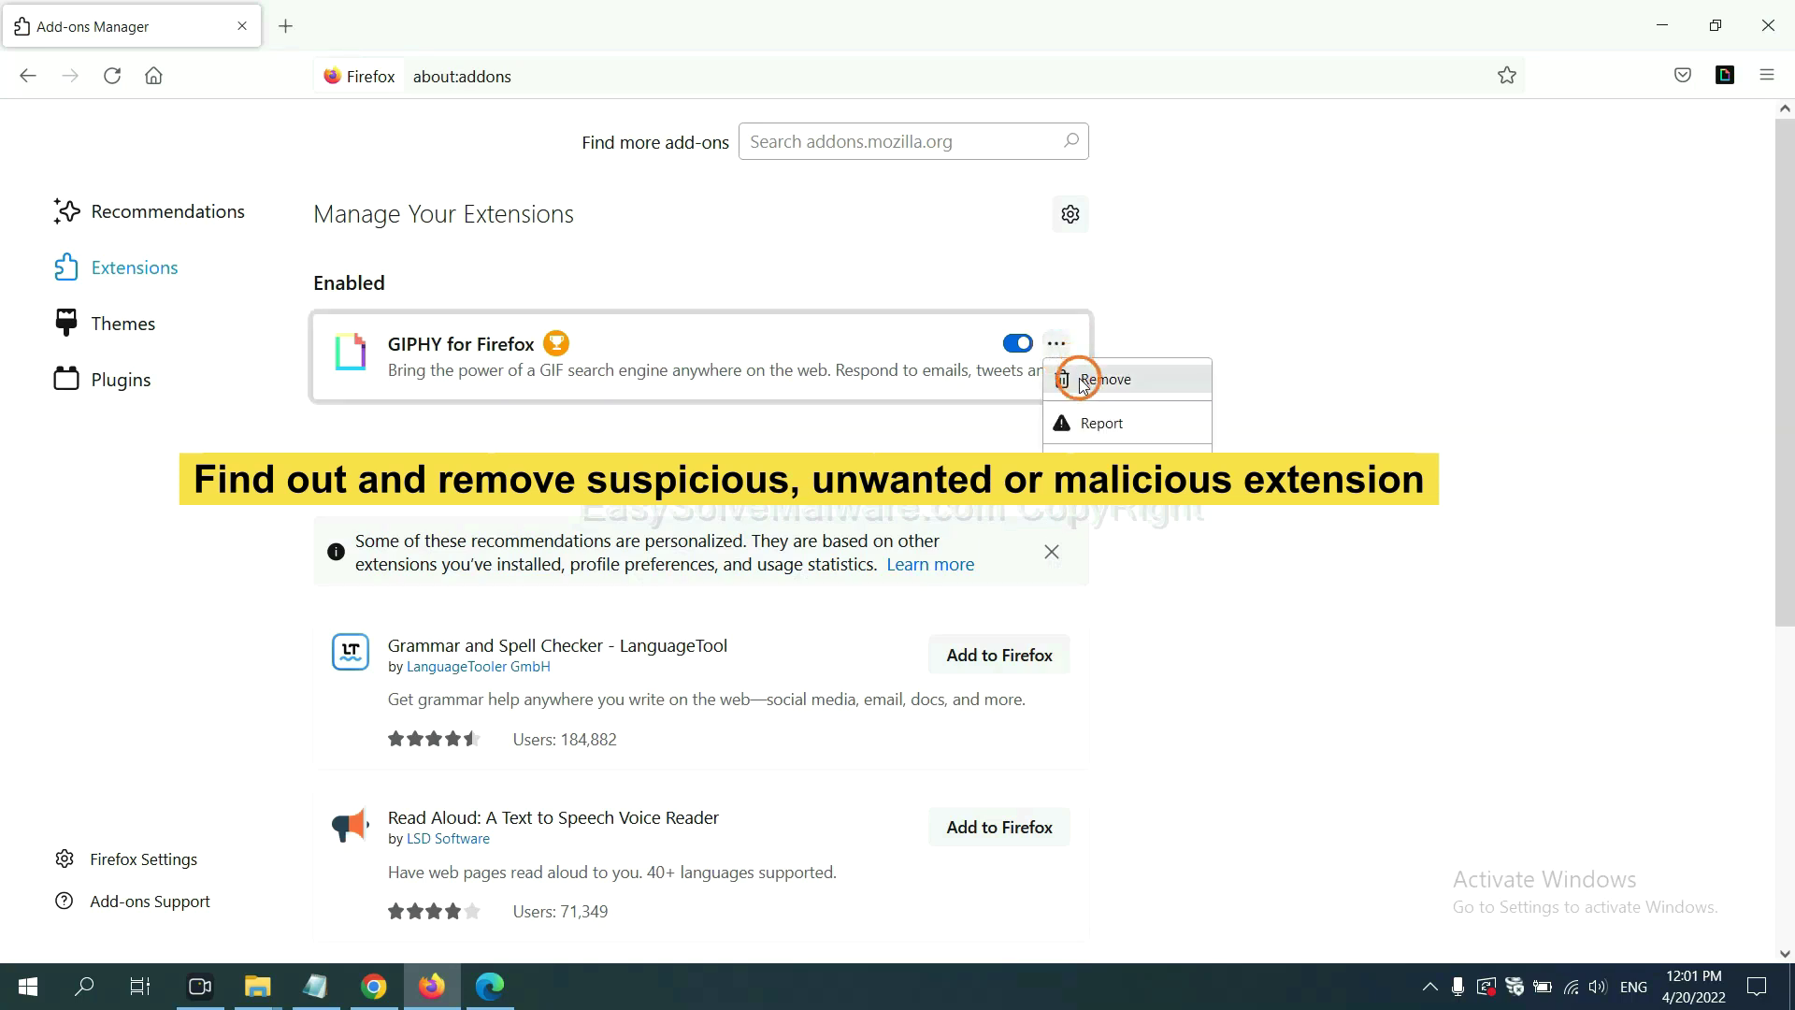
pyautogui.click(490, 989)
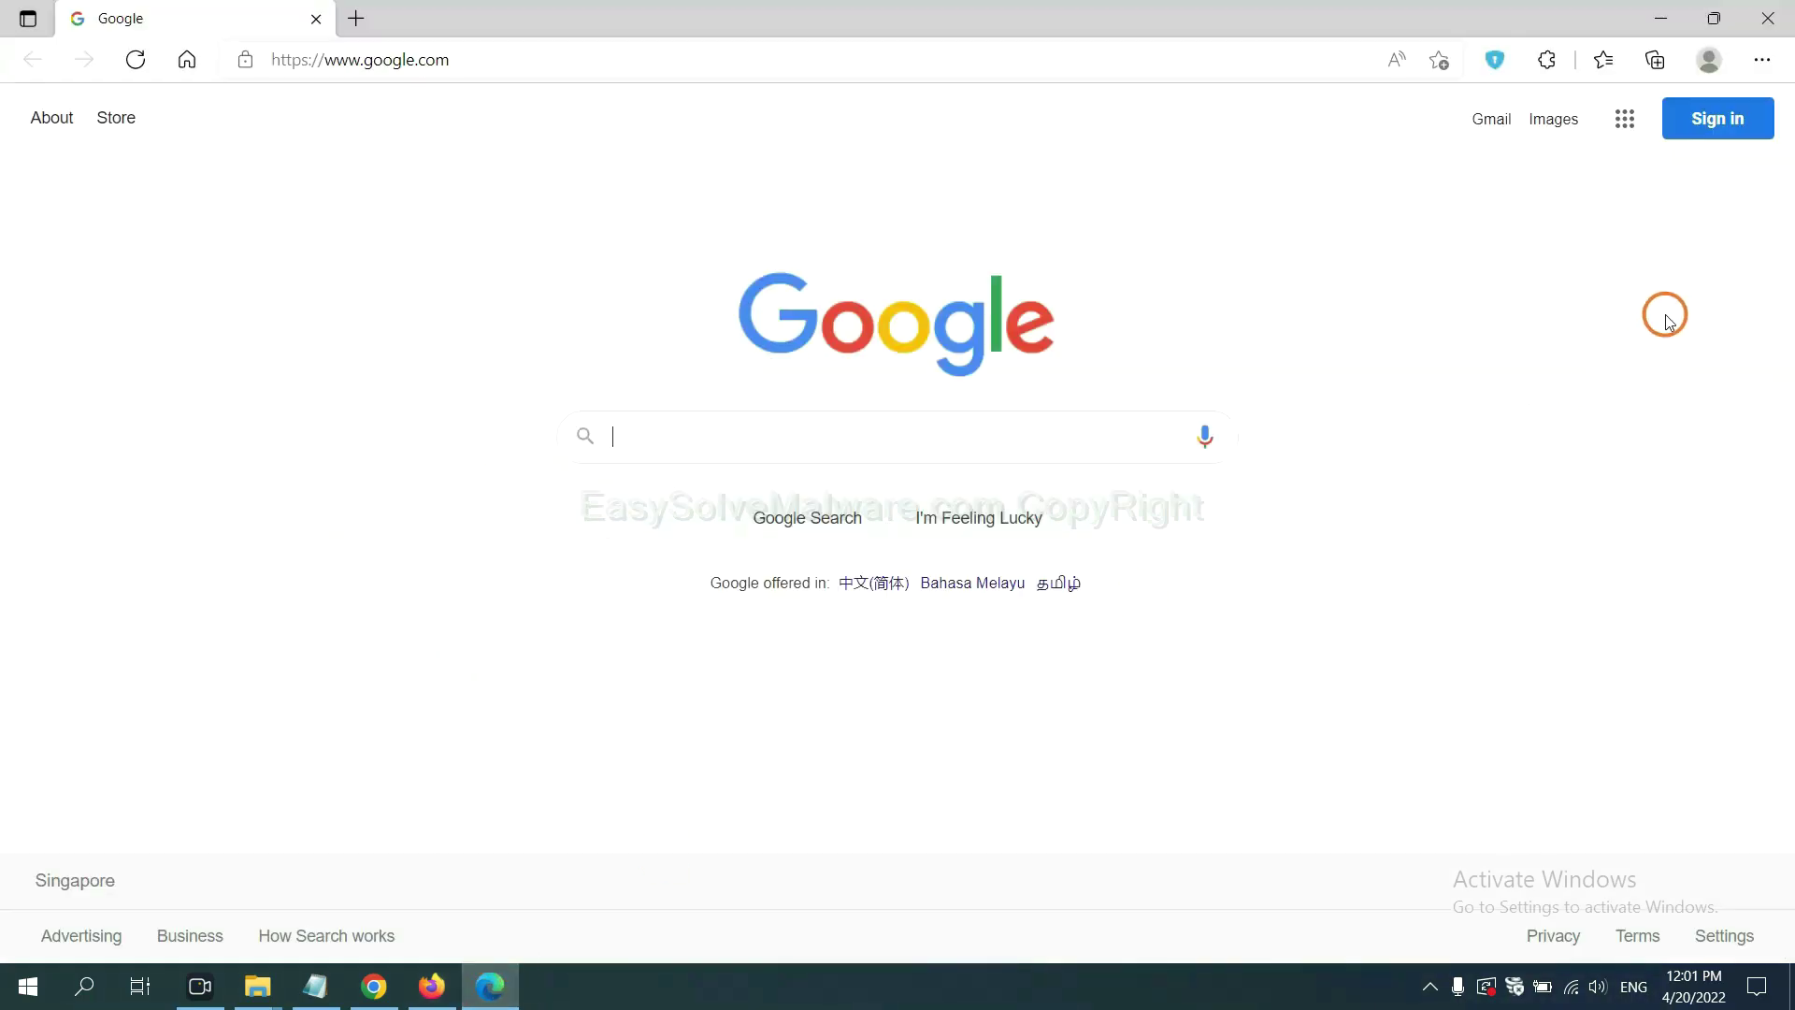
# Step: Remove the ArcVpn Free Fast VPN Proxy extension from Edge, then minimise Edge
pyautogui.click(1760, 64)
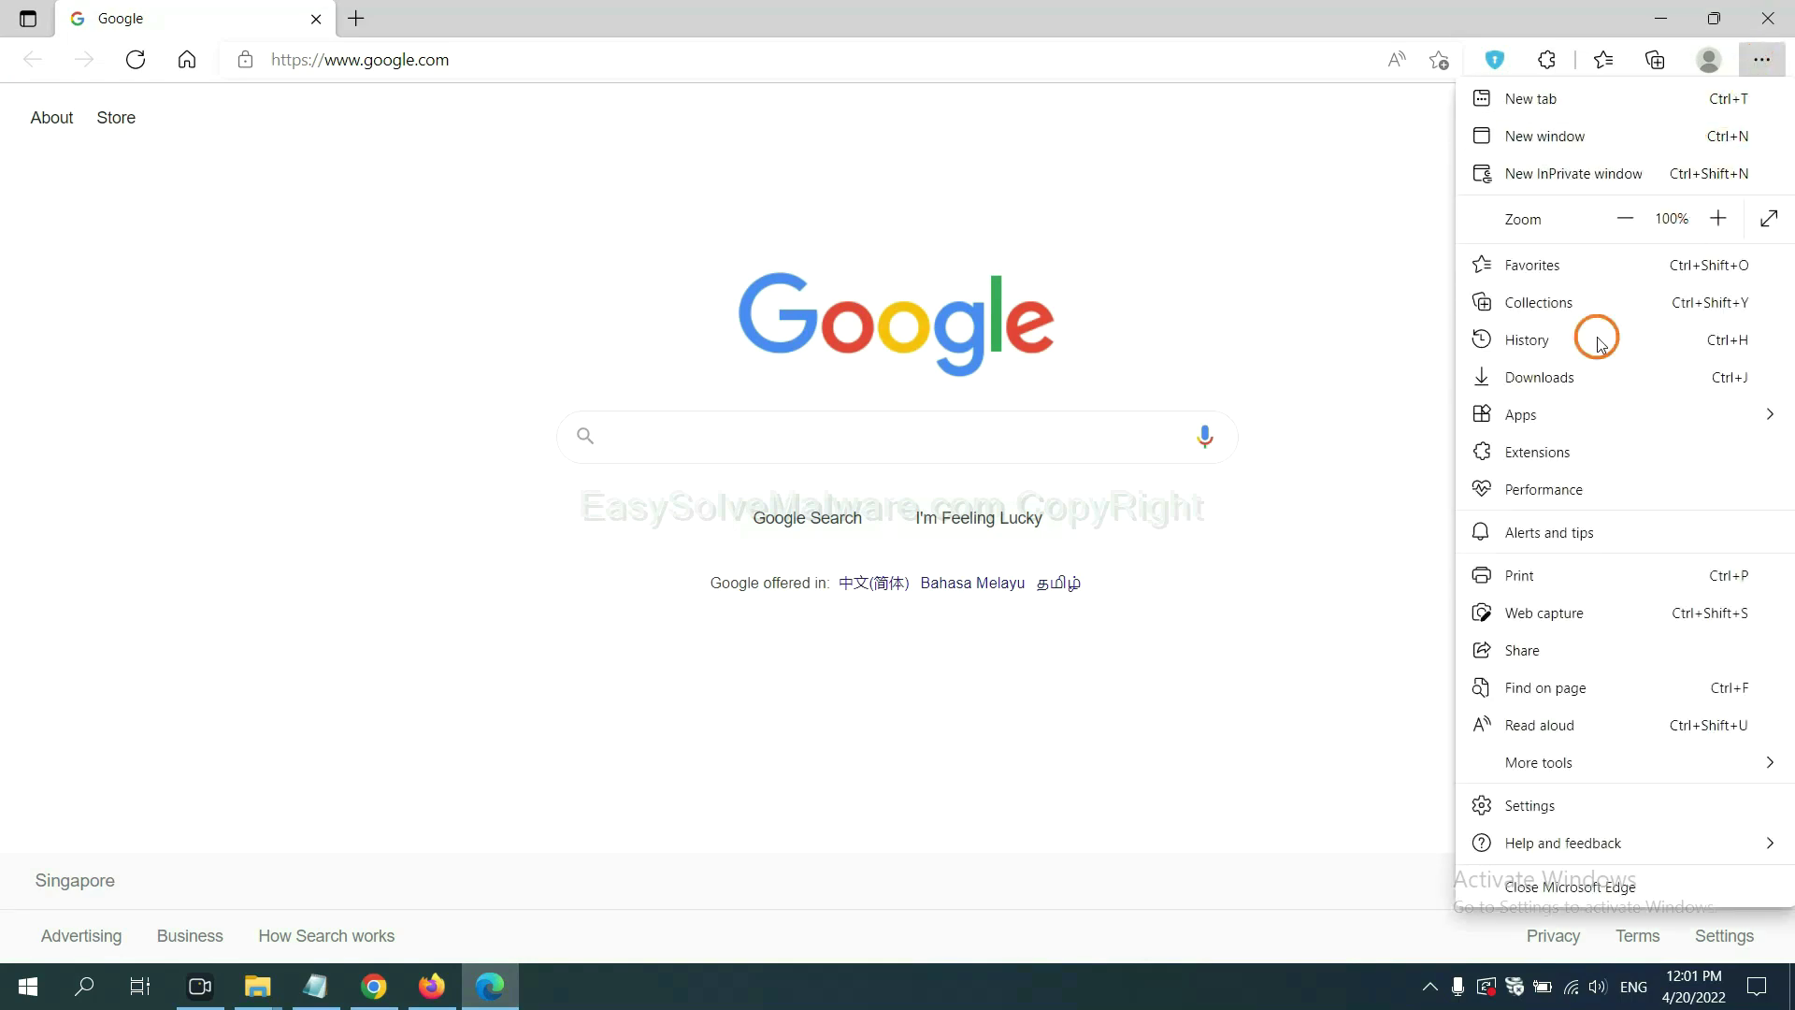
pyautogui.rightClick(1545, 455)
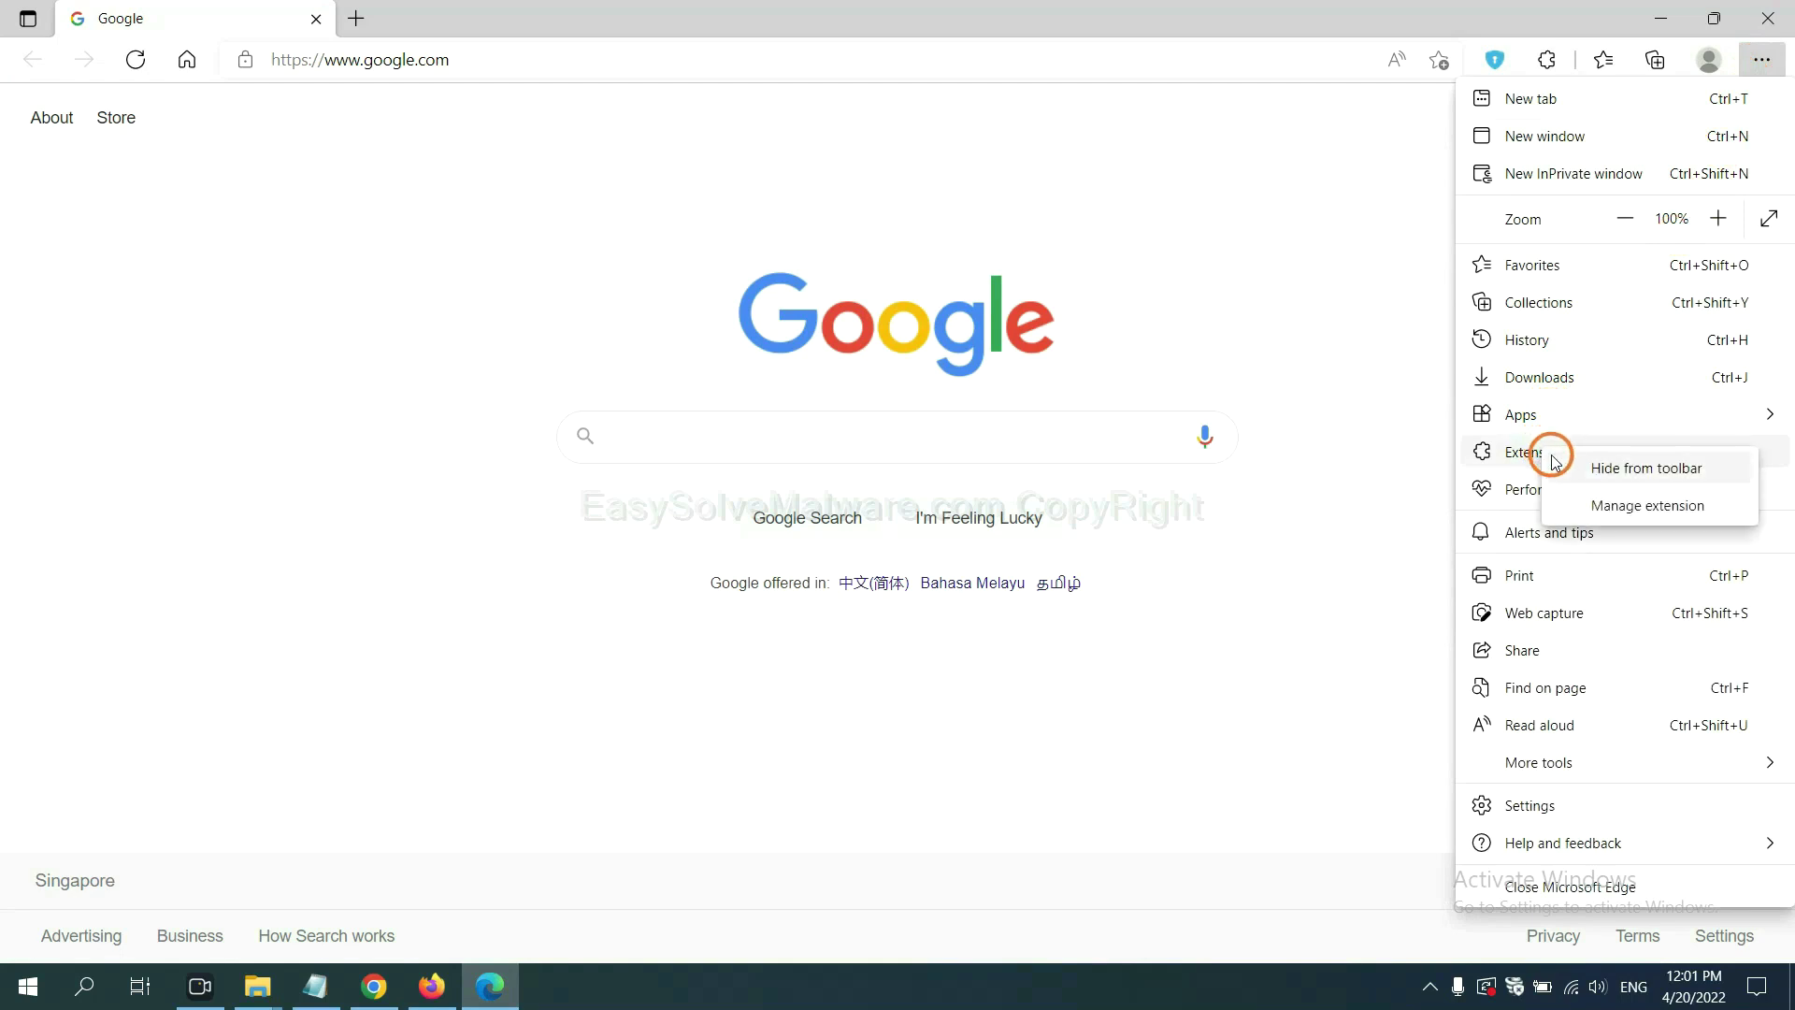
pyautogui.click(1613, 507)
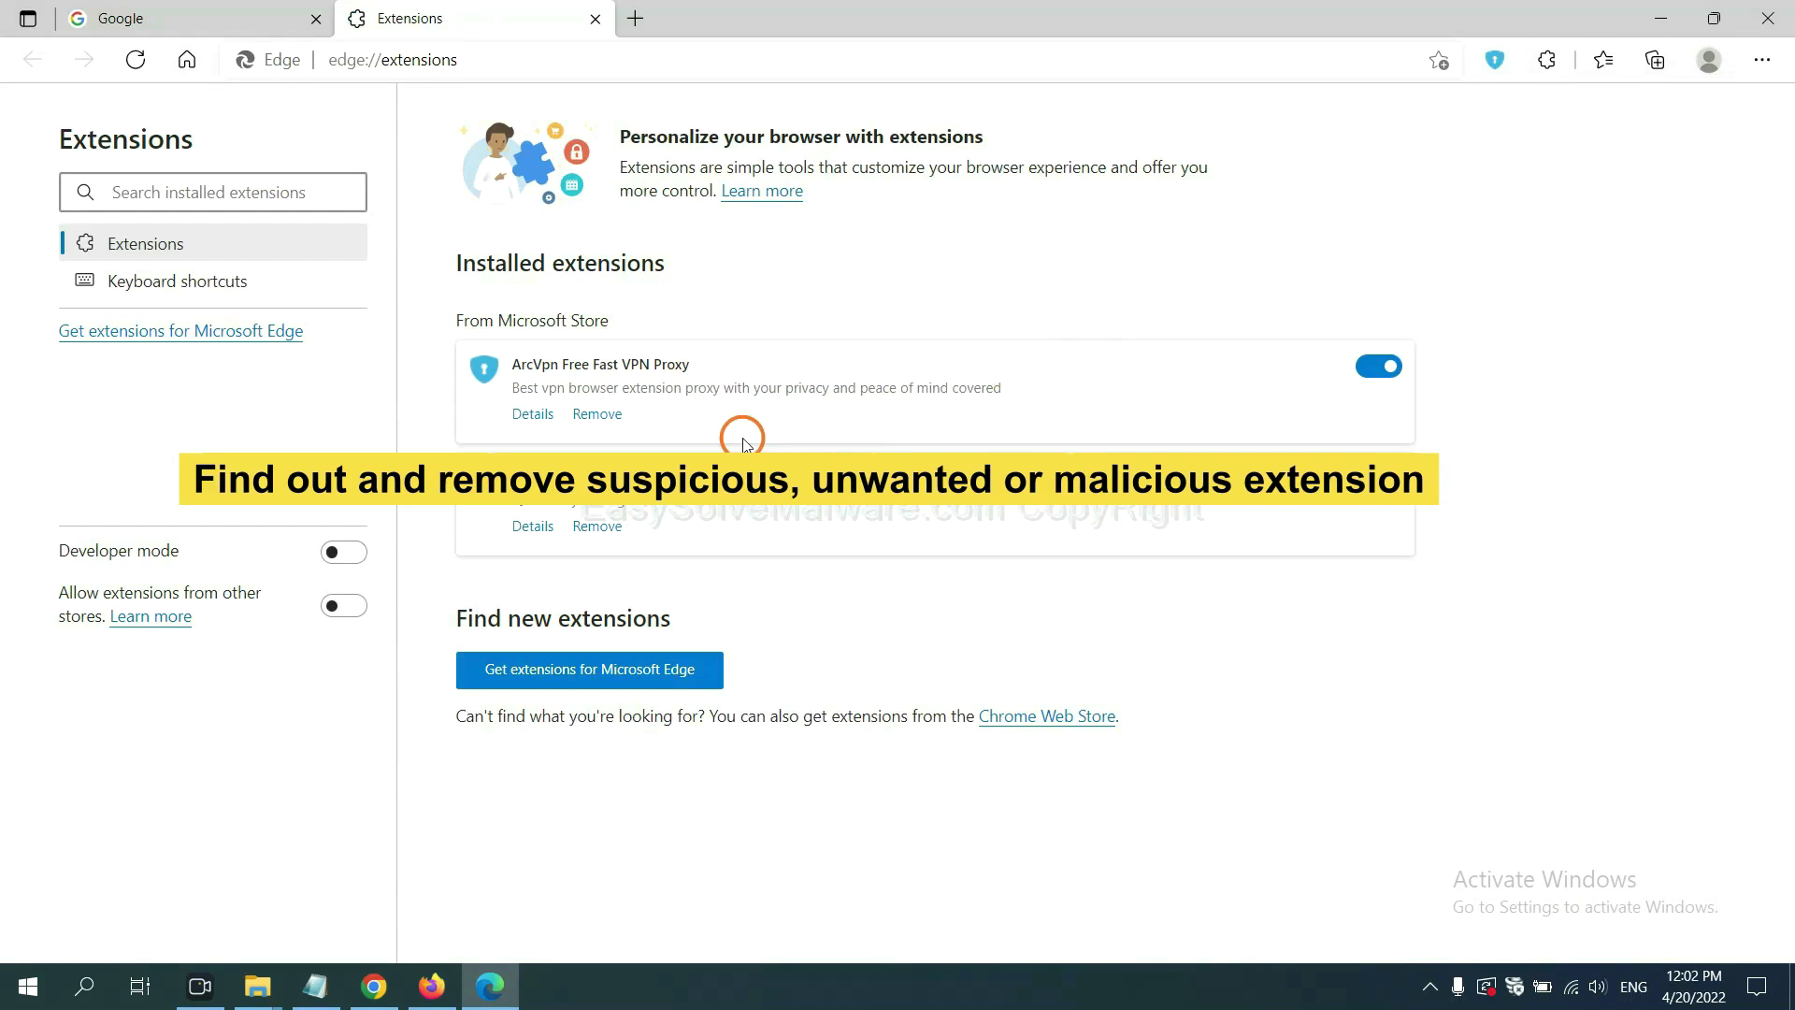
pyautogui.click(615, 417)
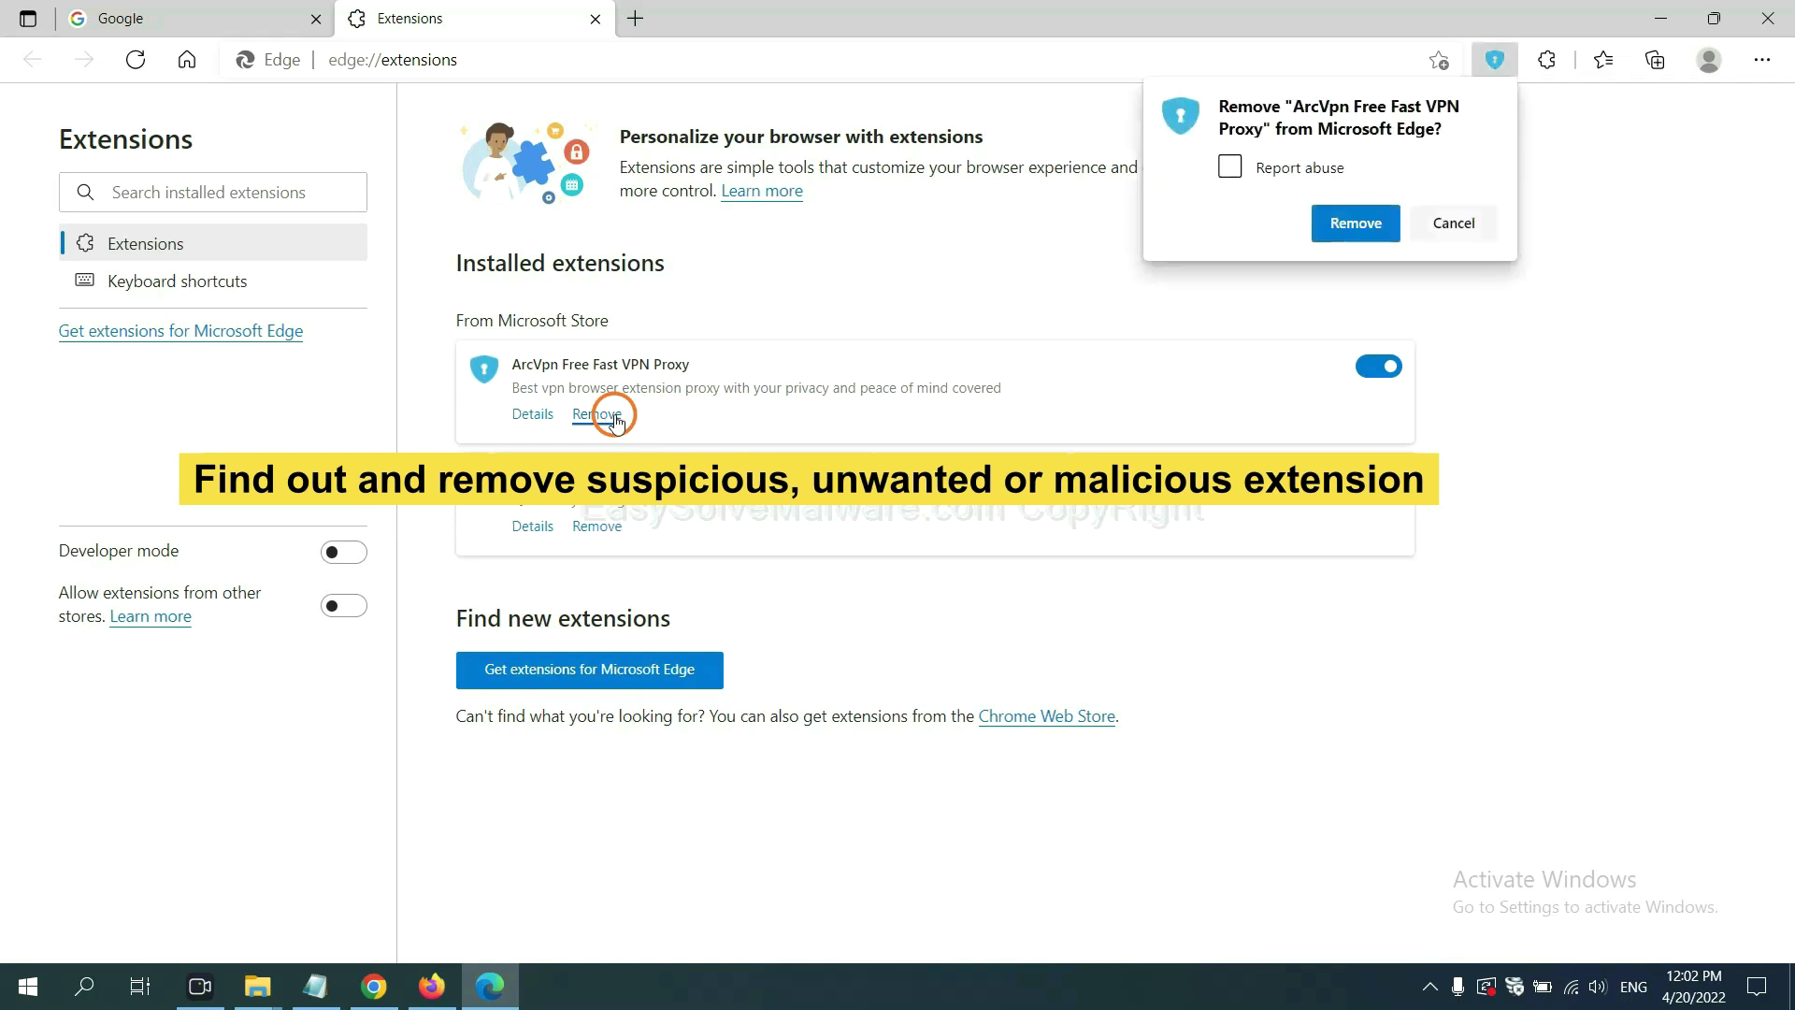
pyautogui.click(1344, 230)
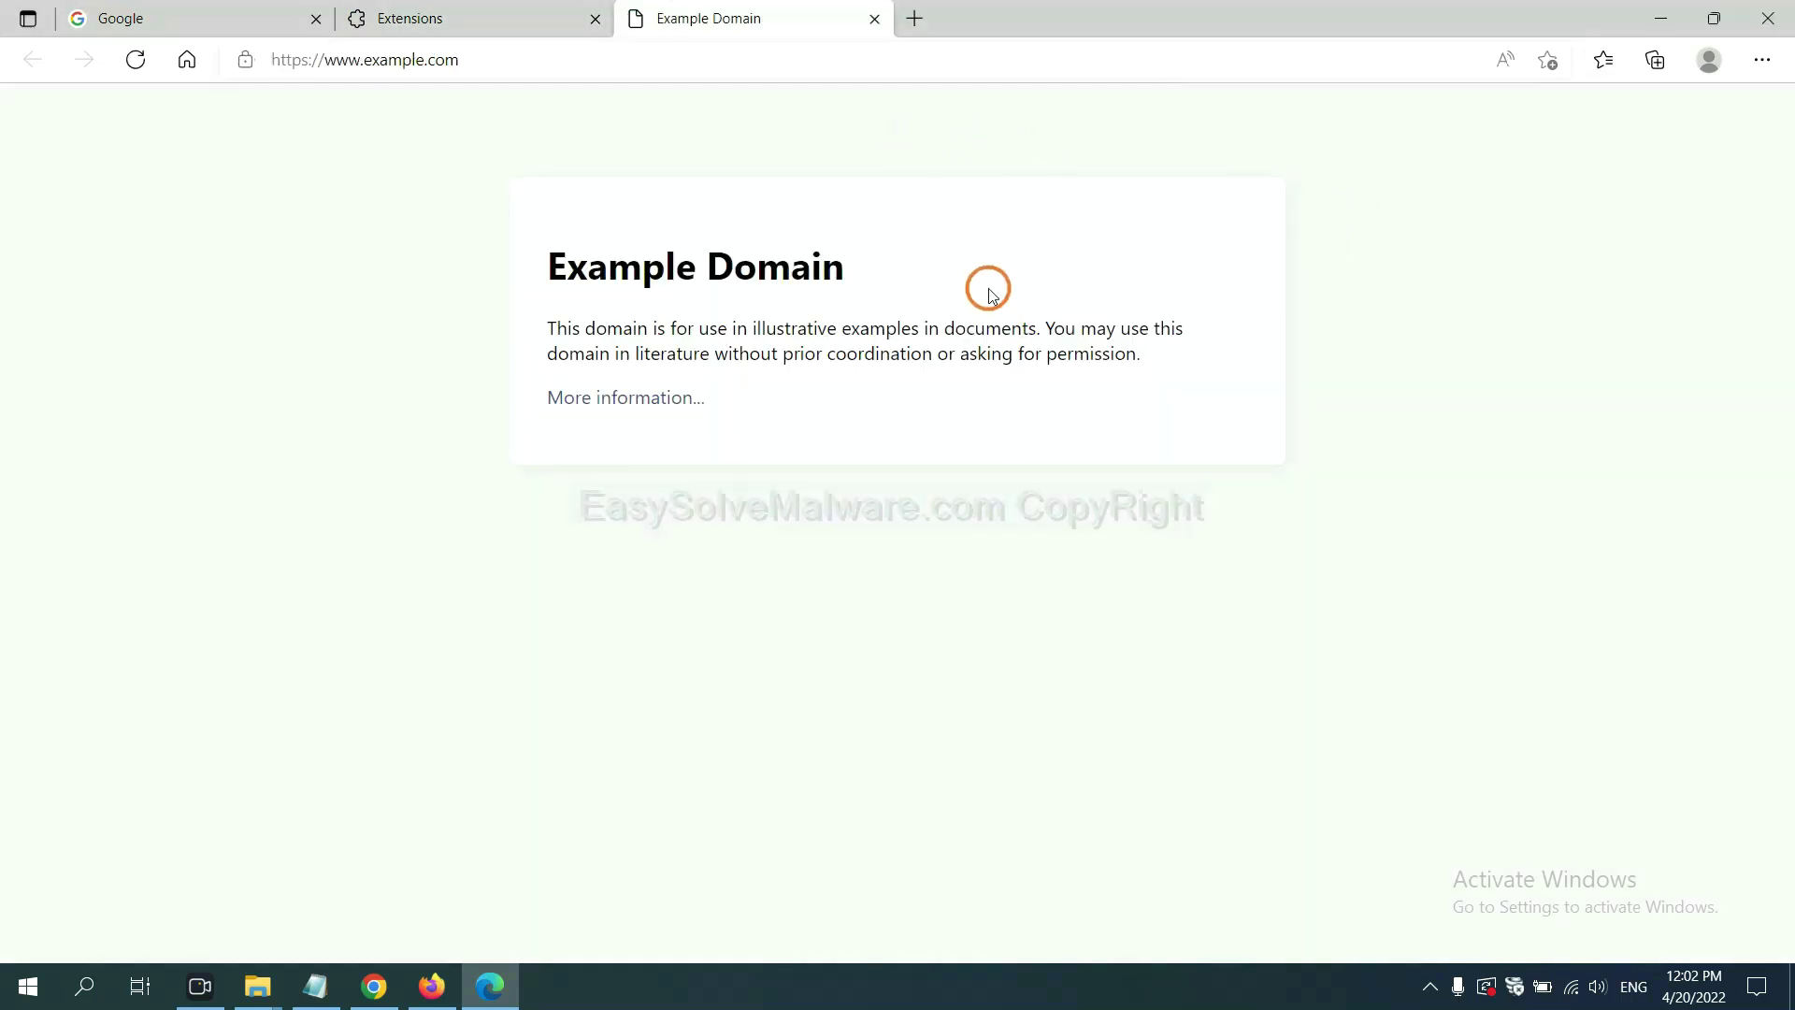
pyautogui.click(1784, 998)
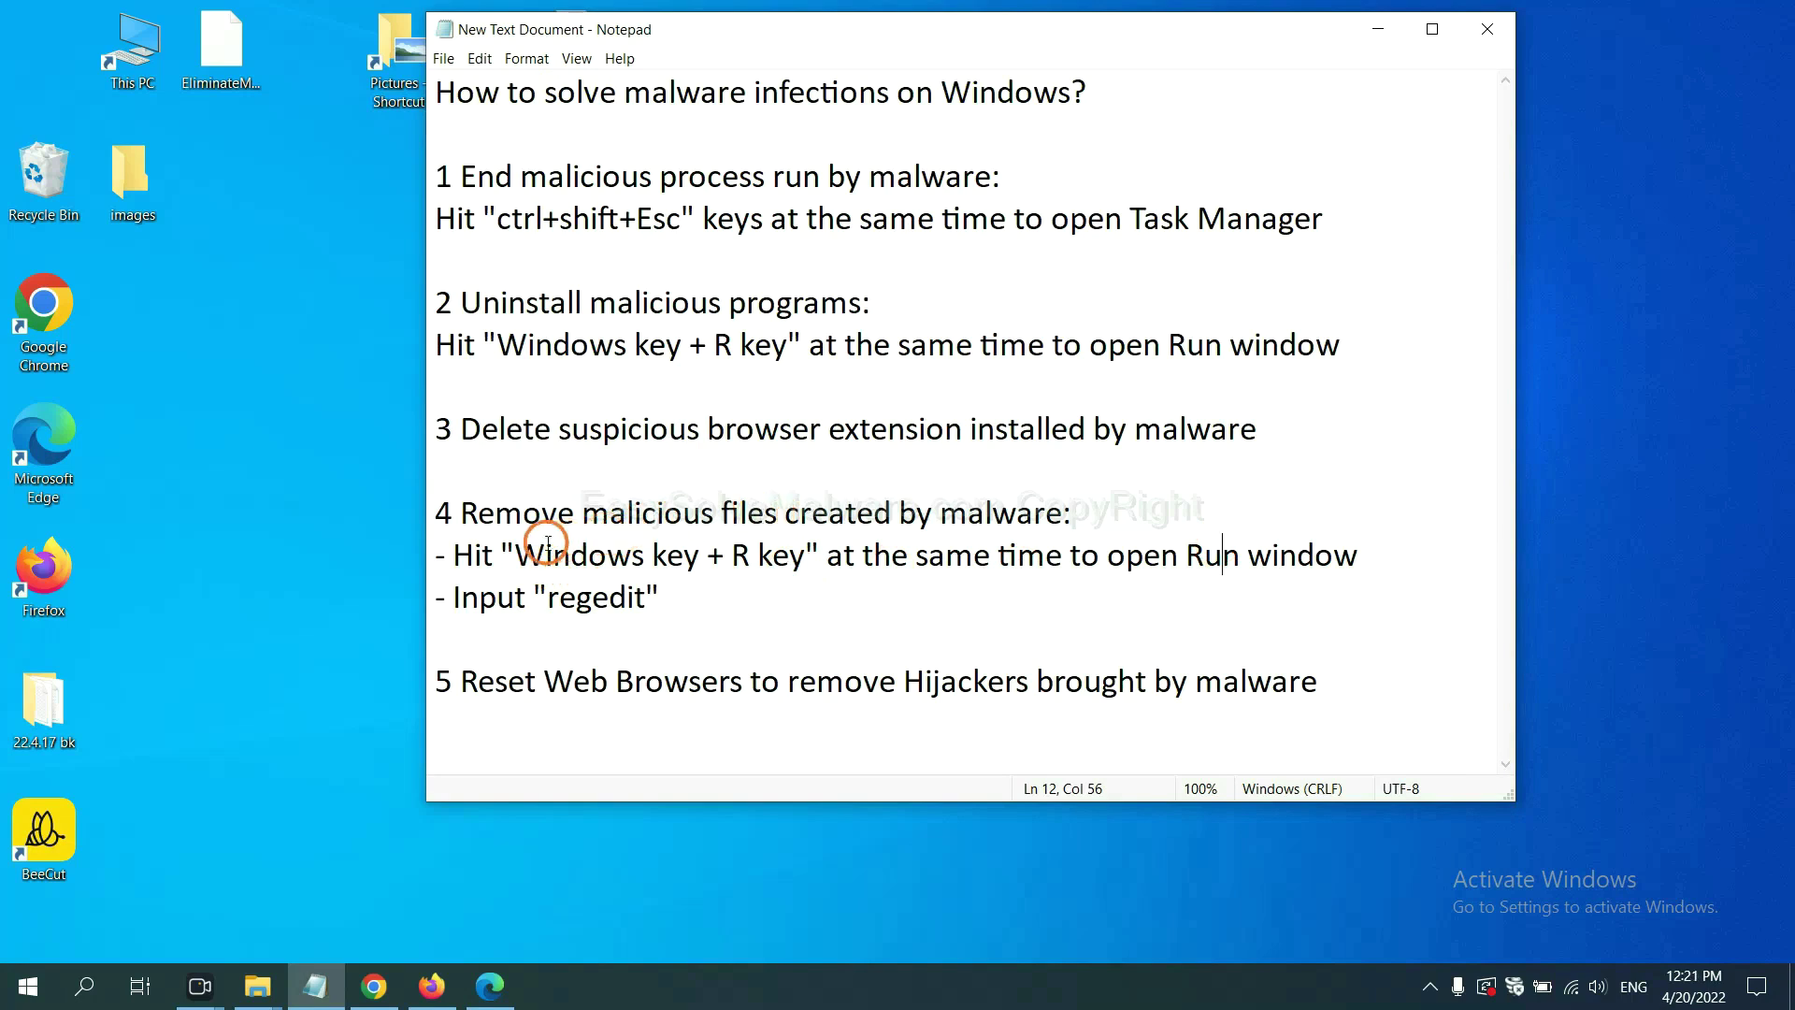
# Step: Following step 4 of the notes, run regedit from the Run dialog to launch Registry Editor
pyautogui.moveTo(456, 554); pyautogui.dragTo(1019, 581)
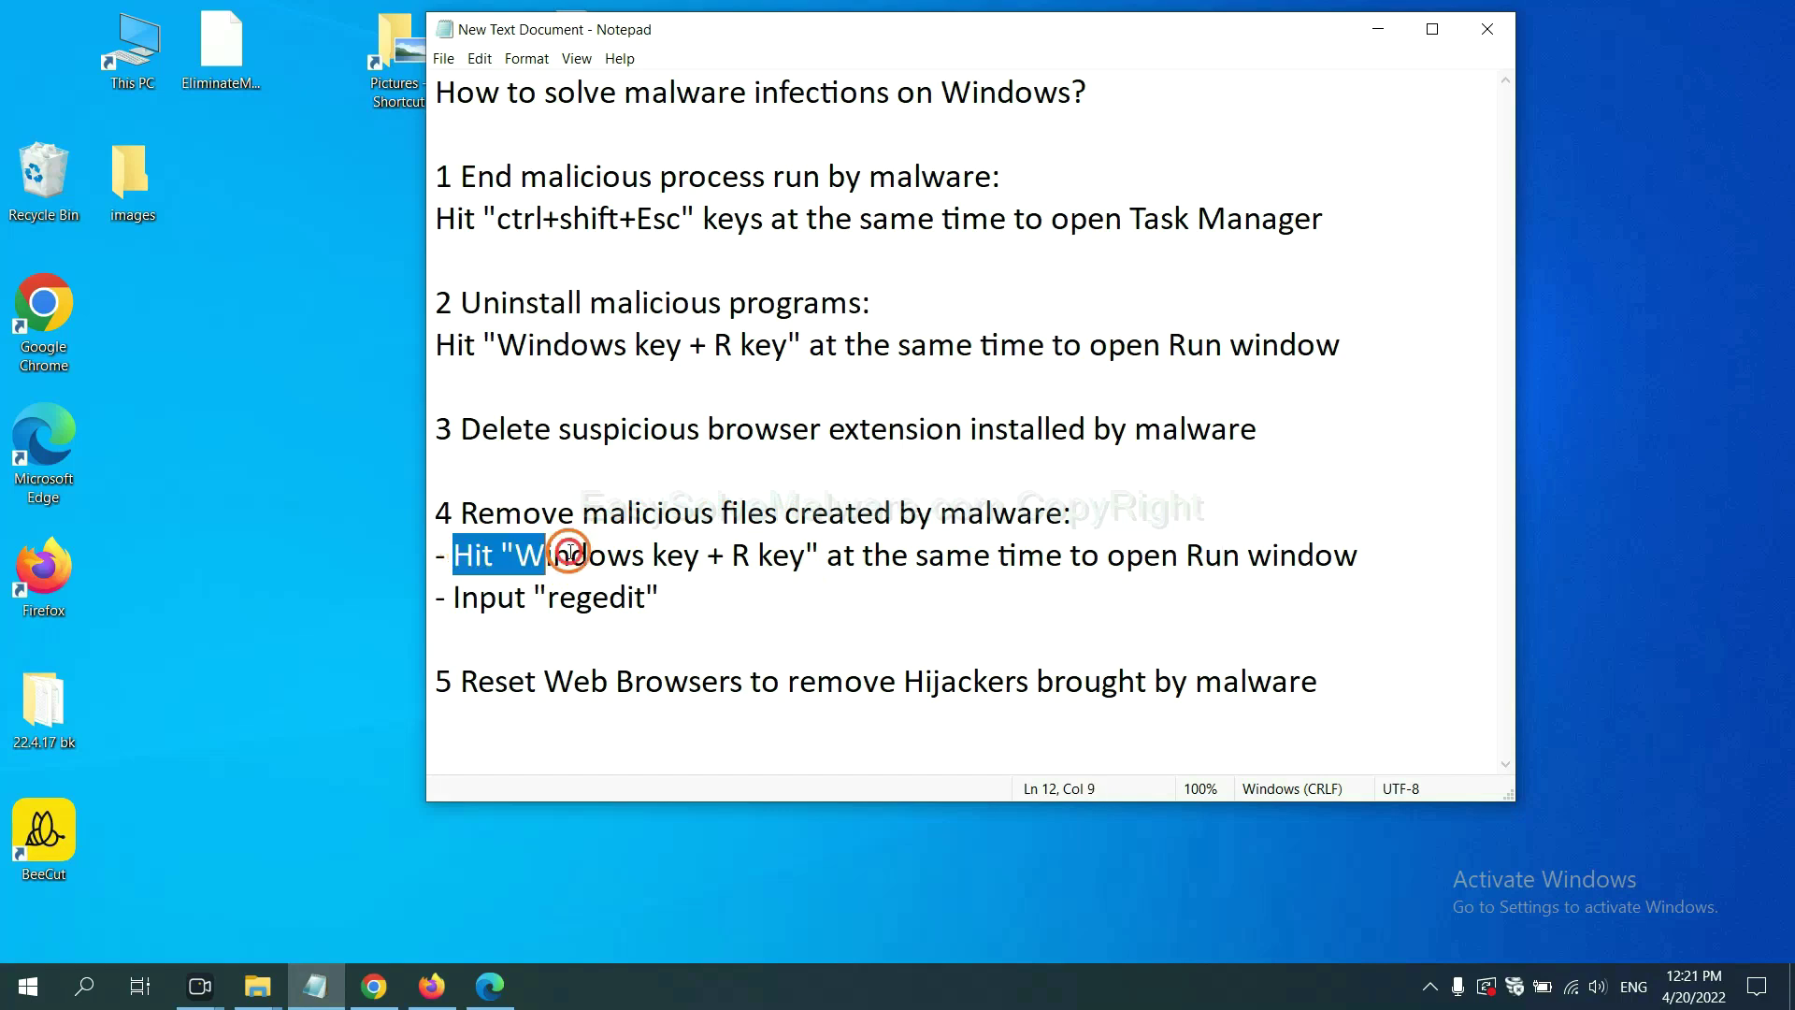
pyautogui.click(1039, 561)
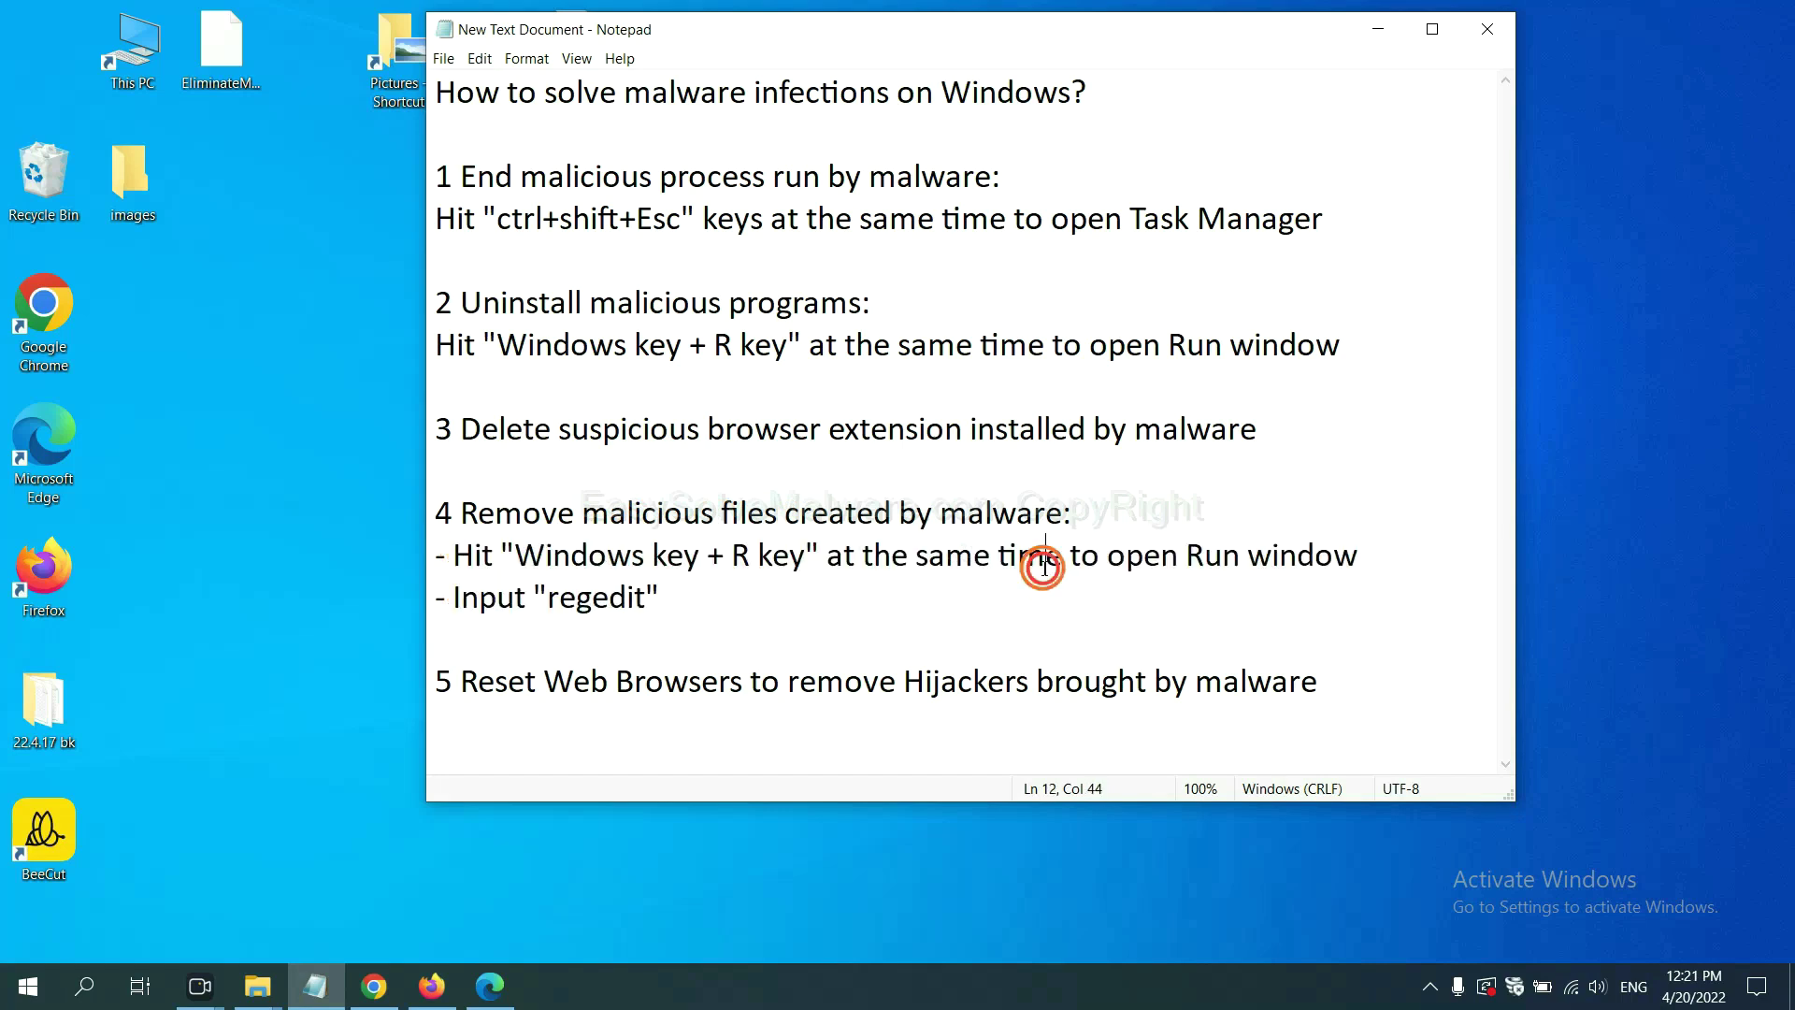
pyautogui.press('super+r')
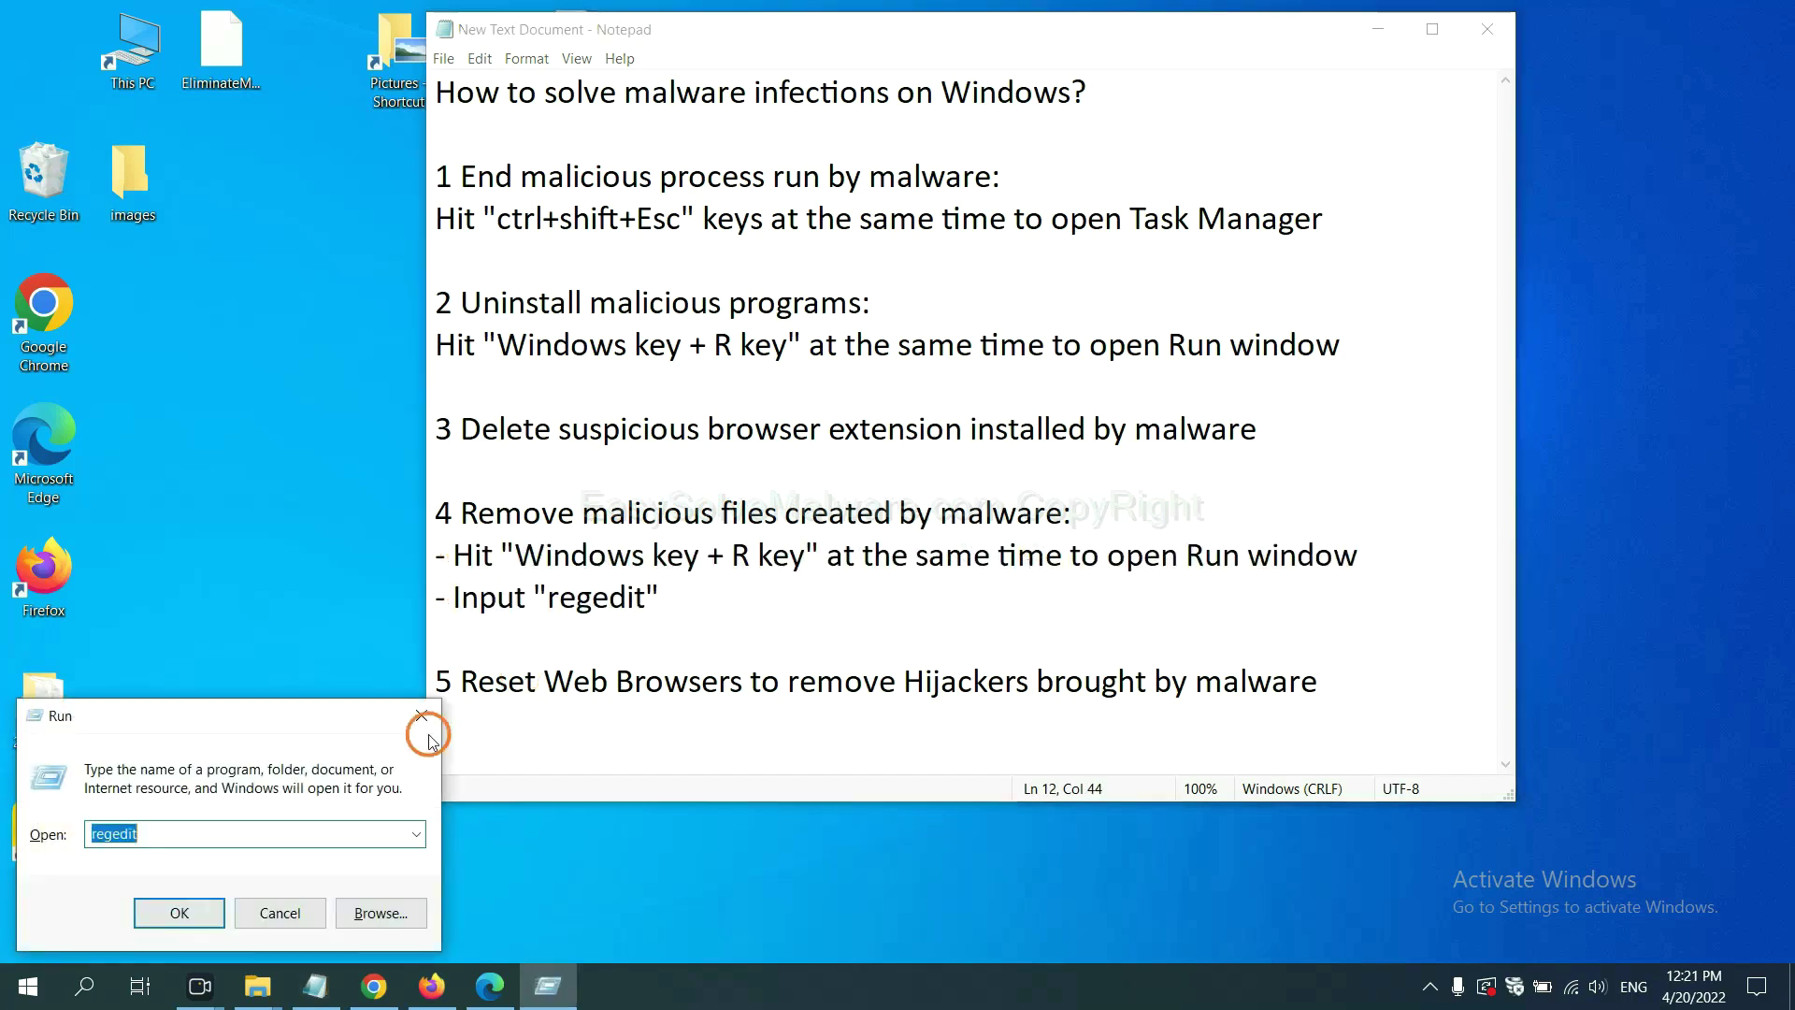
pyautogui.moveTo(328, 709); pyautogui.dragTo(1436, 370)
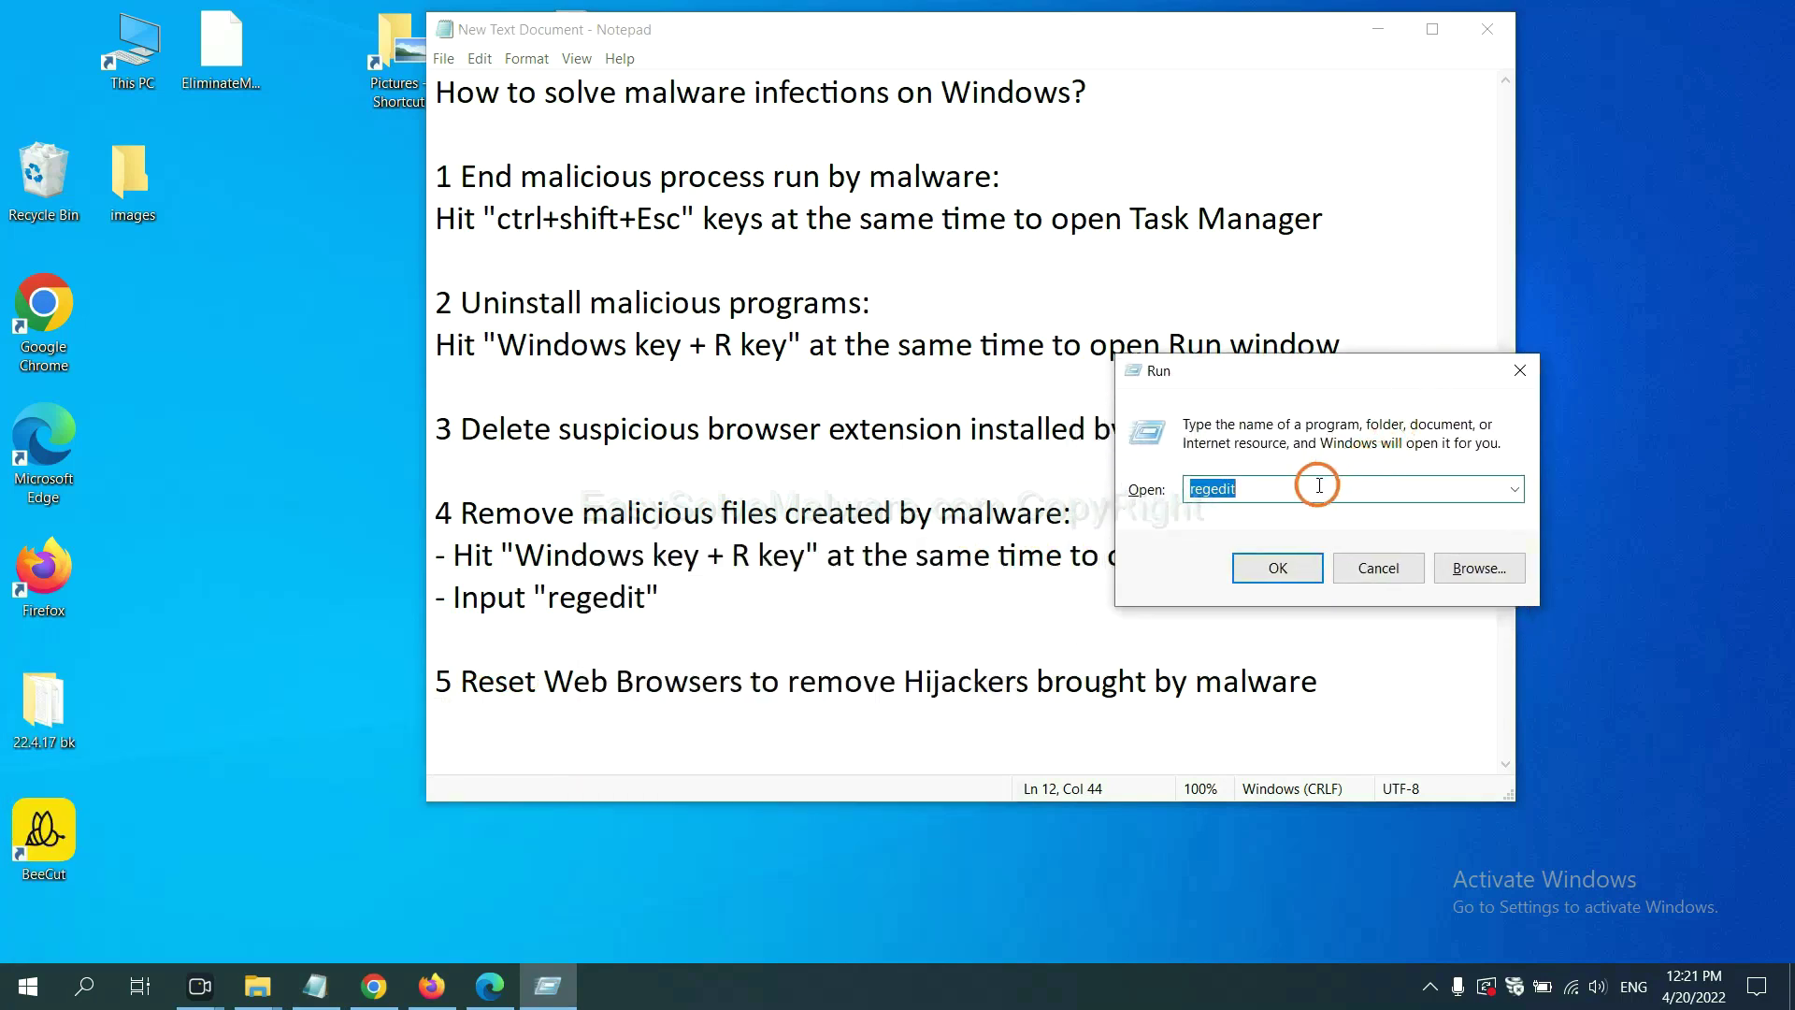
pyautogui.click(1268, 492)
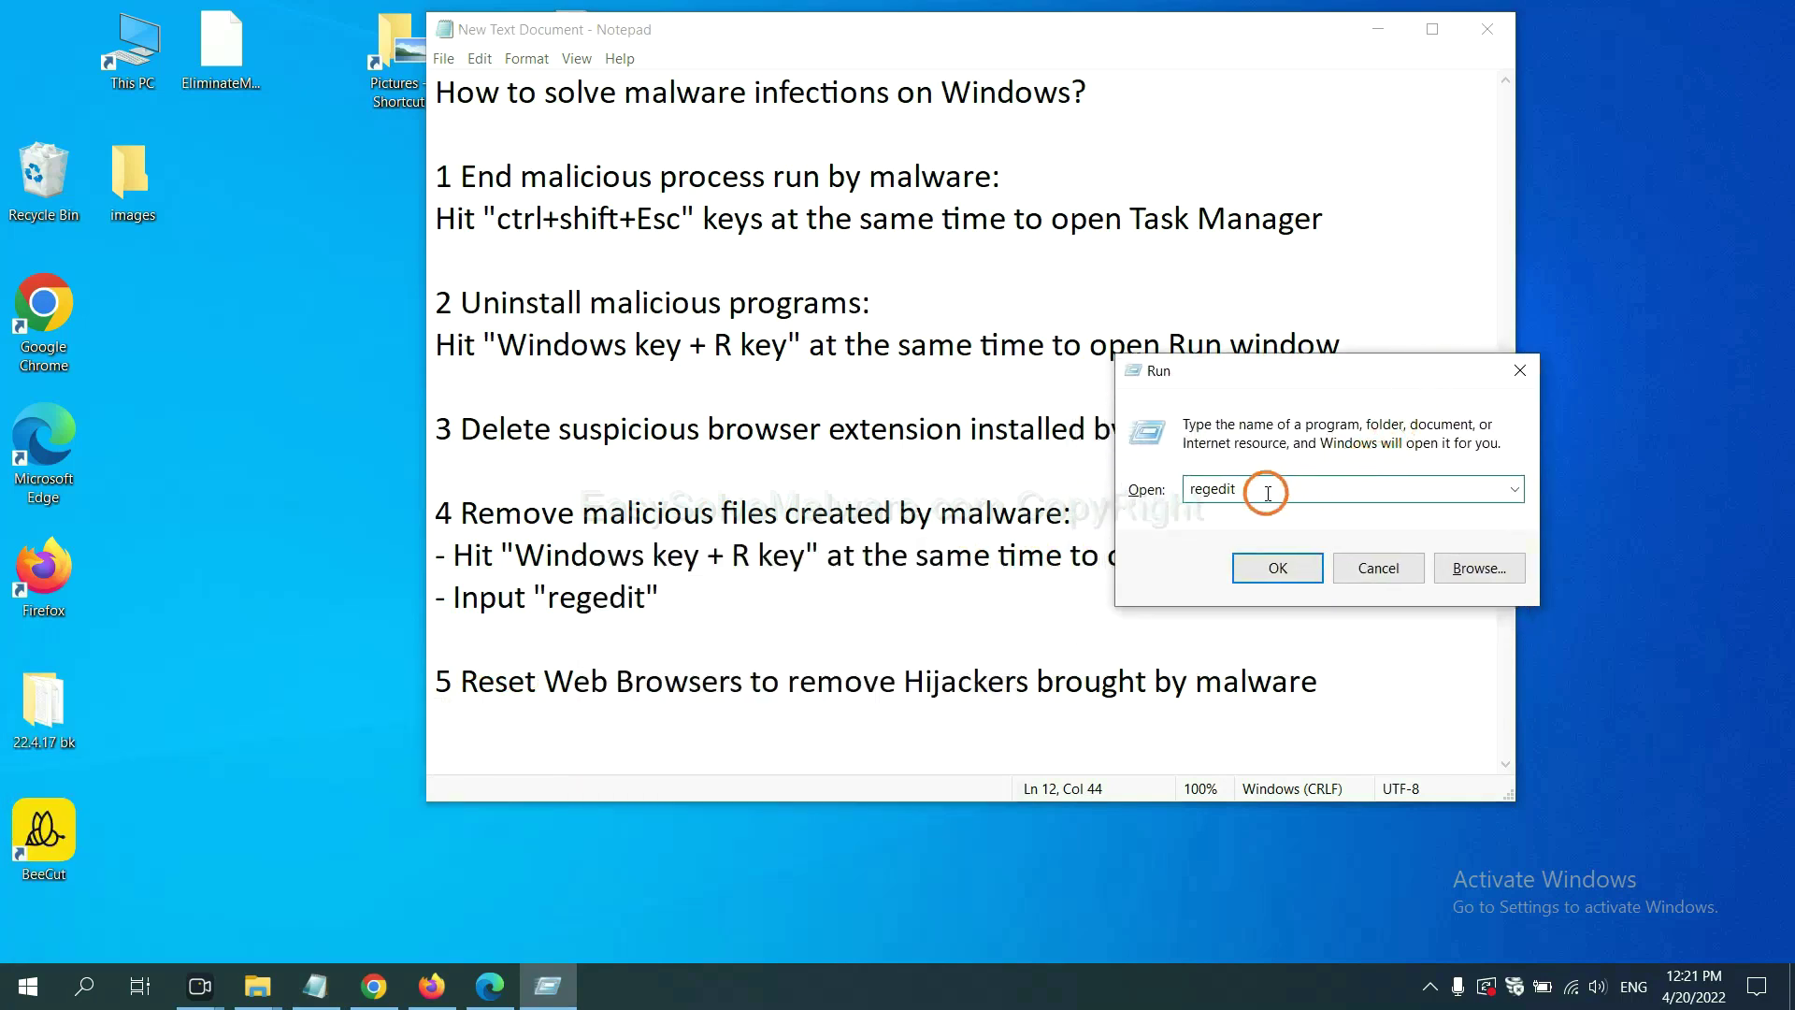
pyautogui.click(1277, 568)
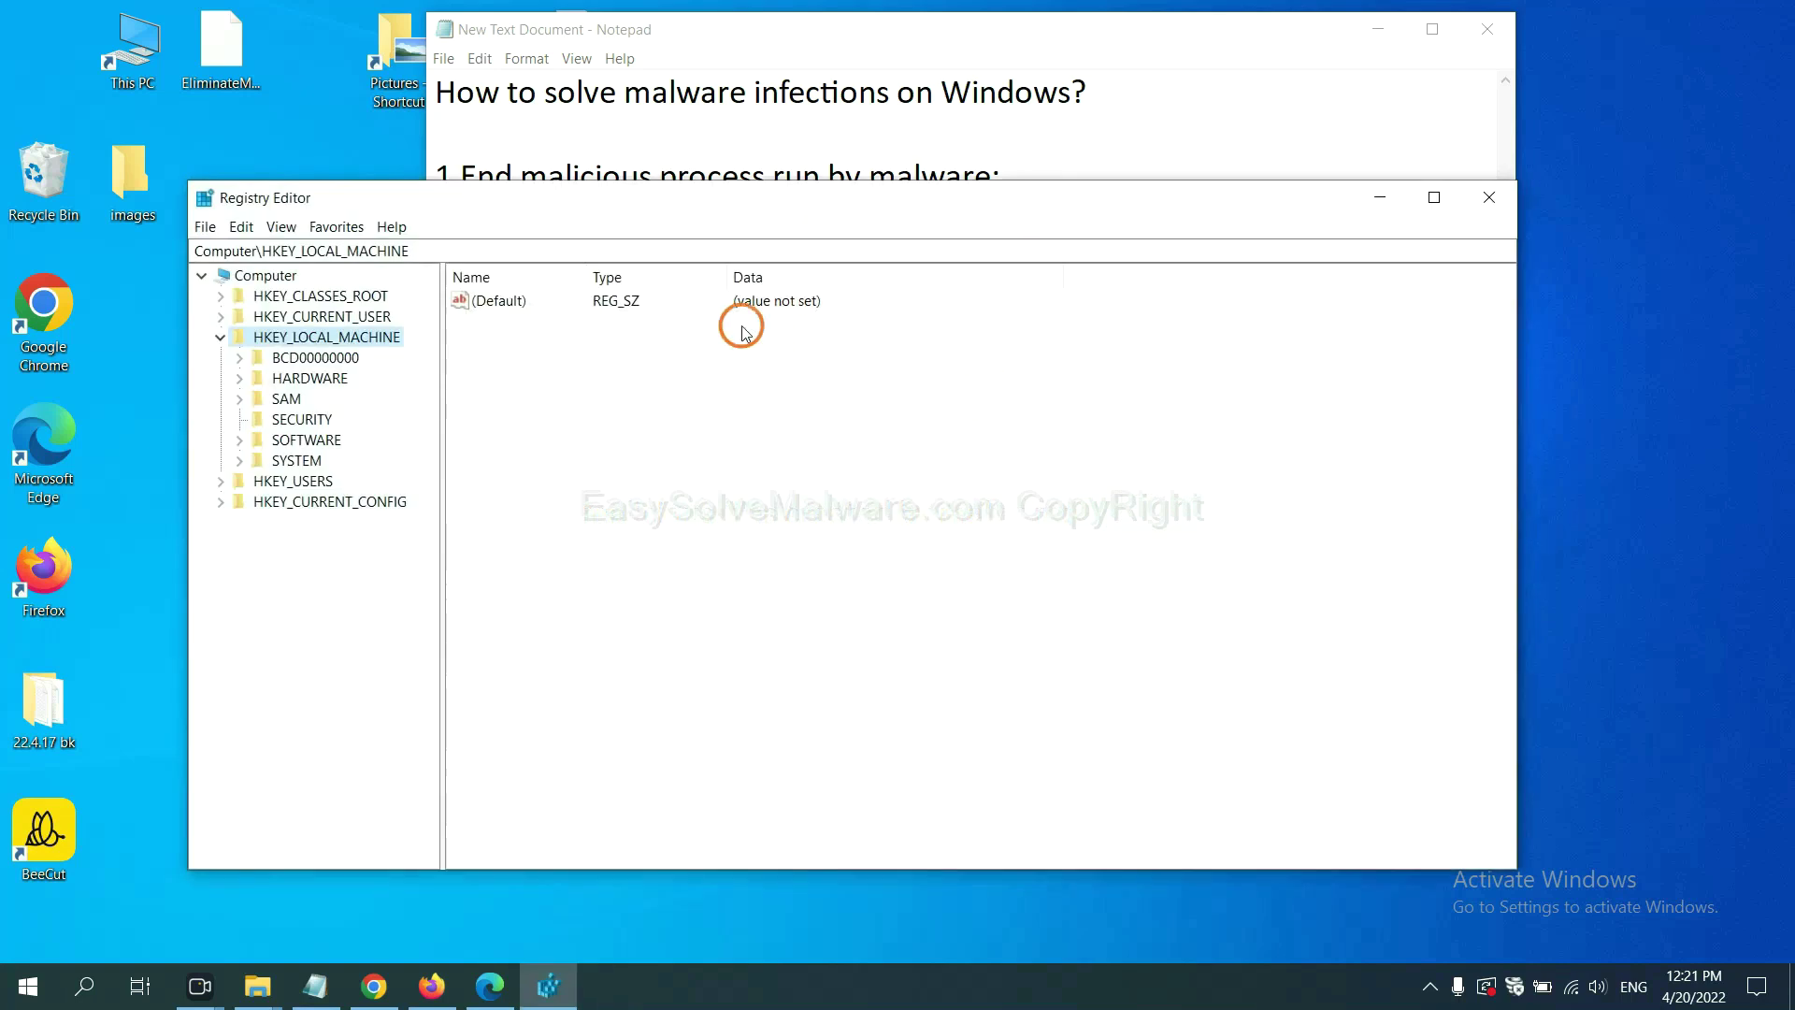
# Step: Use Edit > Find to search the registry for the malware name 'beecut'
pyautogui.click(249, 228)
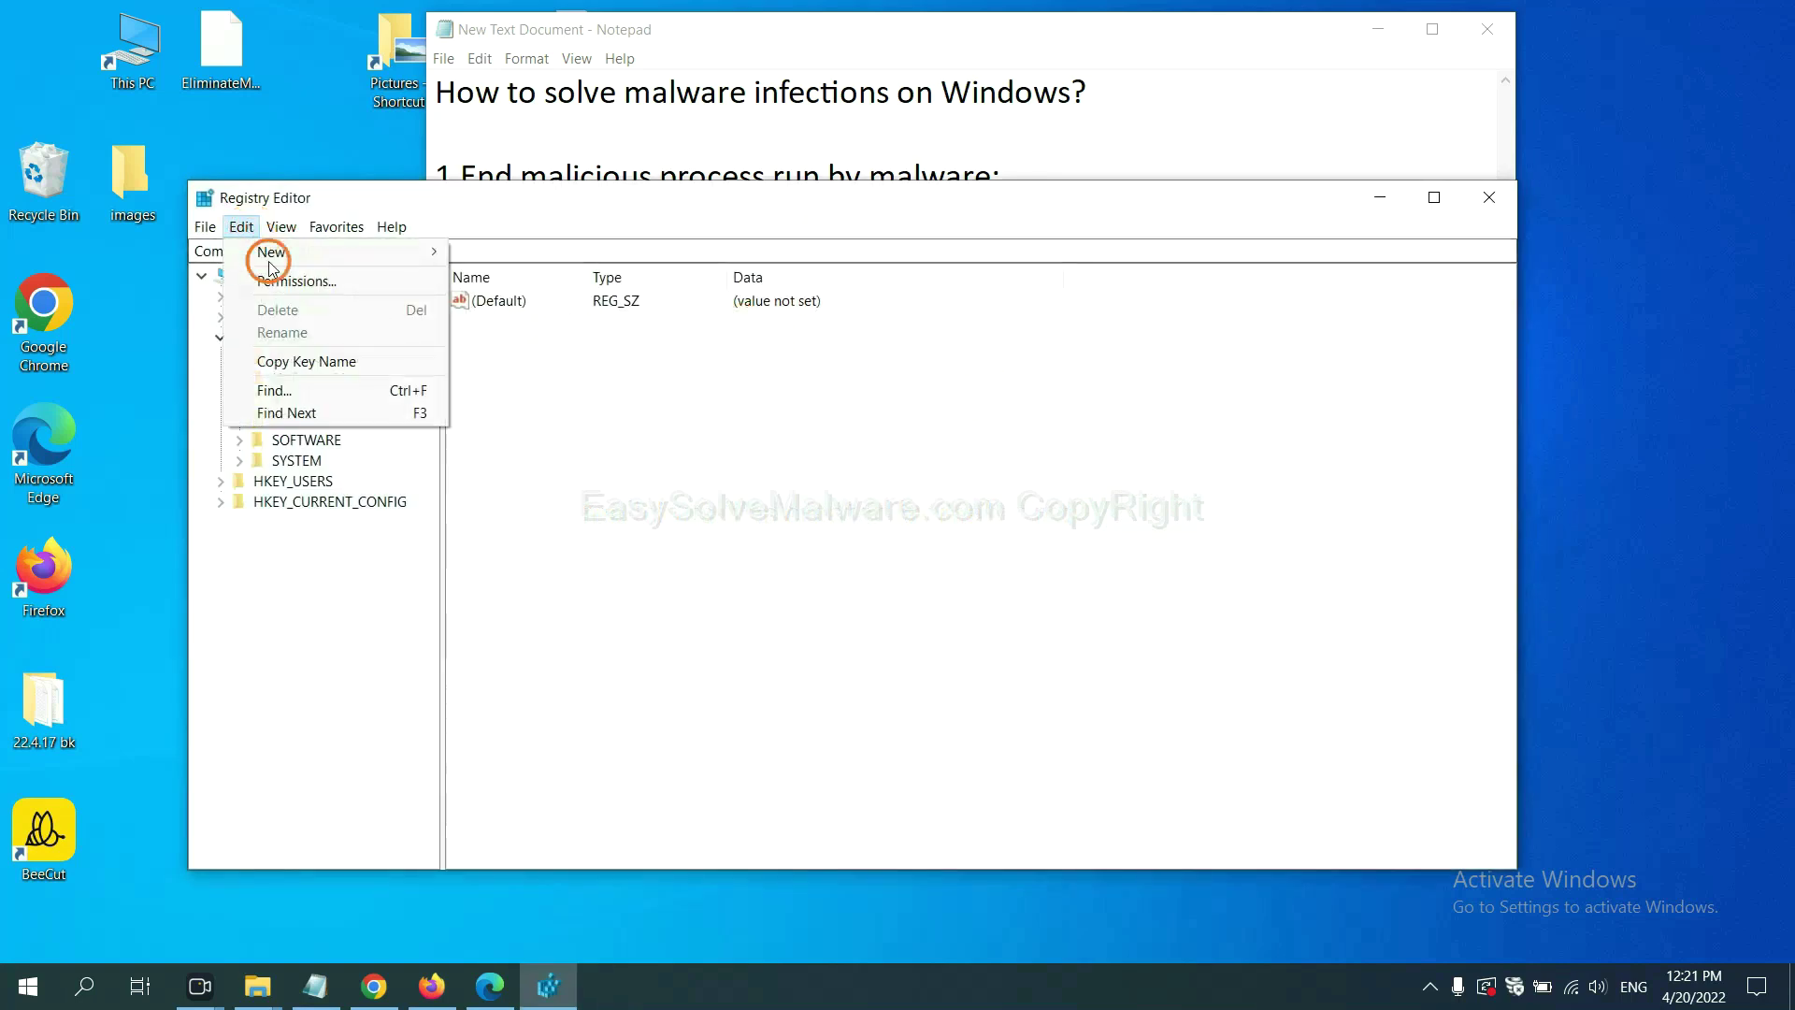
pyautogui.click(318, 392)
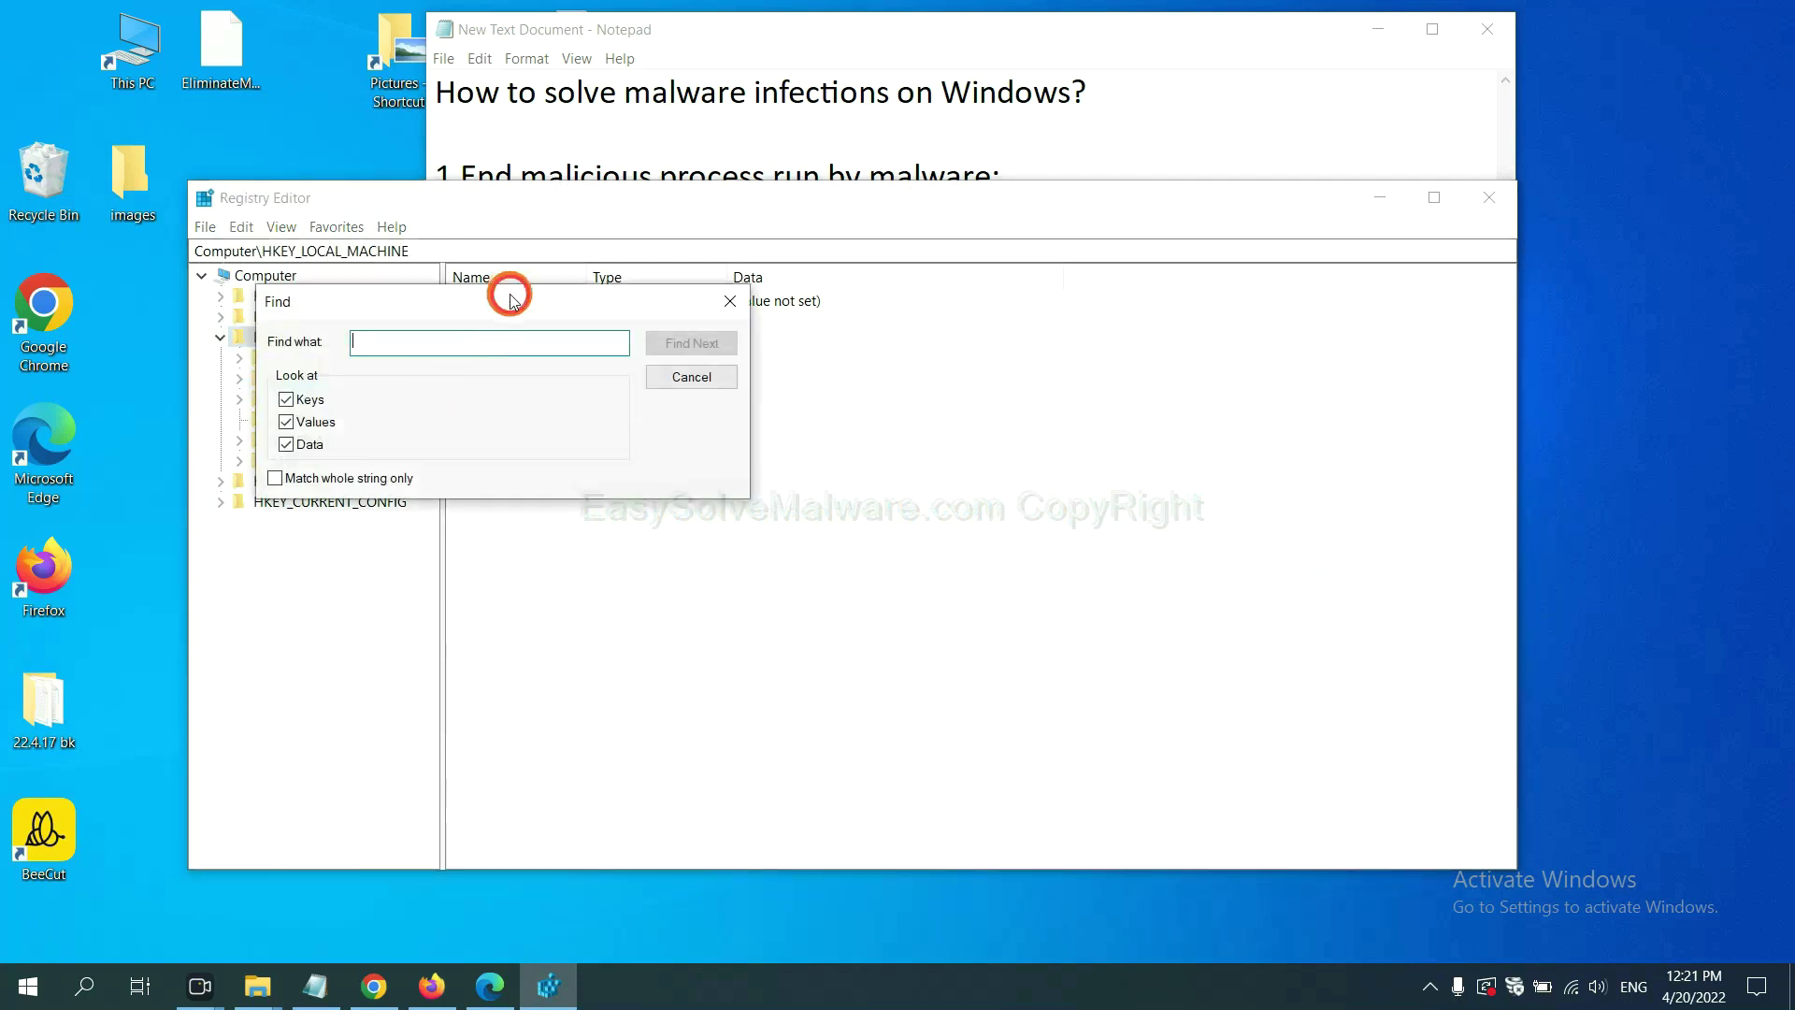
pyautogui.moveTo(513, 299); pyautogui.dragTo(687, 341)
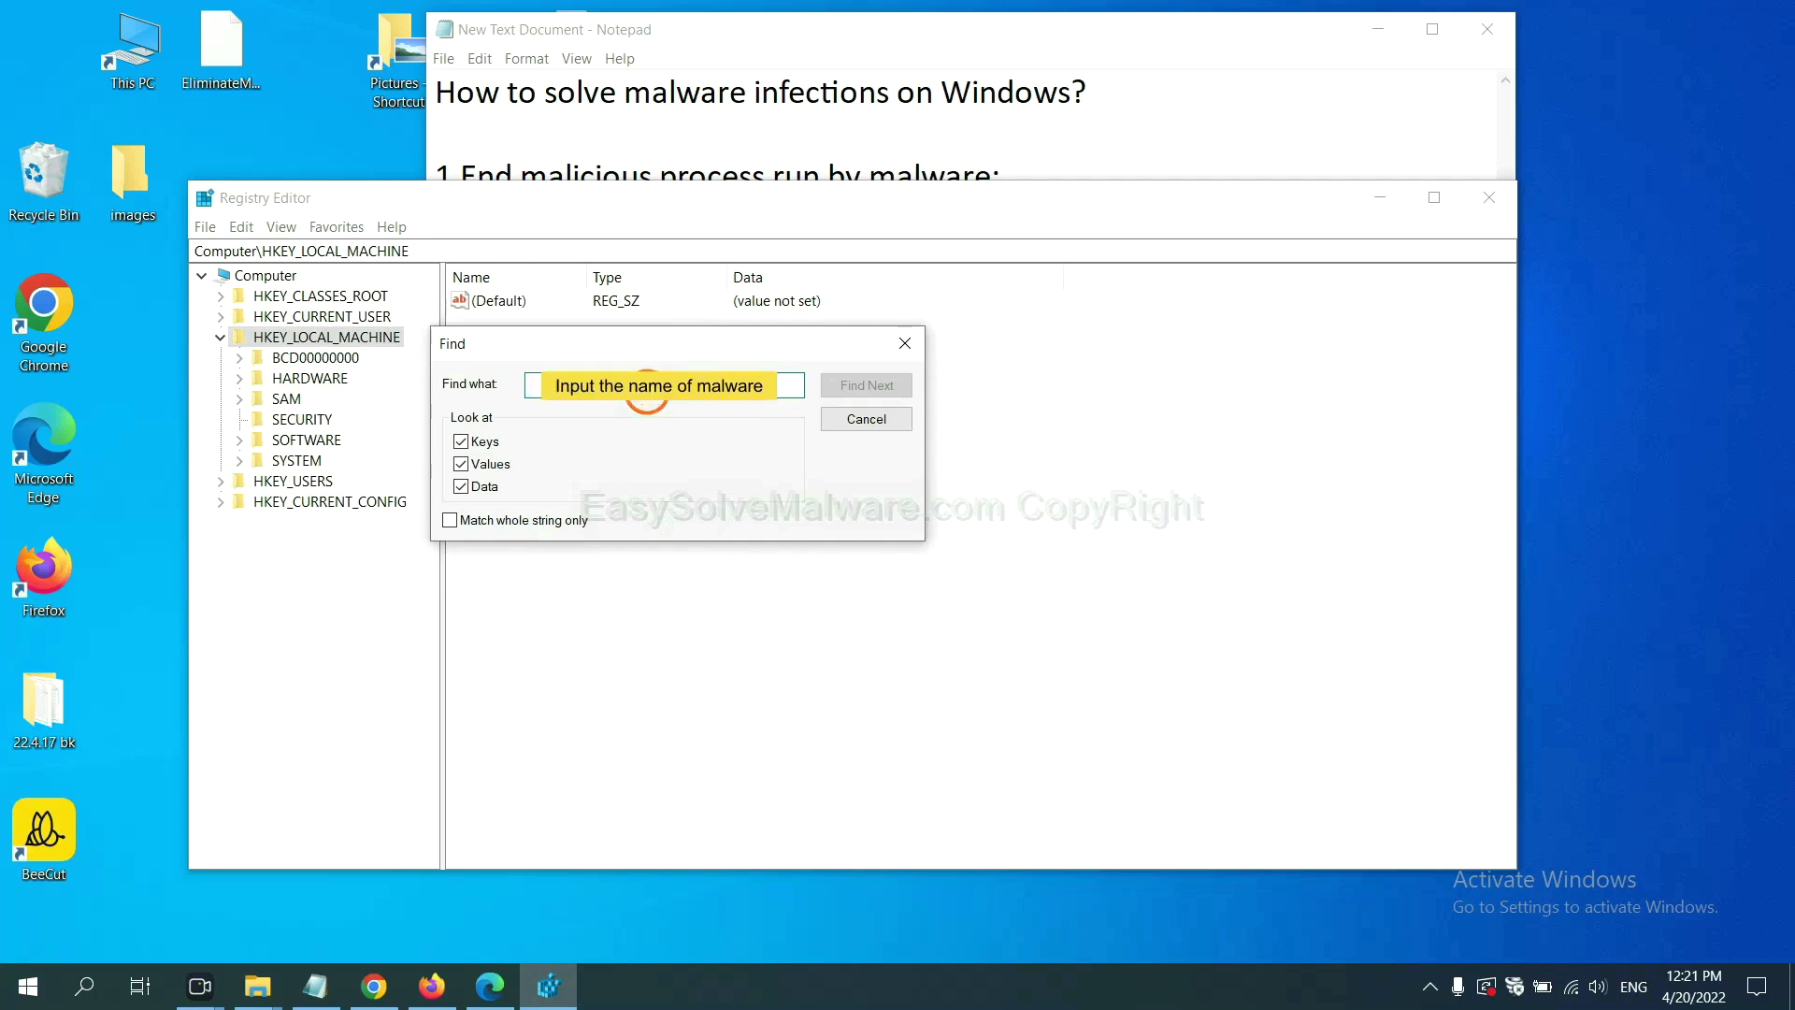
pyautogui.write('be')
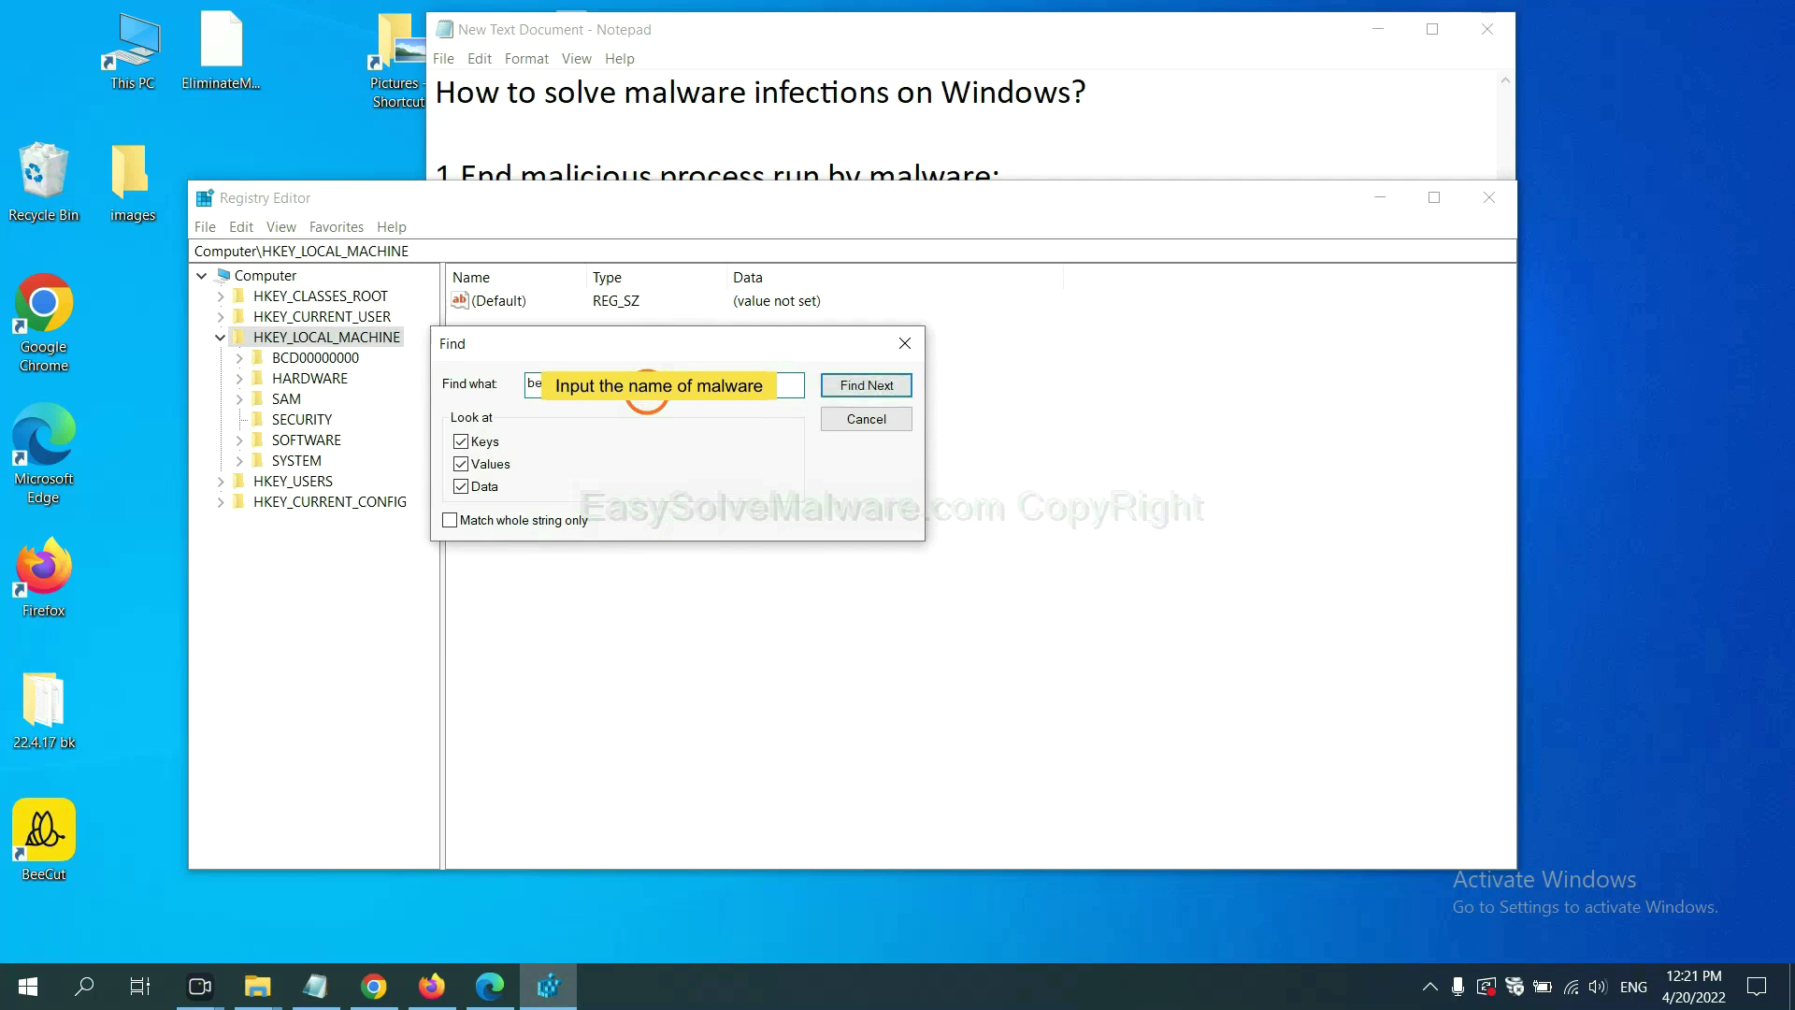
pyautogui.click(866, 385)
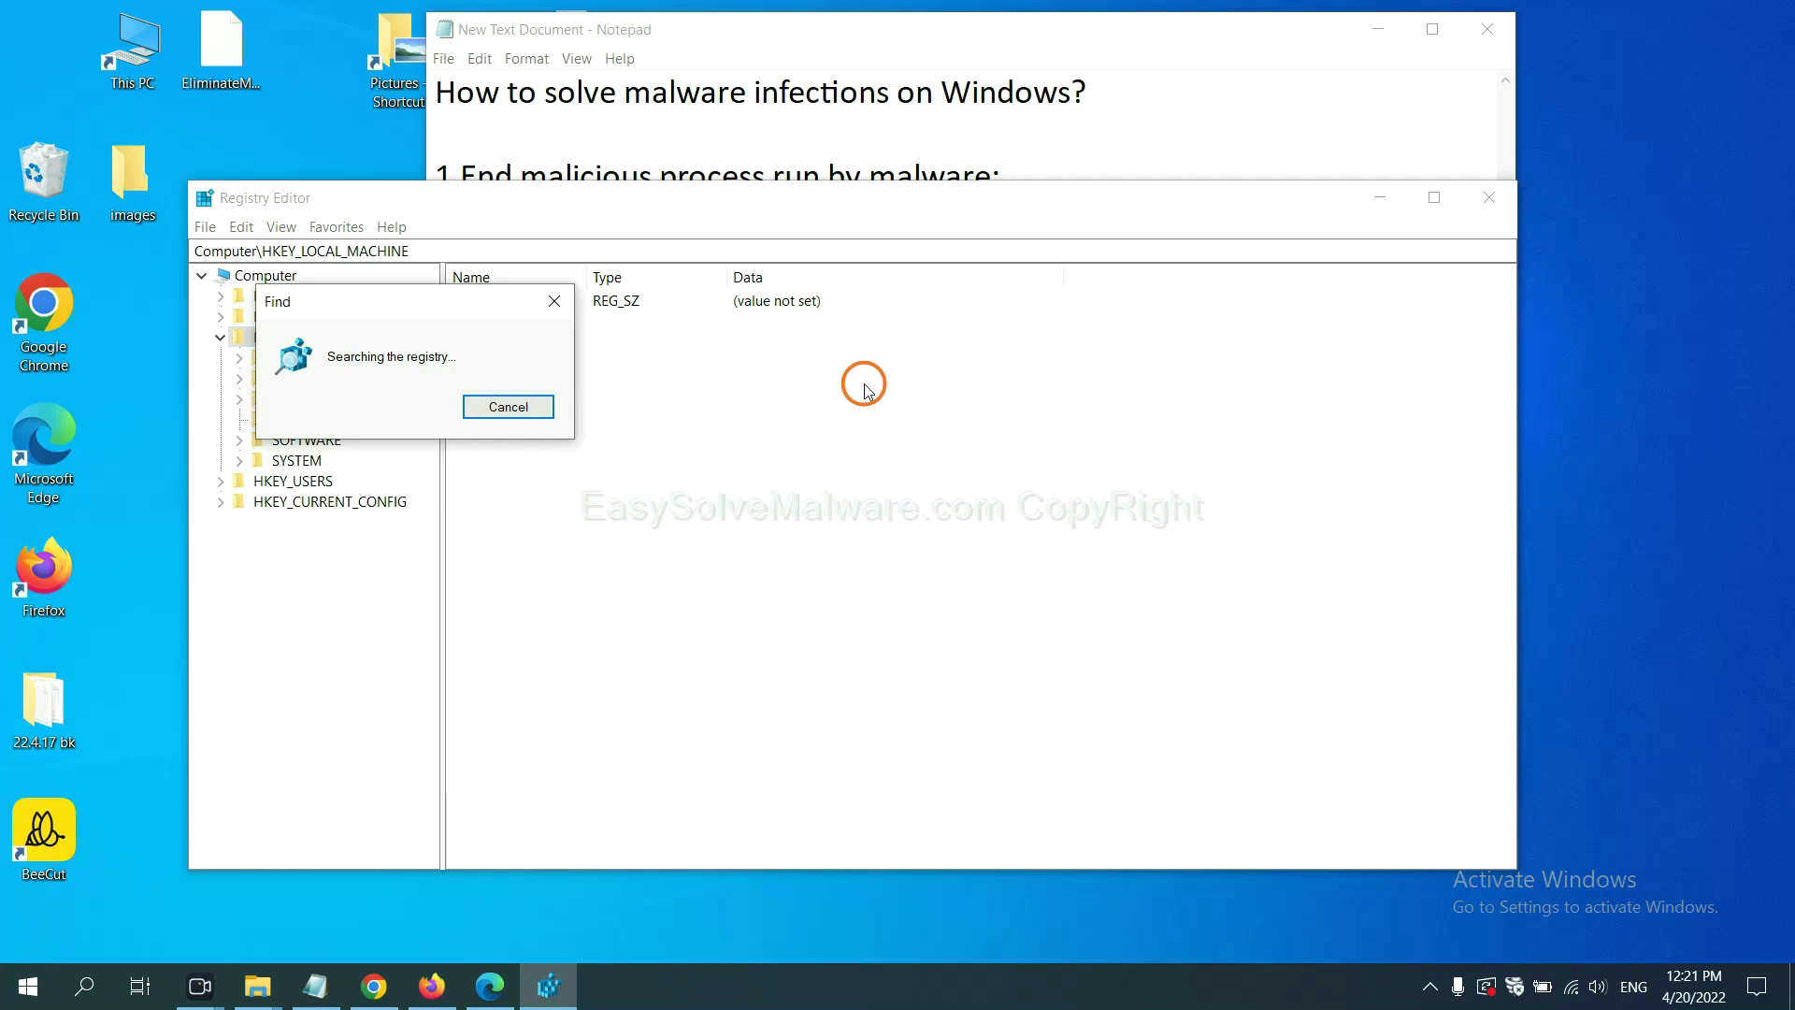
pyautogui.moveTo(440, 288); pyautogui.dragTo(714, 288)
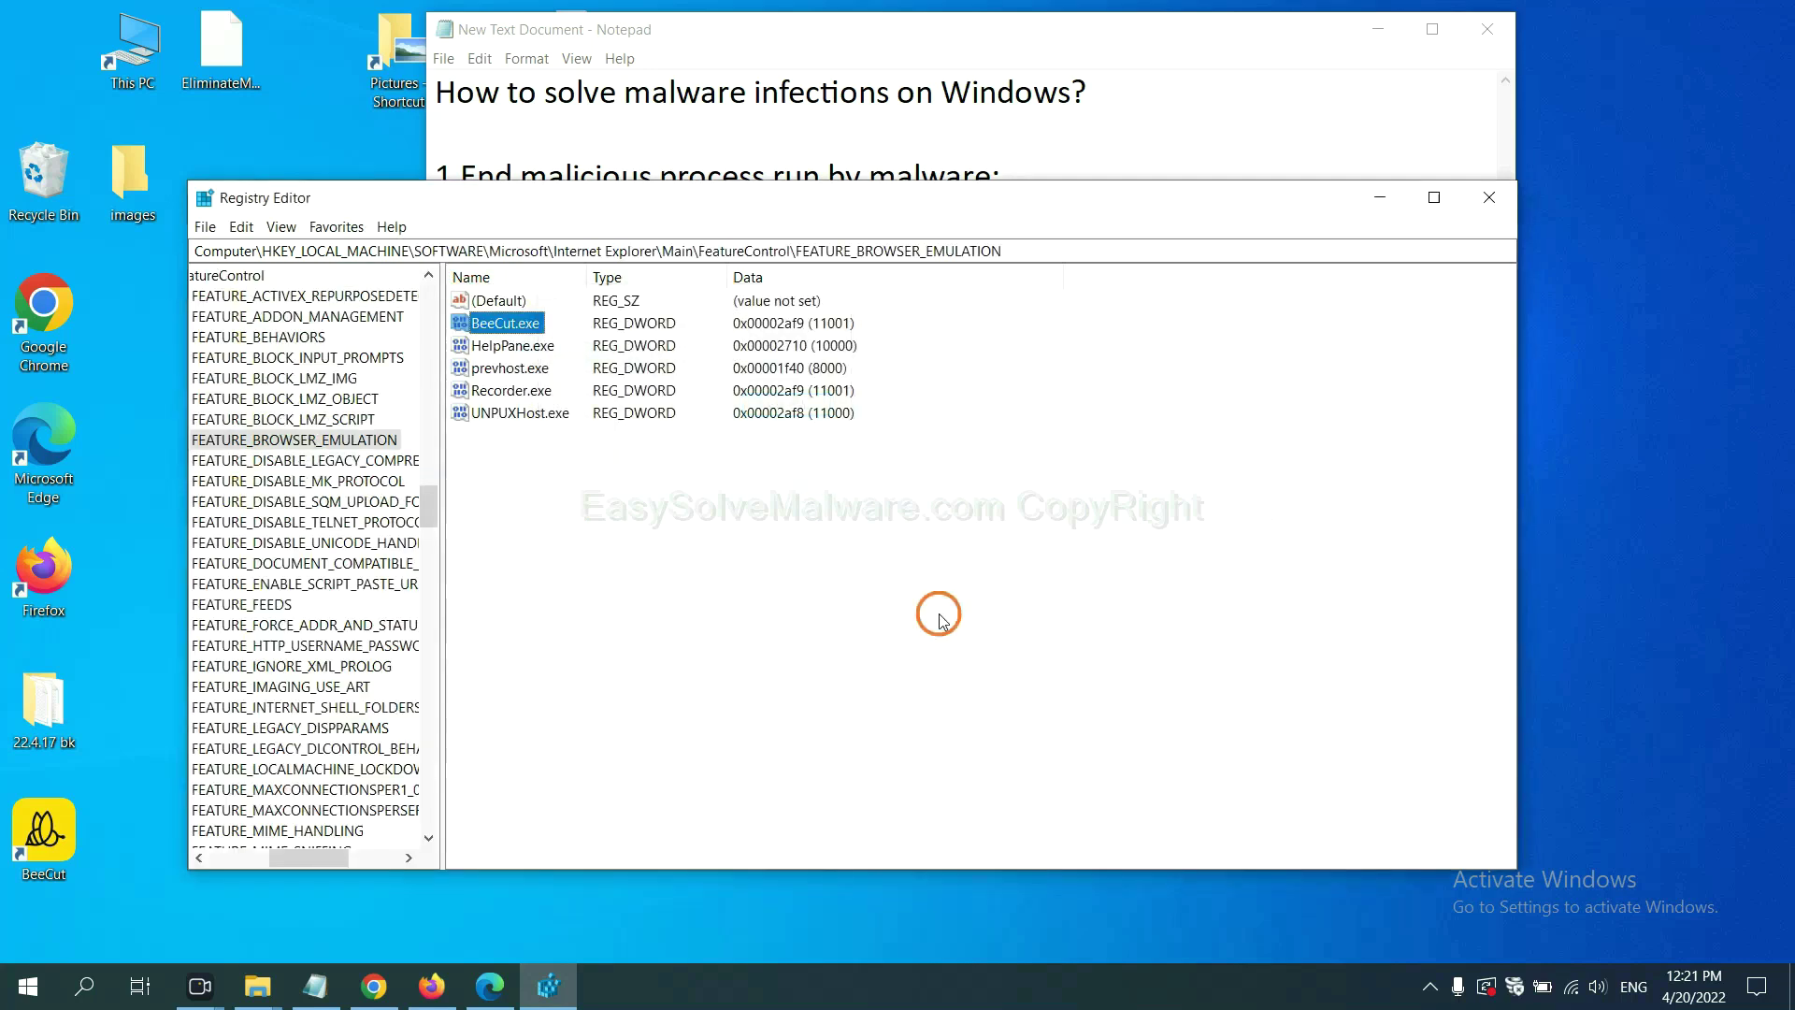
pyautogui.moveTo(298, 859); pyautogui.dragTo(285, 853)
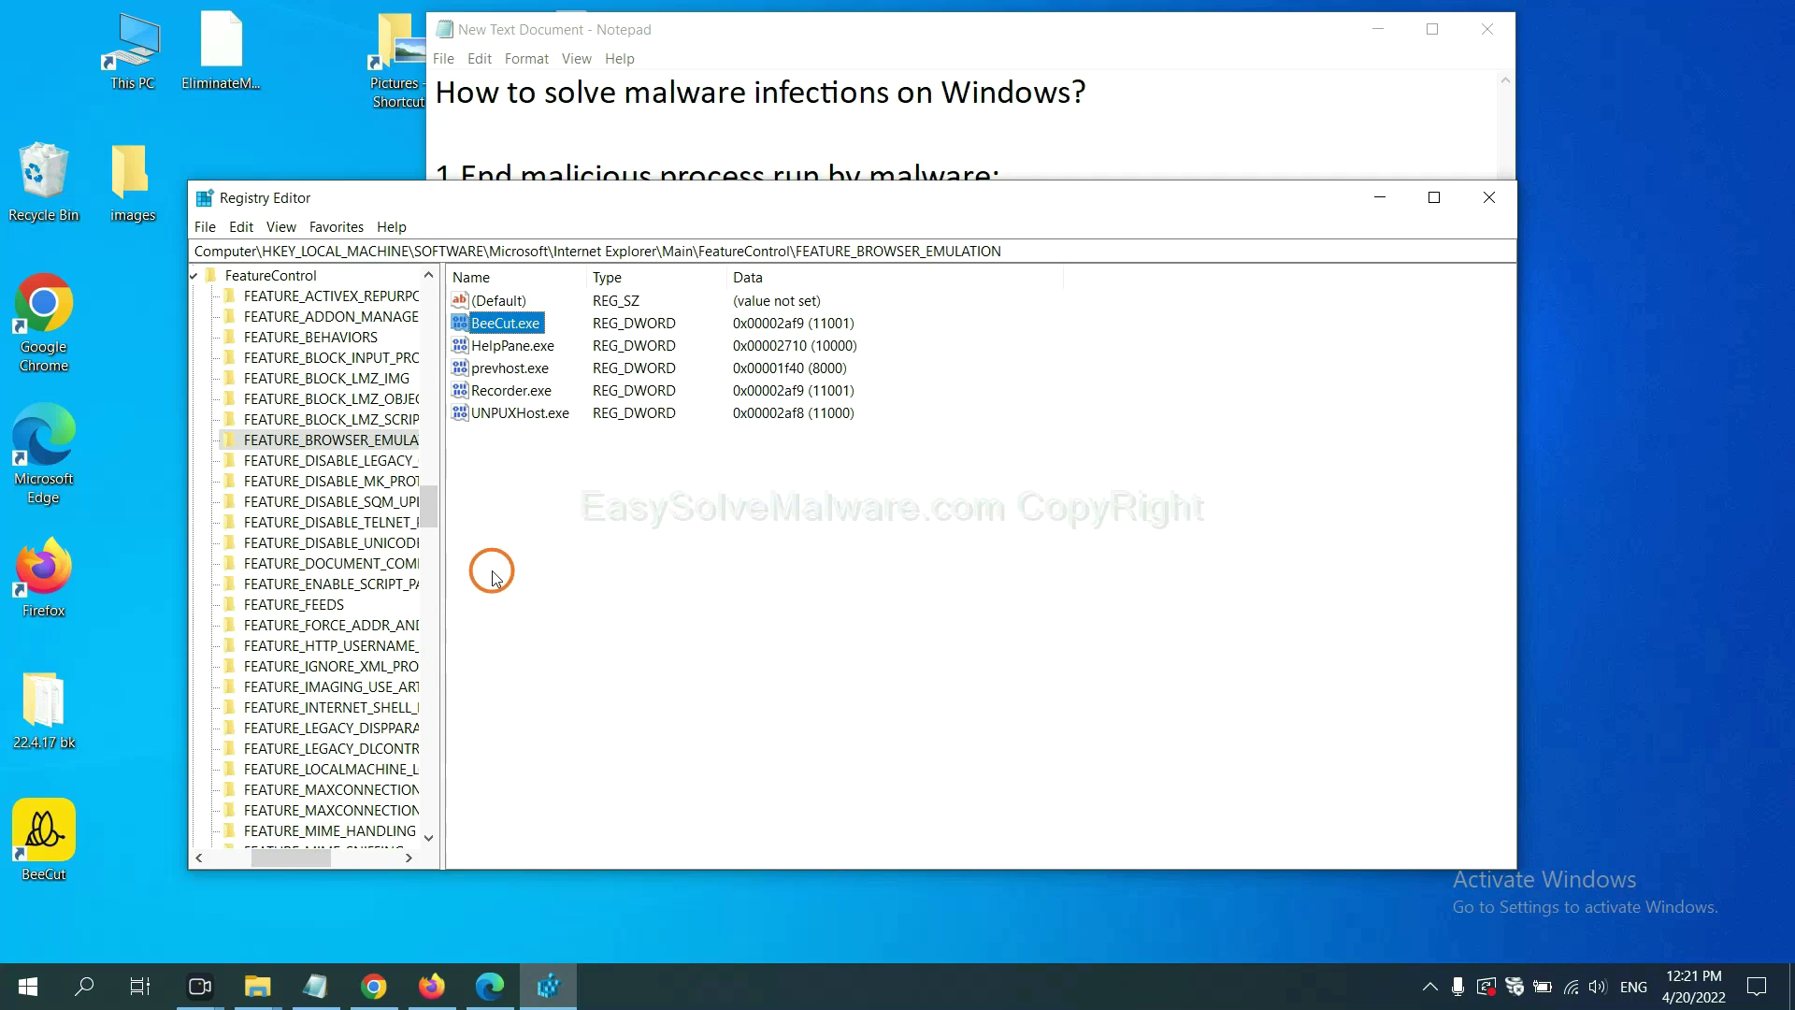
pyautogui.rightClick(365, 444)
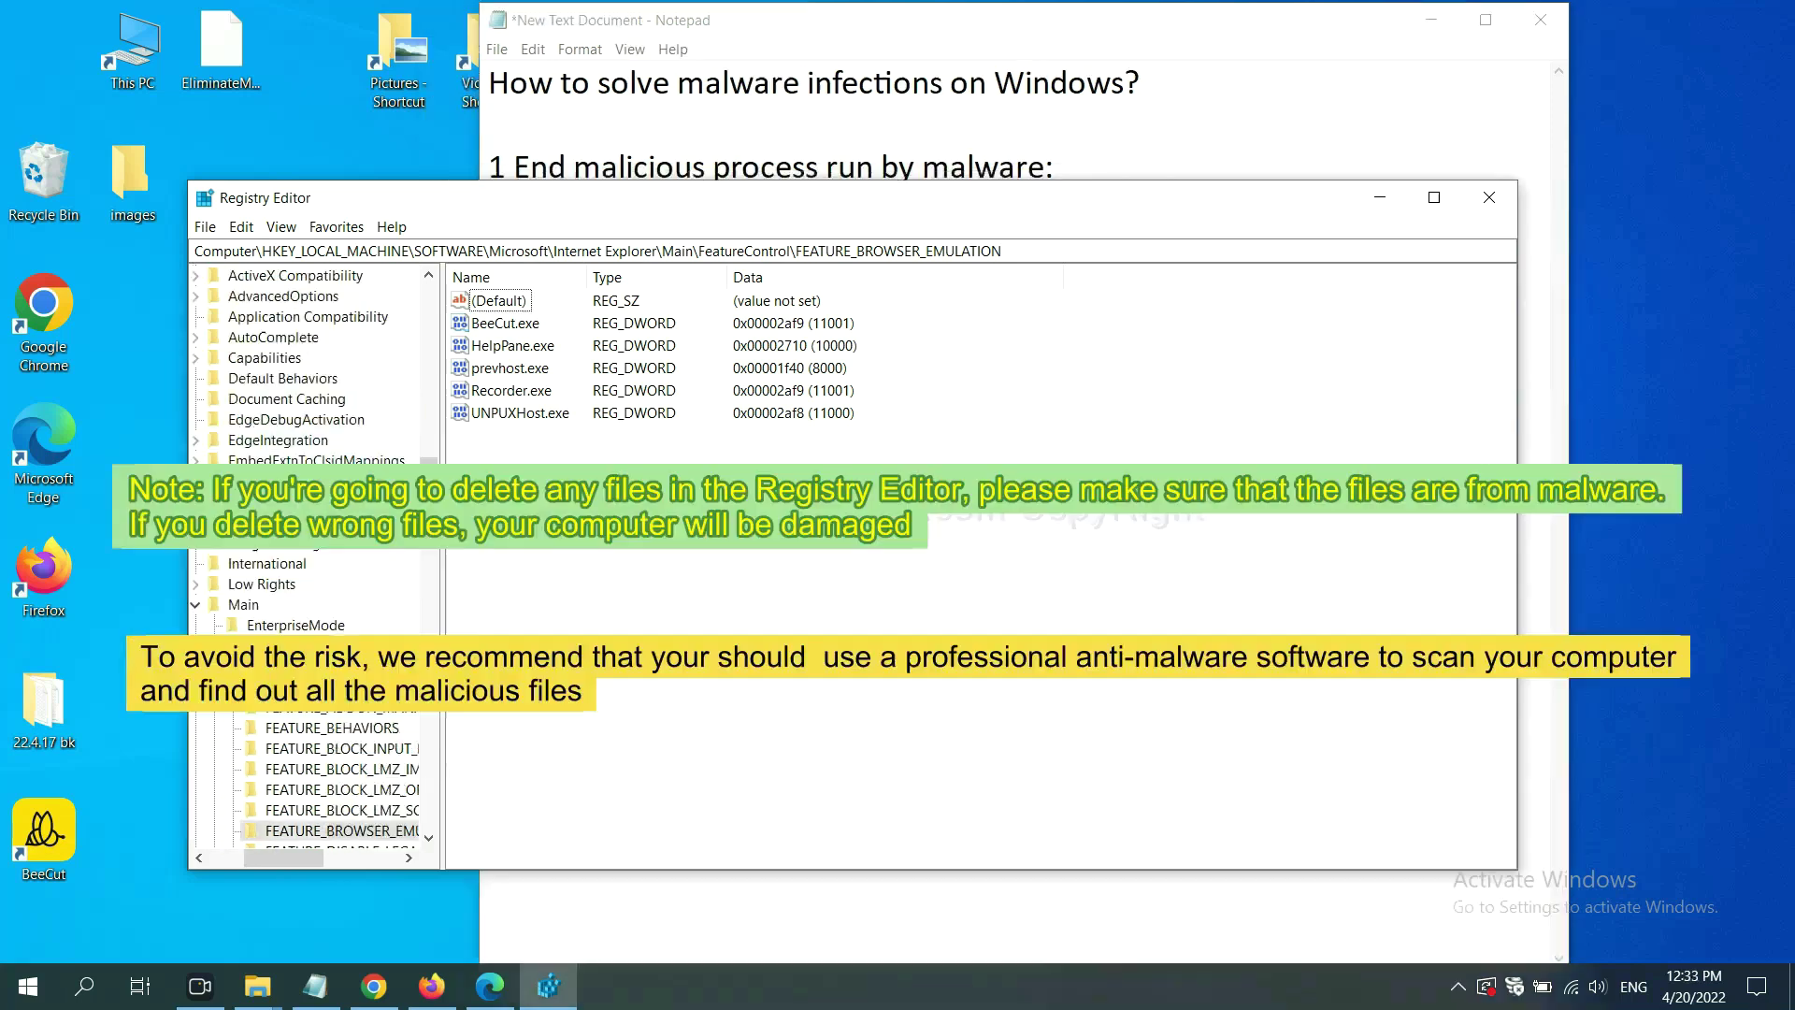
pyautogui.click(855, 566)
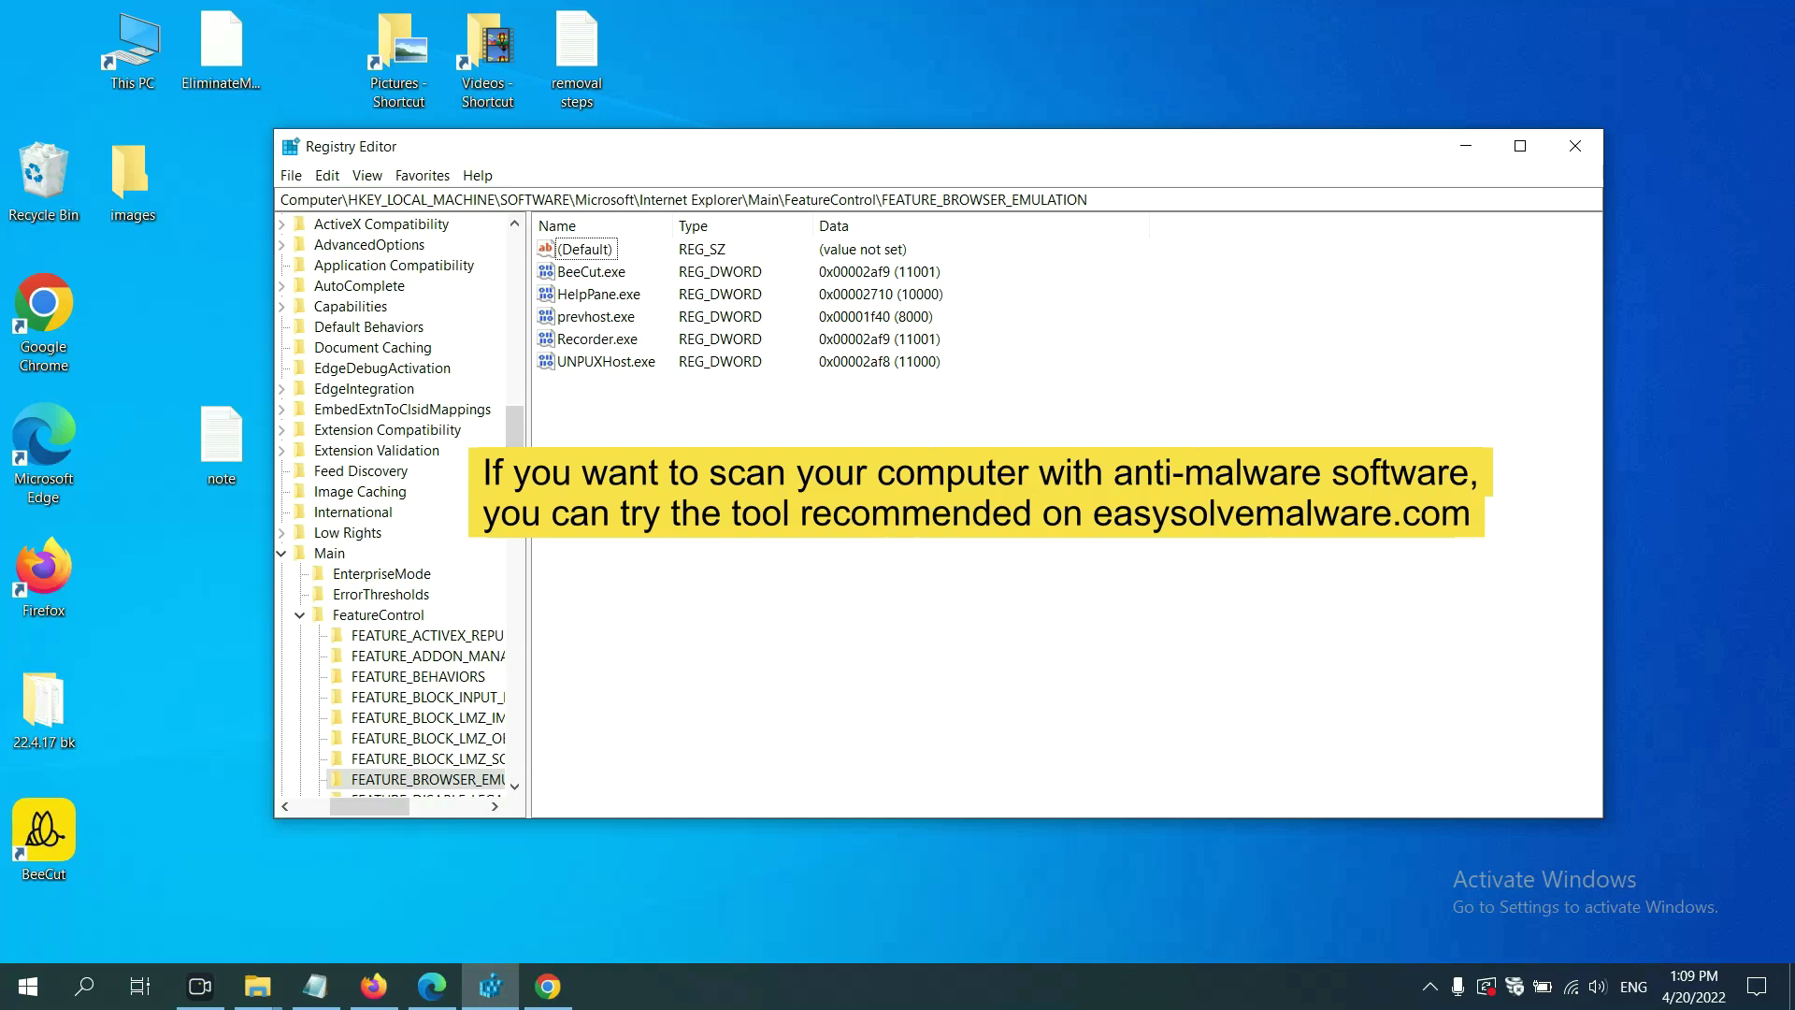
# Step: In Chrome, scroll through the easysolvemalware.com removal guide's steps
pyautogui.click(559, 991)
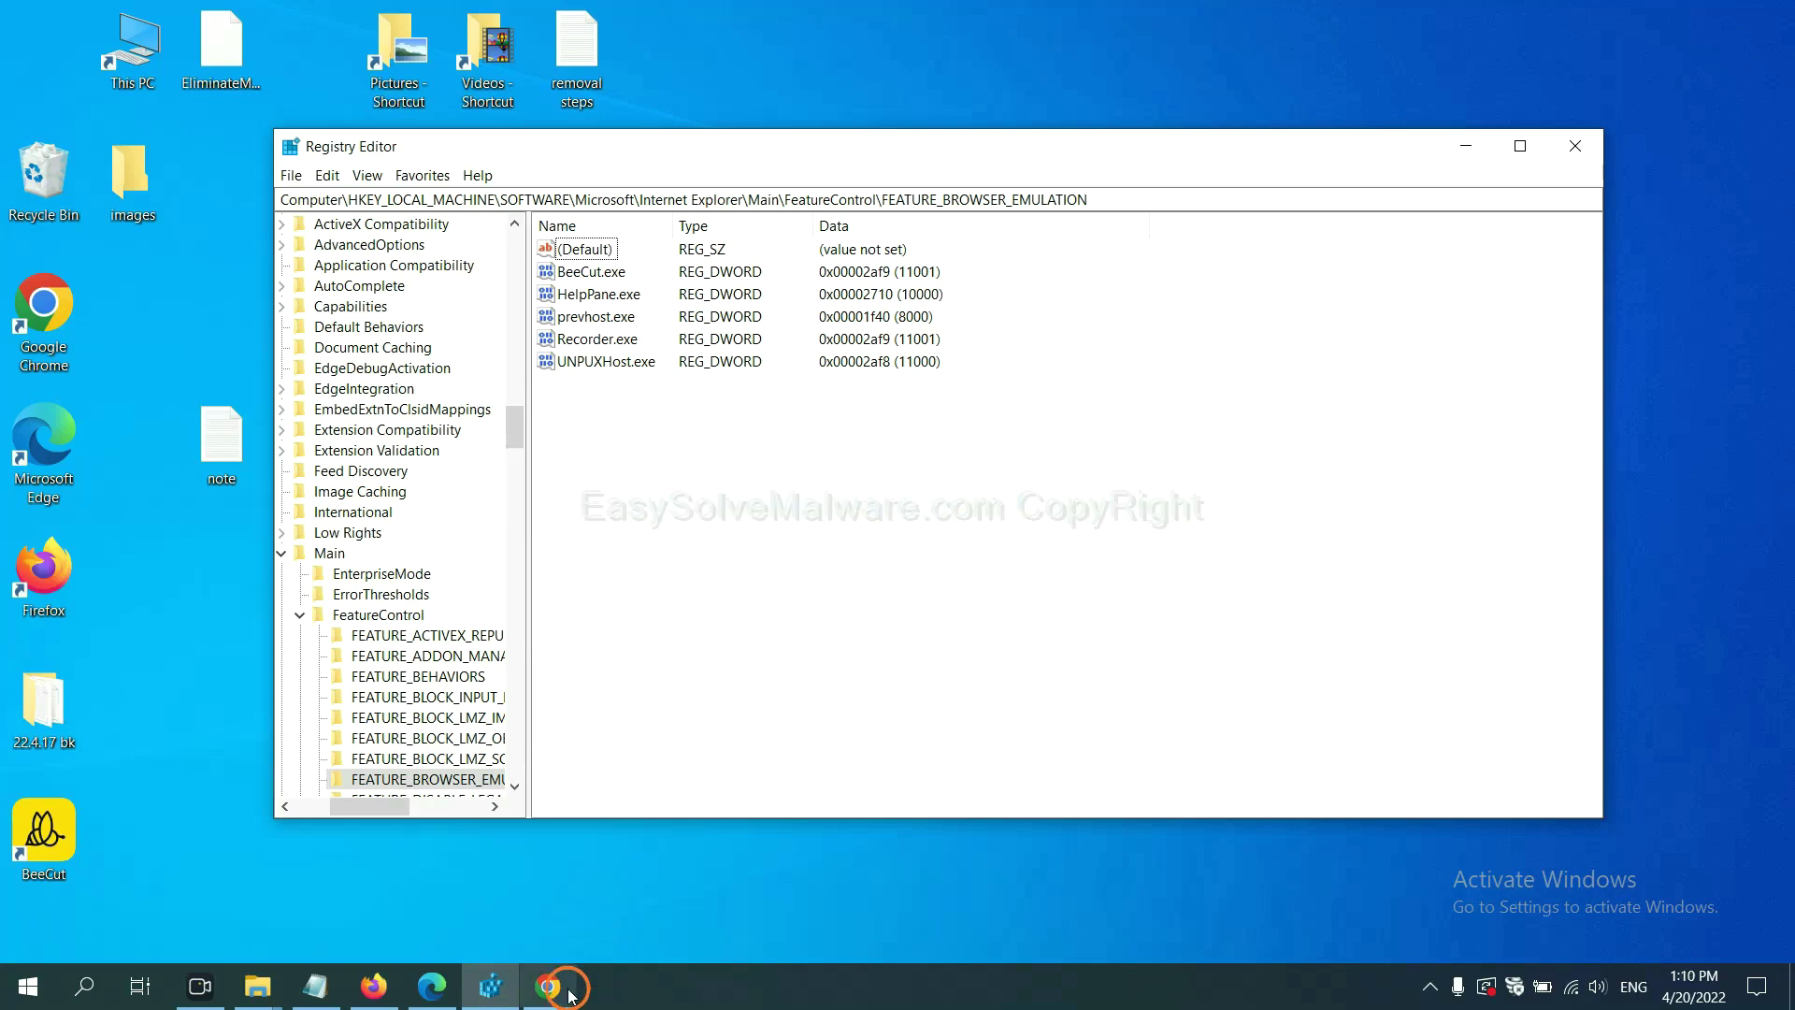
pyautogui.scroll(-1, 1304, 607)
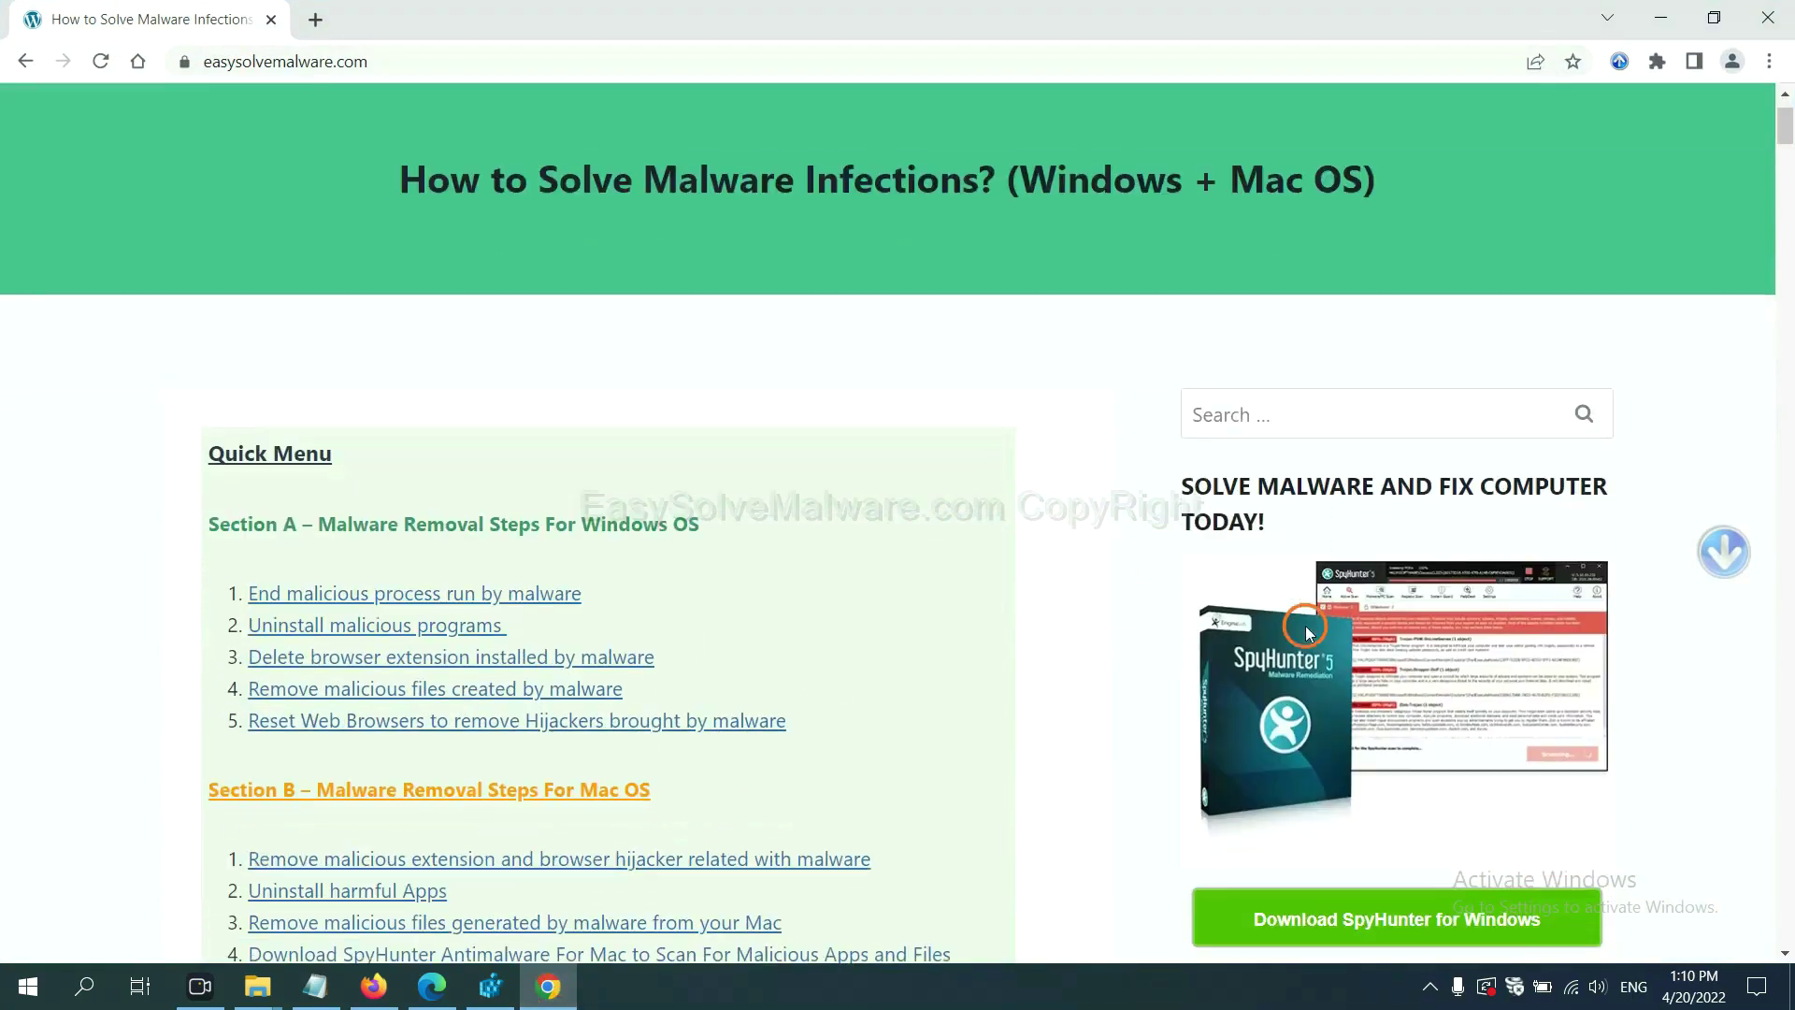
pyautogui.scroll(1, 1296, 654)
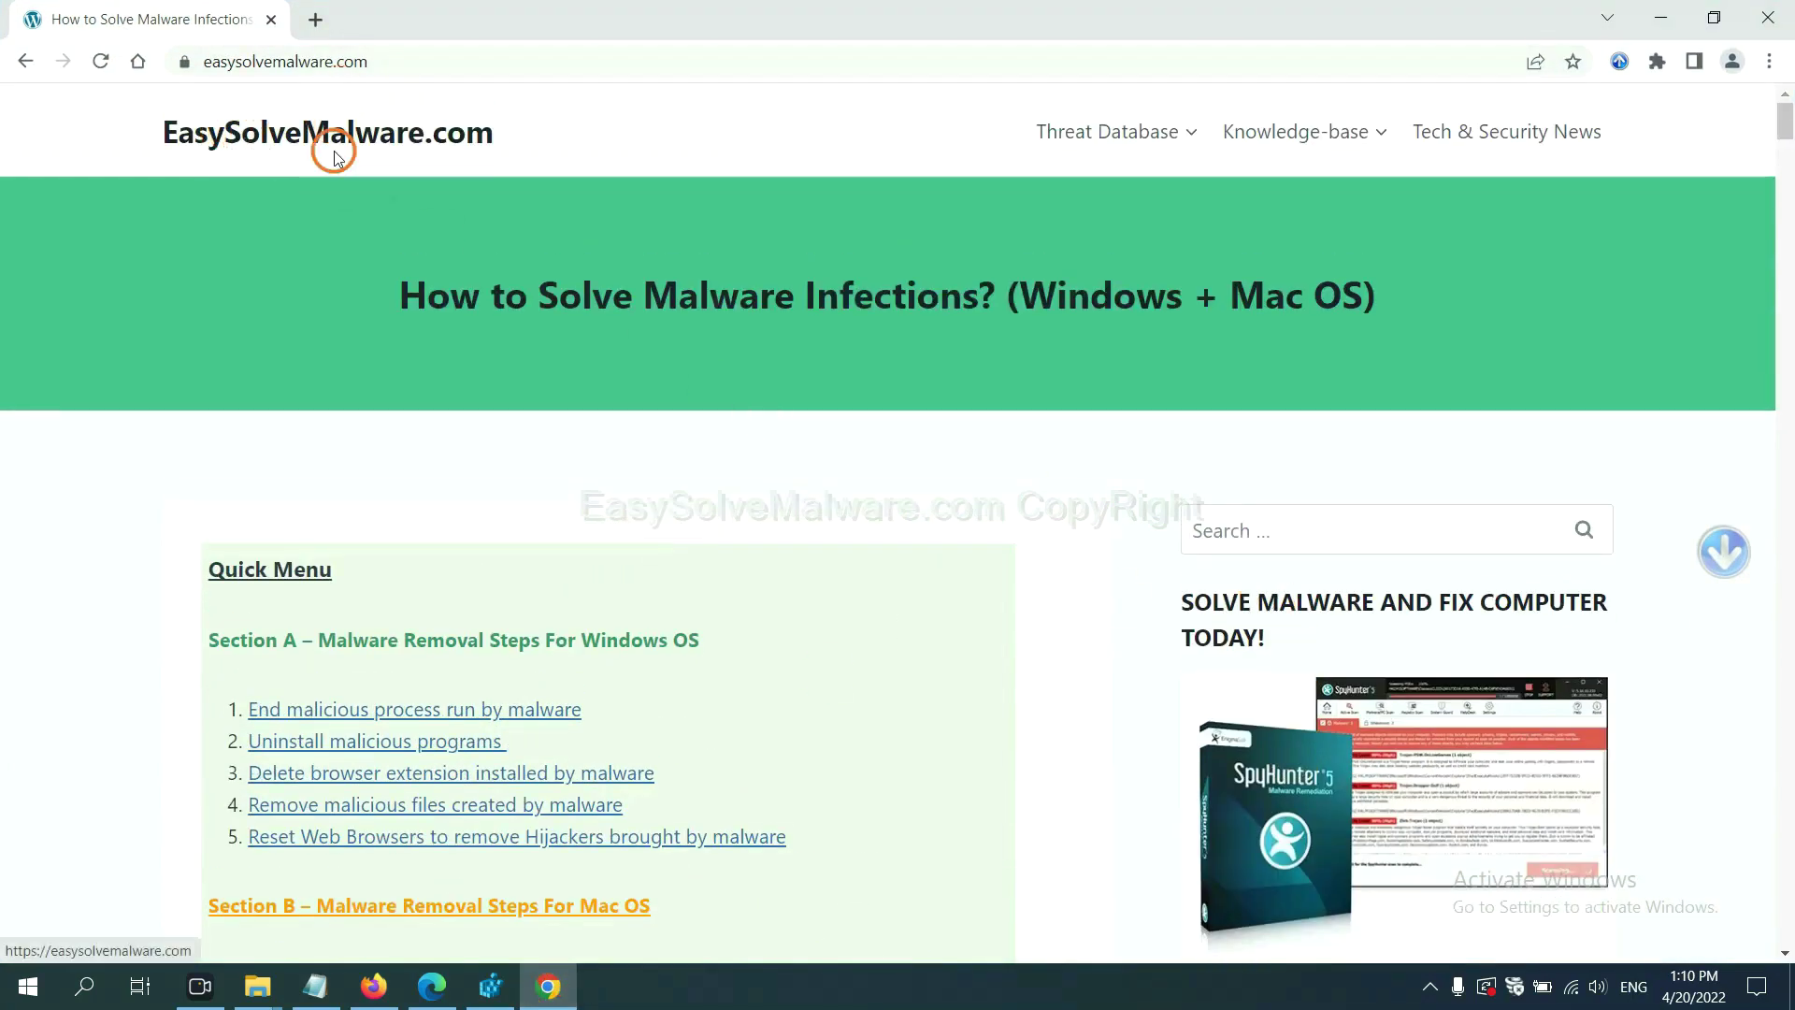
pyautogui.scroll(-3, 1444, 542)
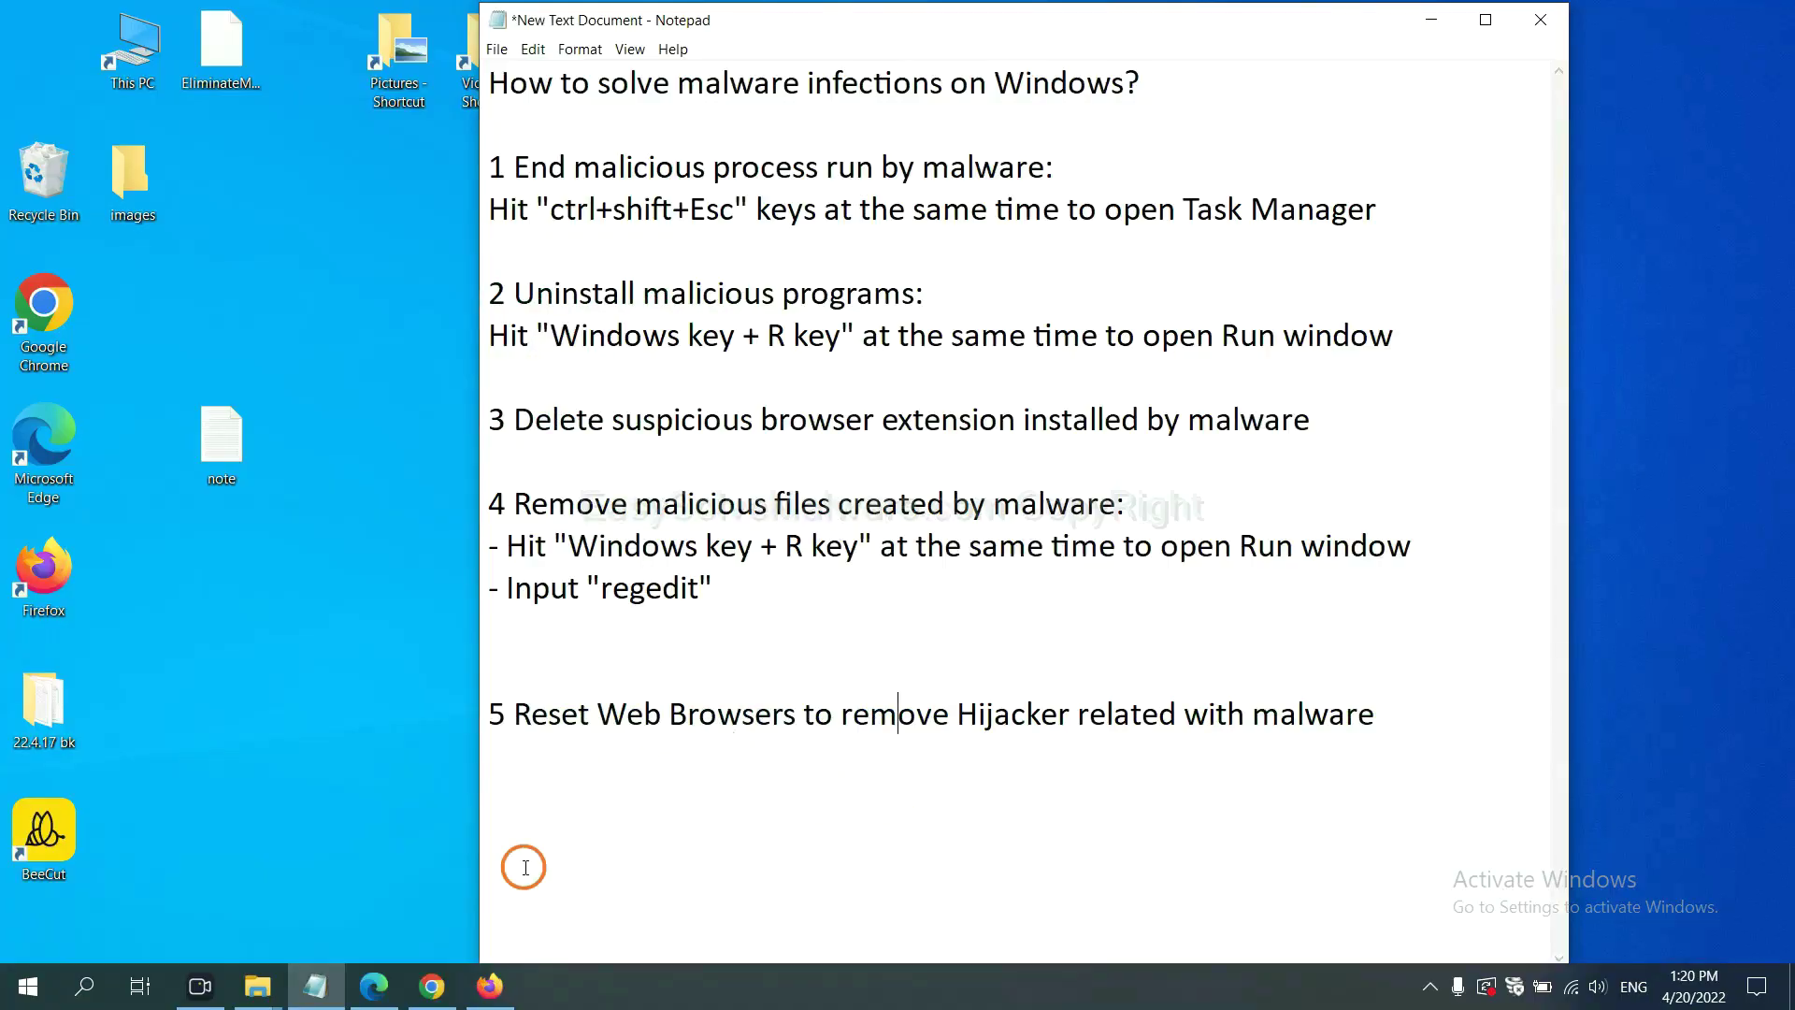
# Step: Search Chrome's settings for 'reset' and choose 'Restore settings to their original defaults'
pyautogui.click(428, 987)
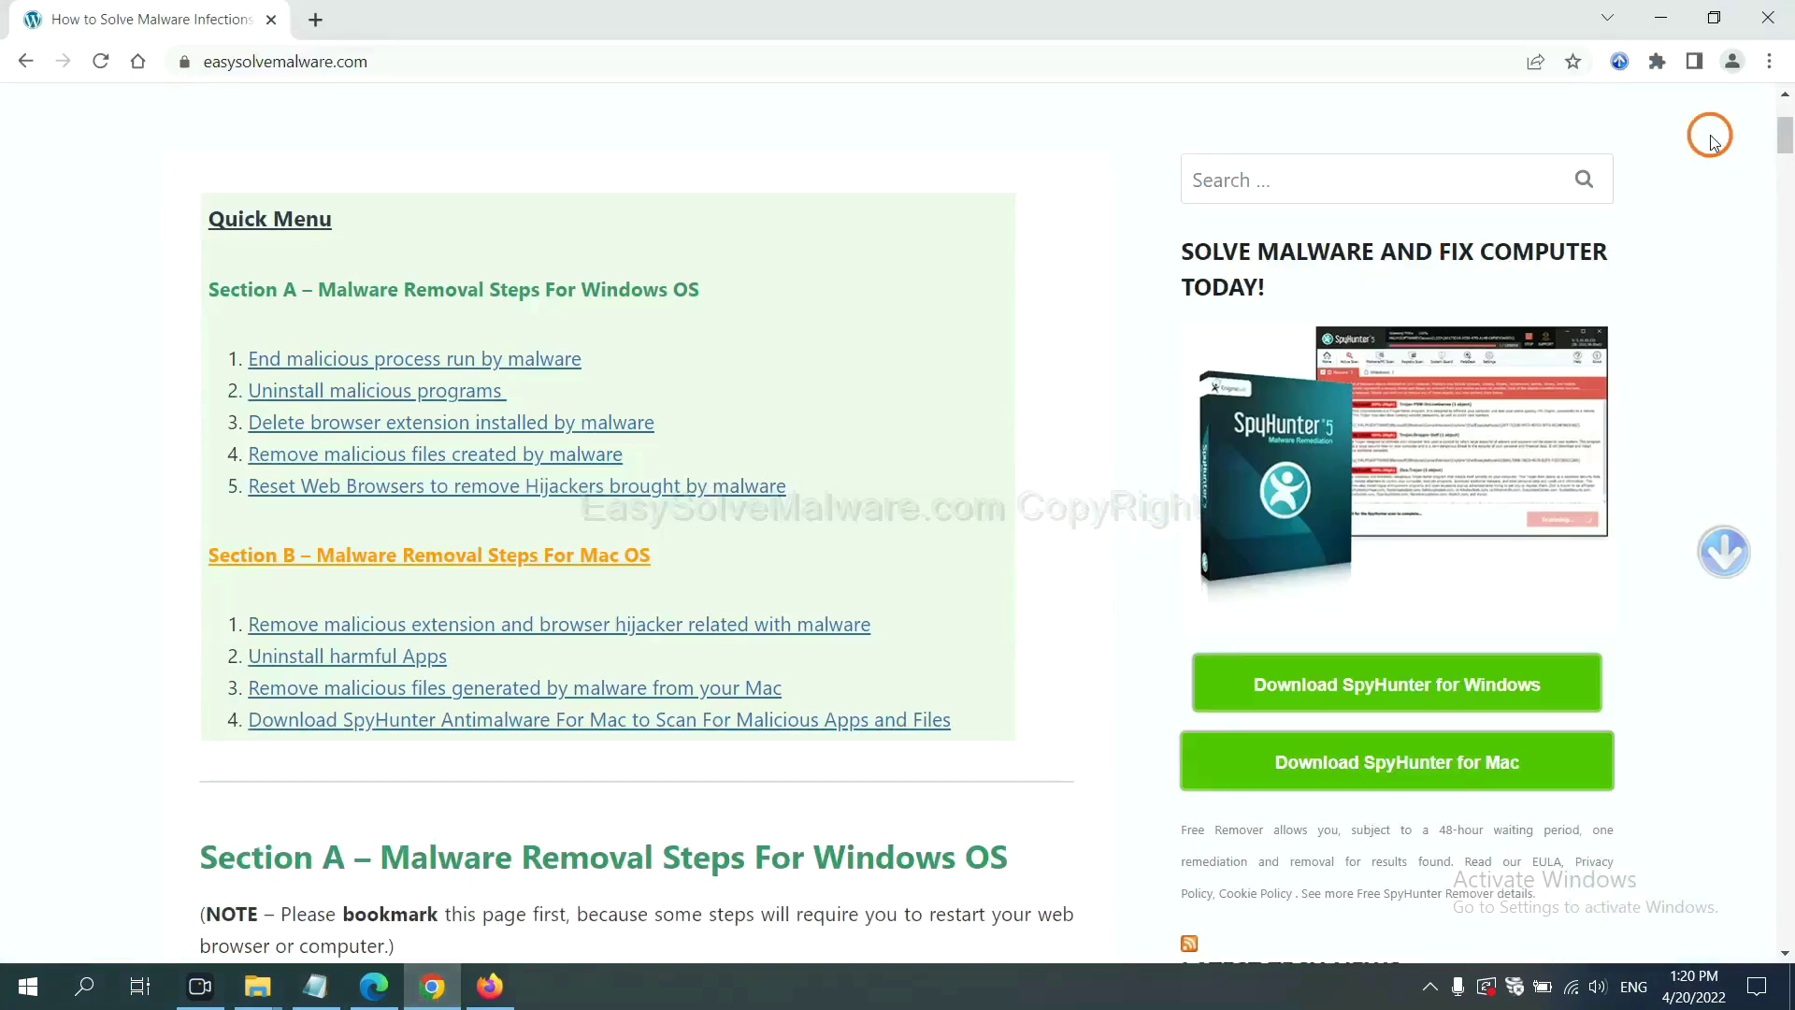
pyautogui.click(1770, 62)
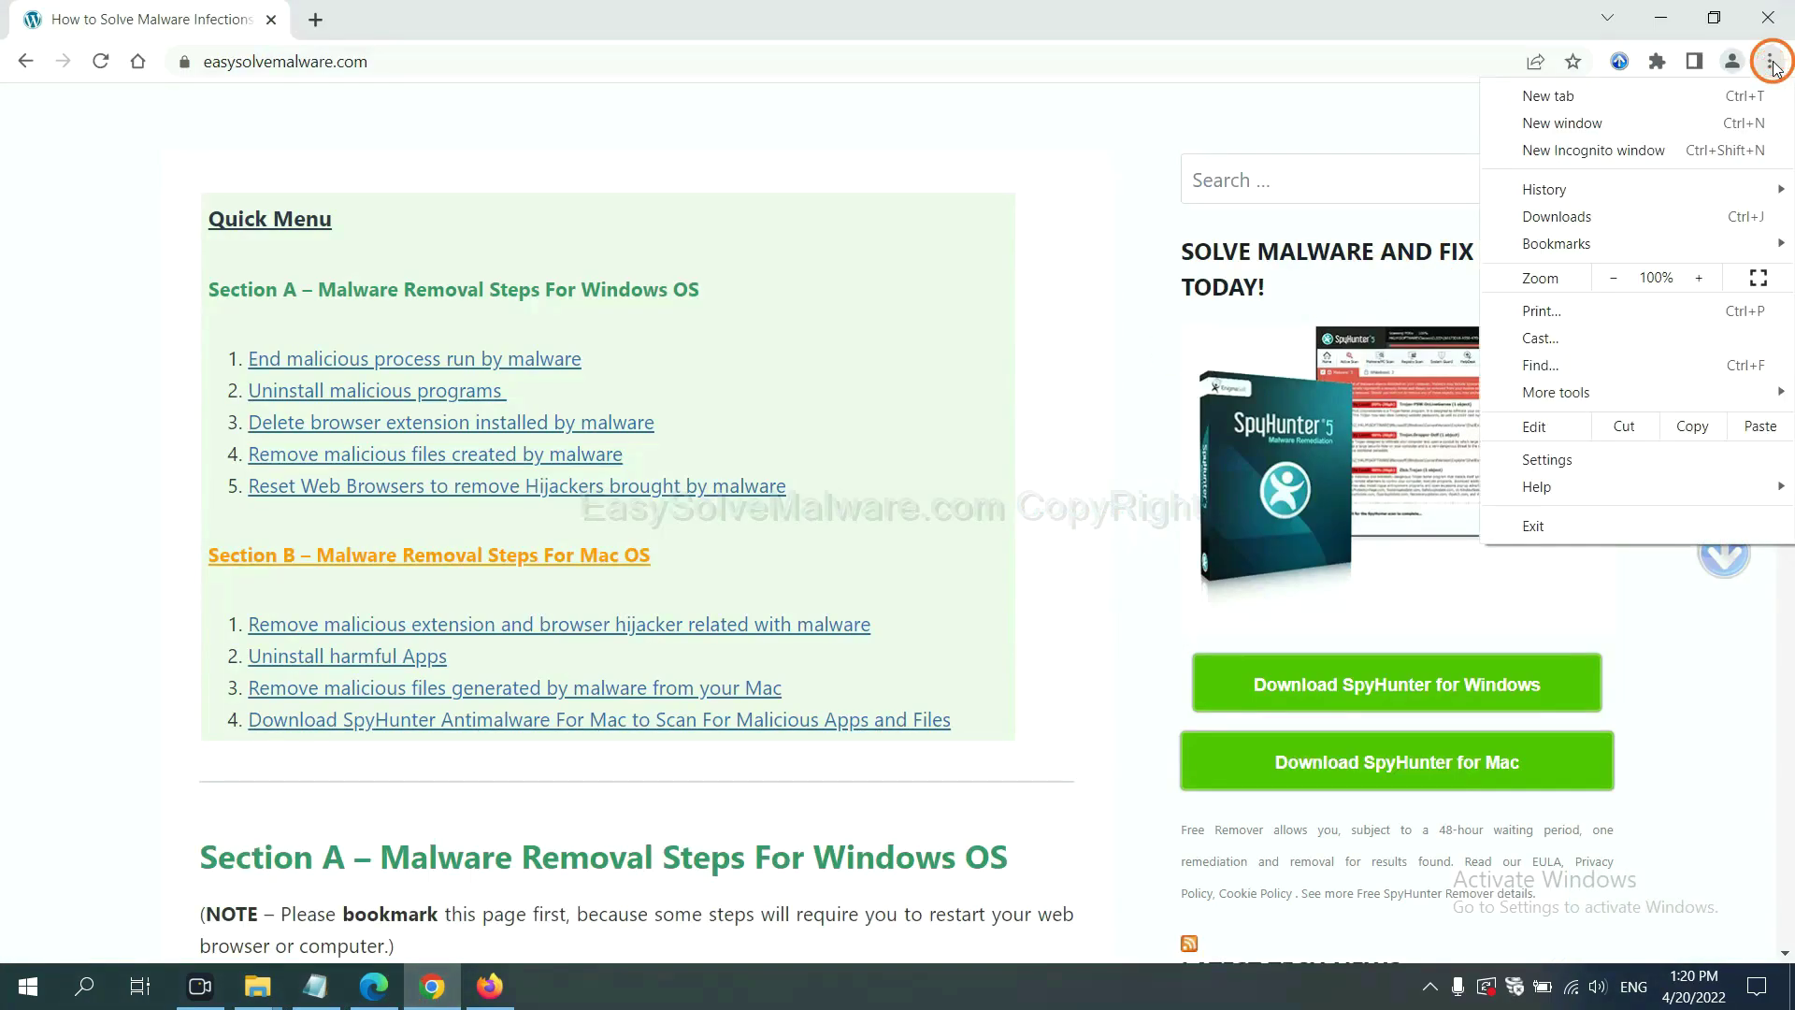
pyautogui.click(1543, 459)
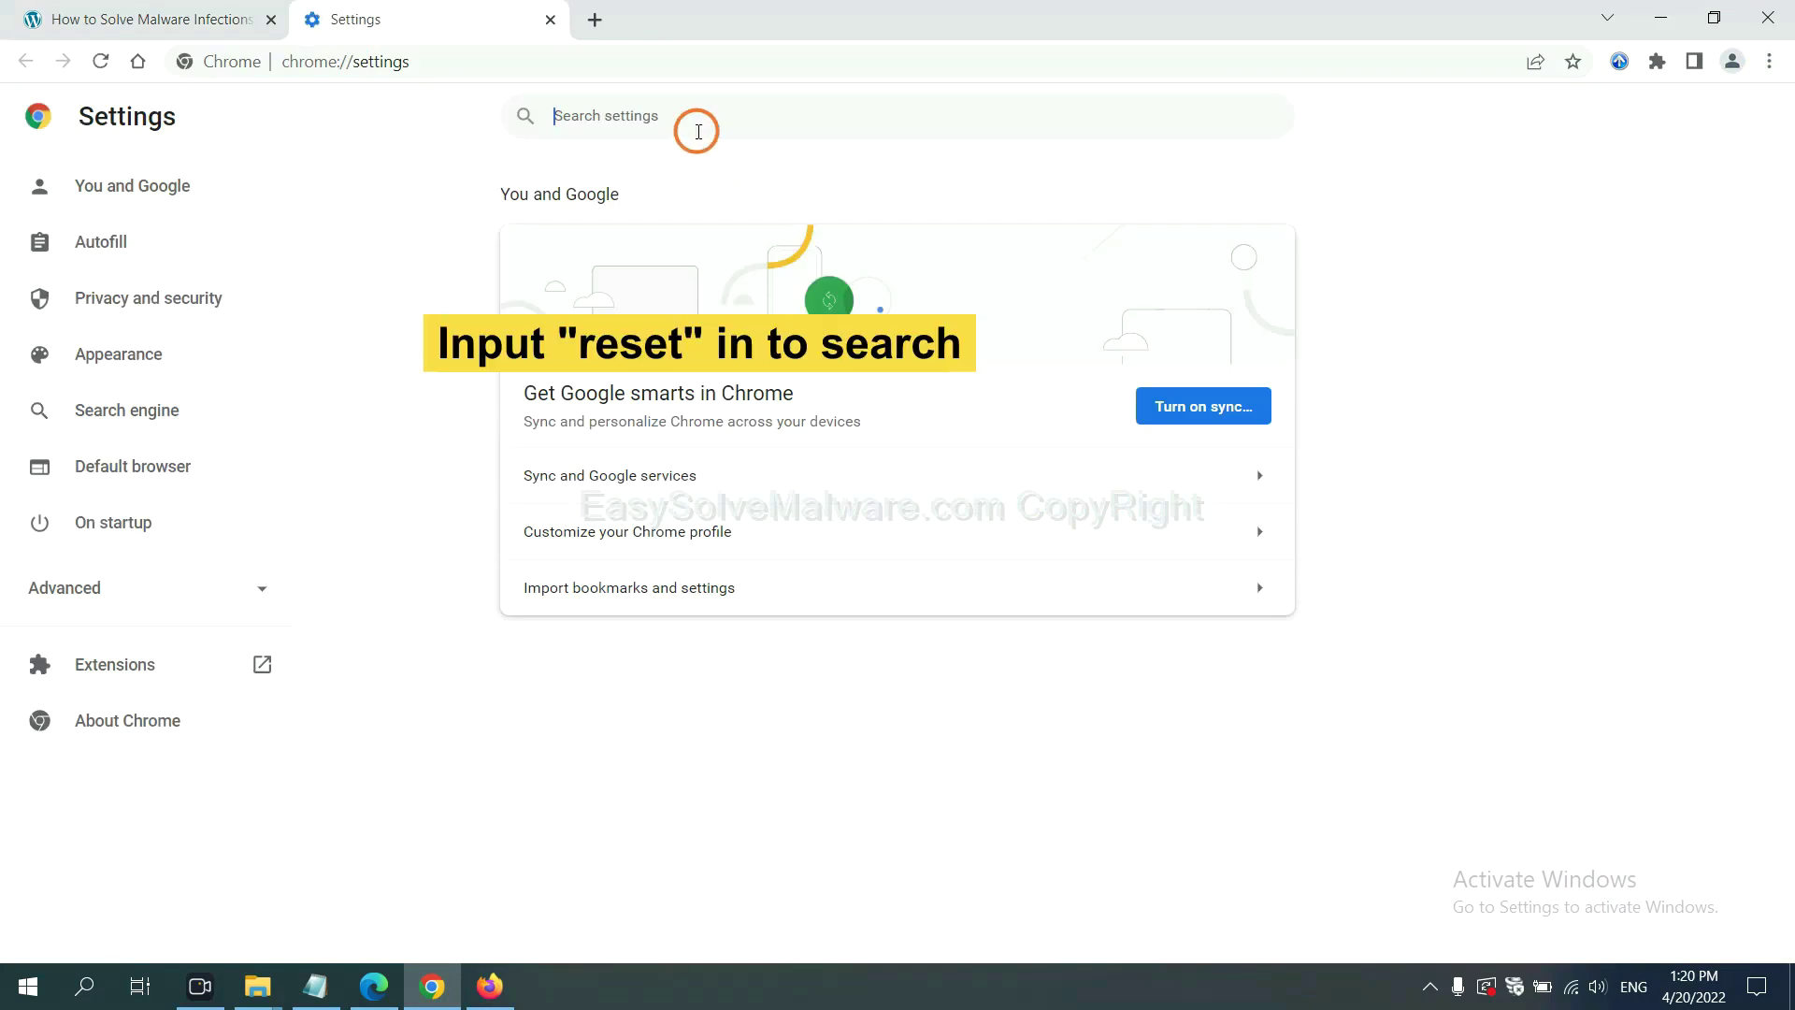
pyautogui.write('reset')
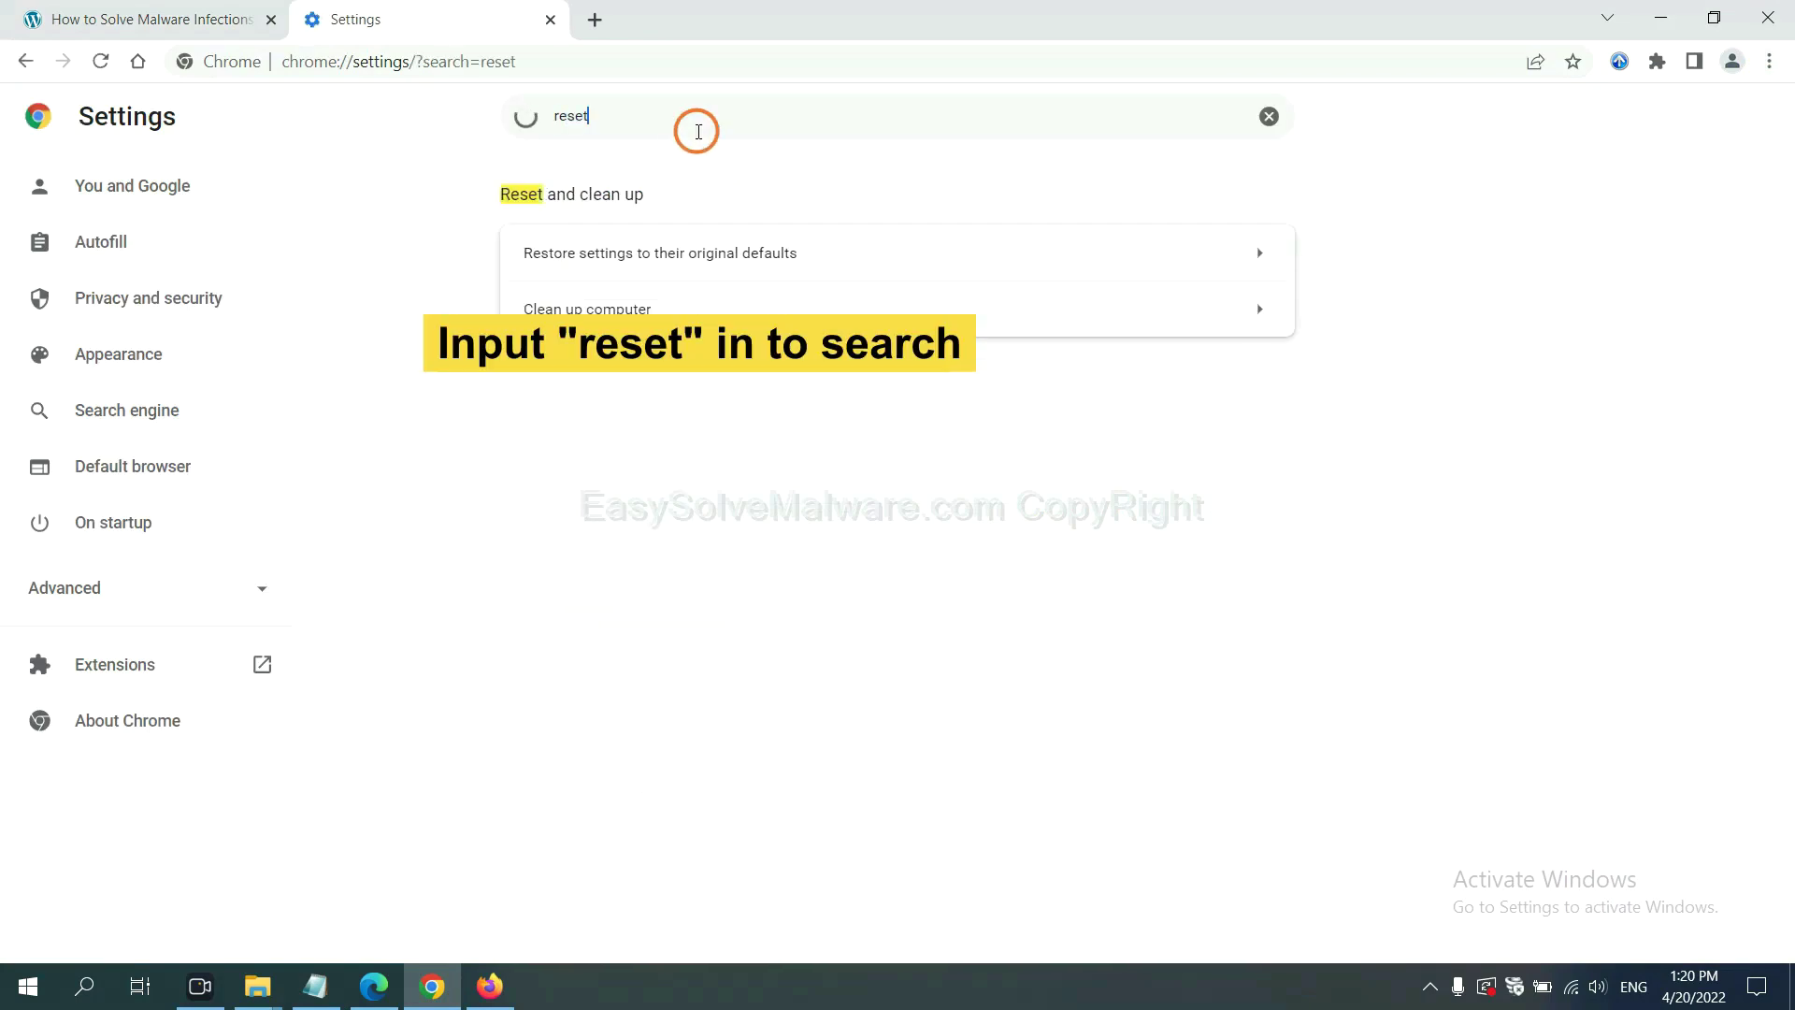
pyautogui.click(771, 255)
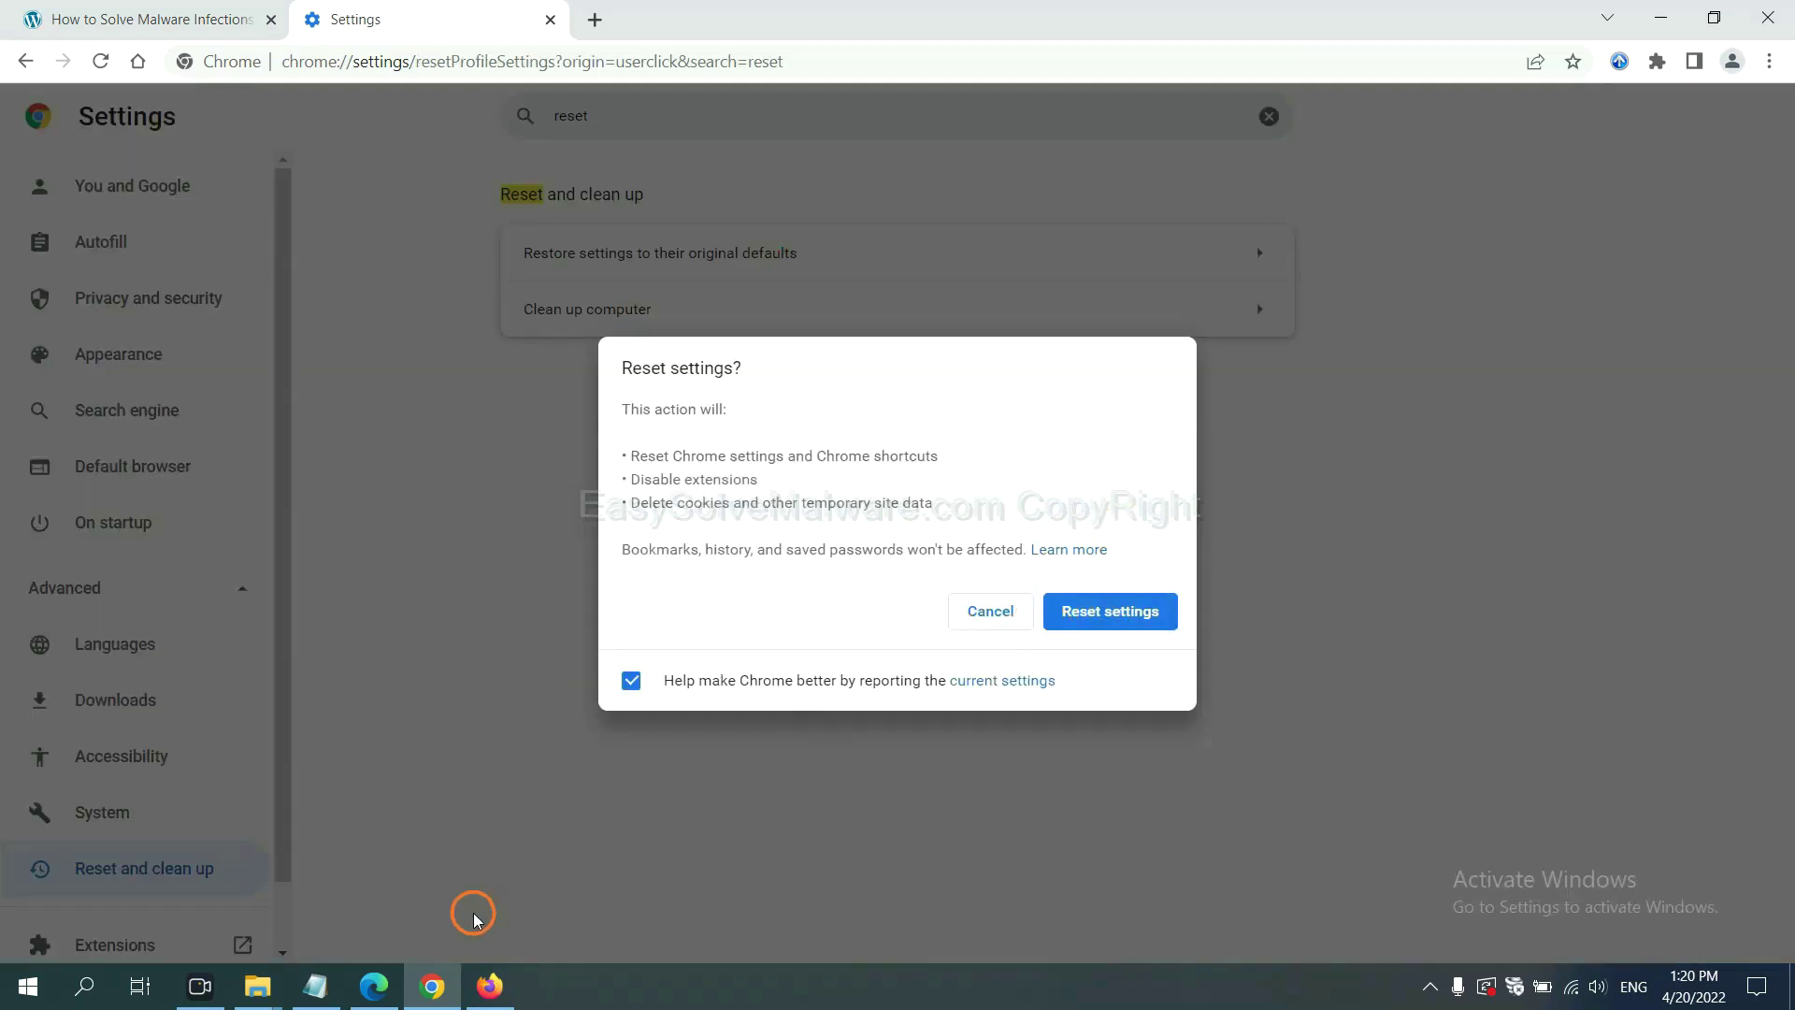
pyautogui.click(490, 986)
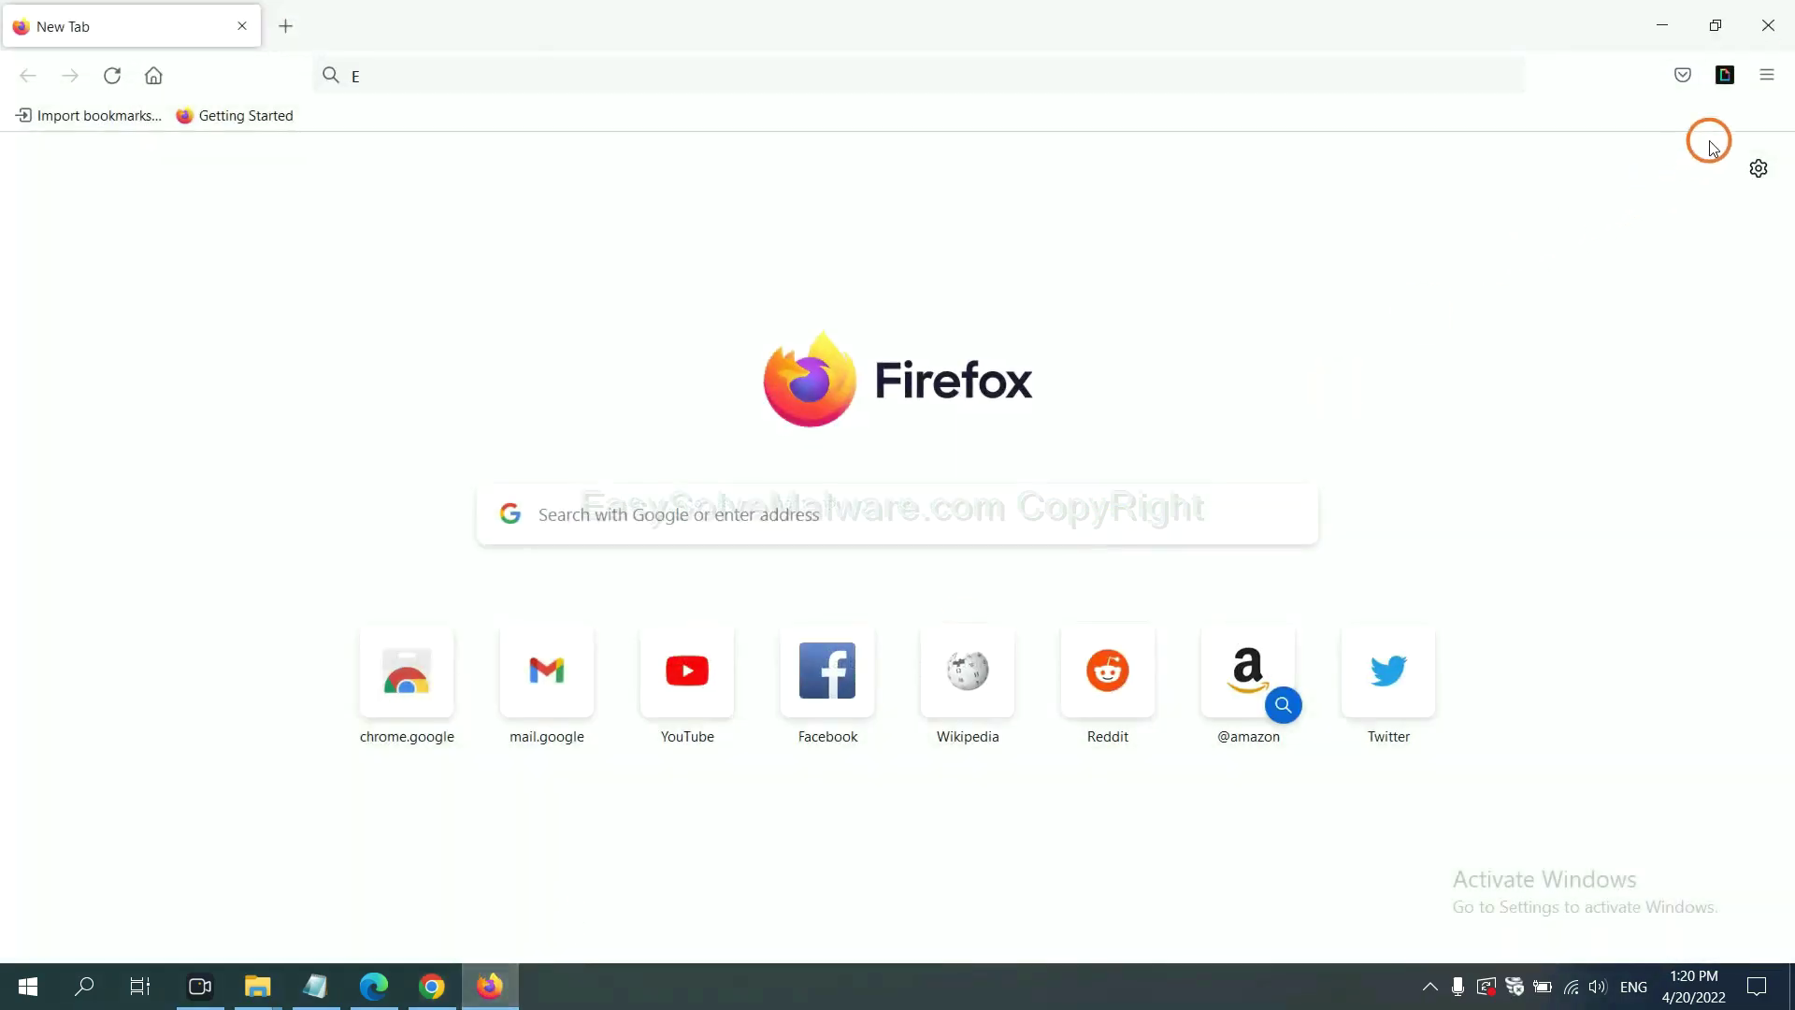
# Step: Refresh Firefox from Help > More troubleshooting information and confirm the refresh
pyautogui.click(1767, 78)
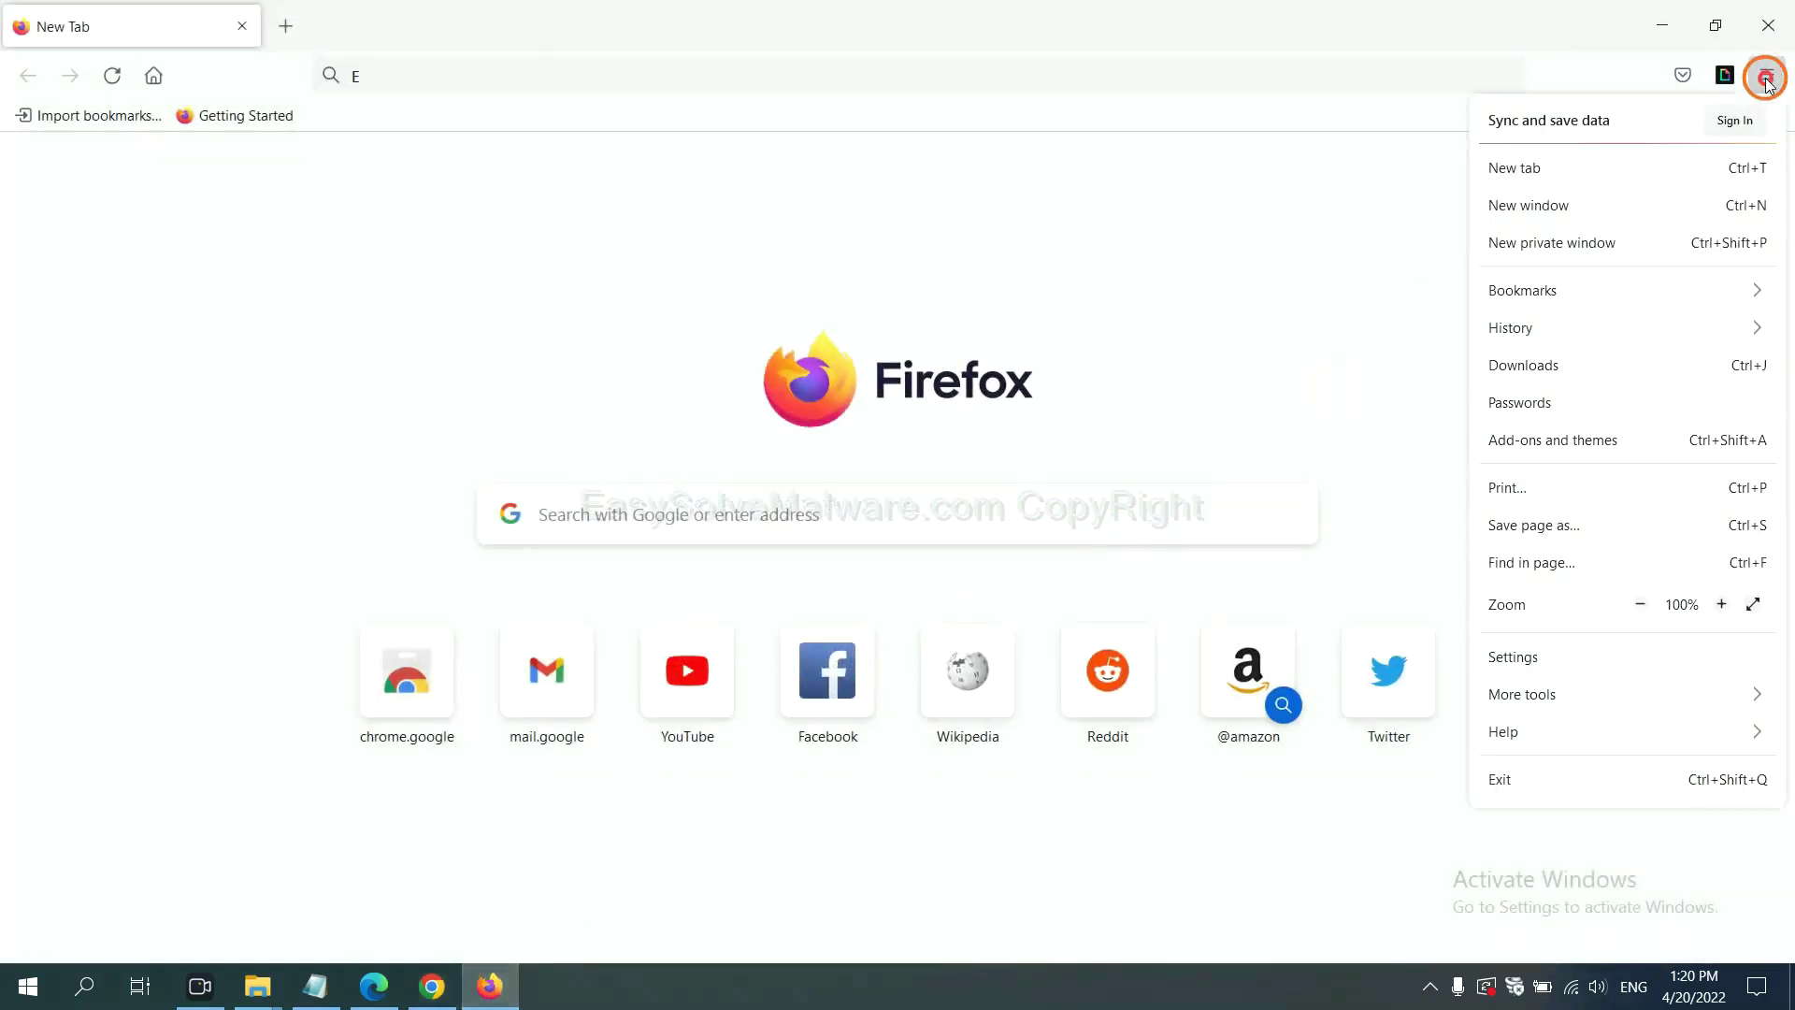
pyautogui.click(1545, 730)
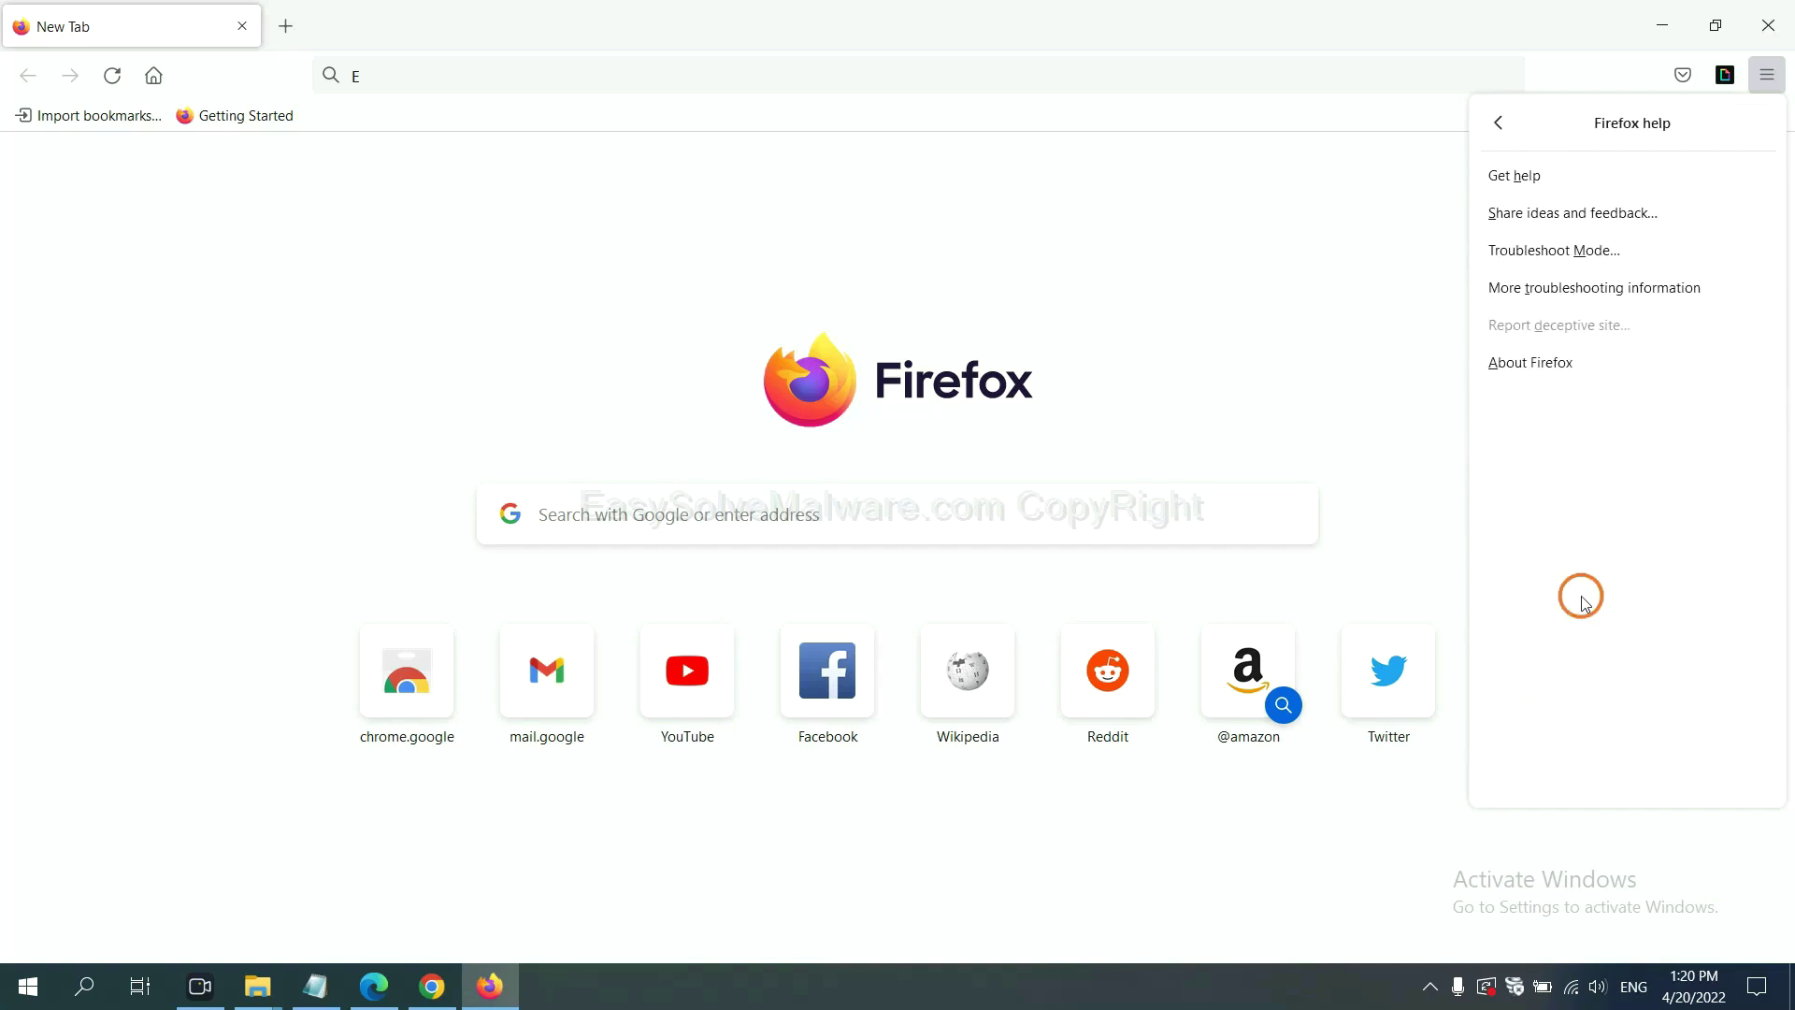
pyautogui.click(1578, 290)
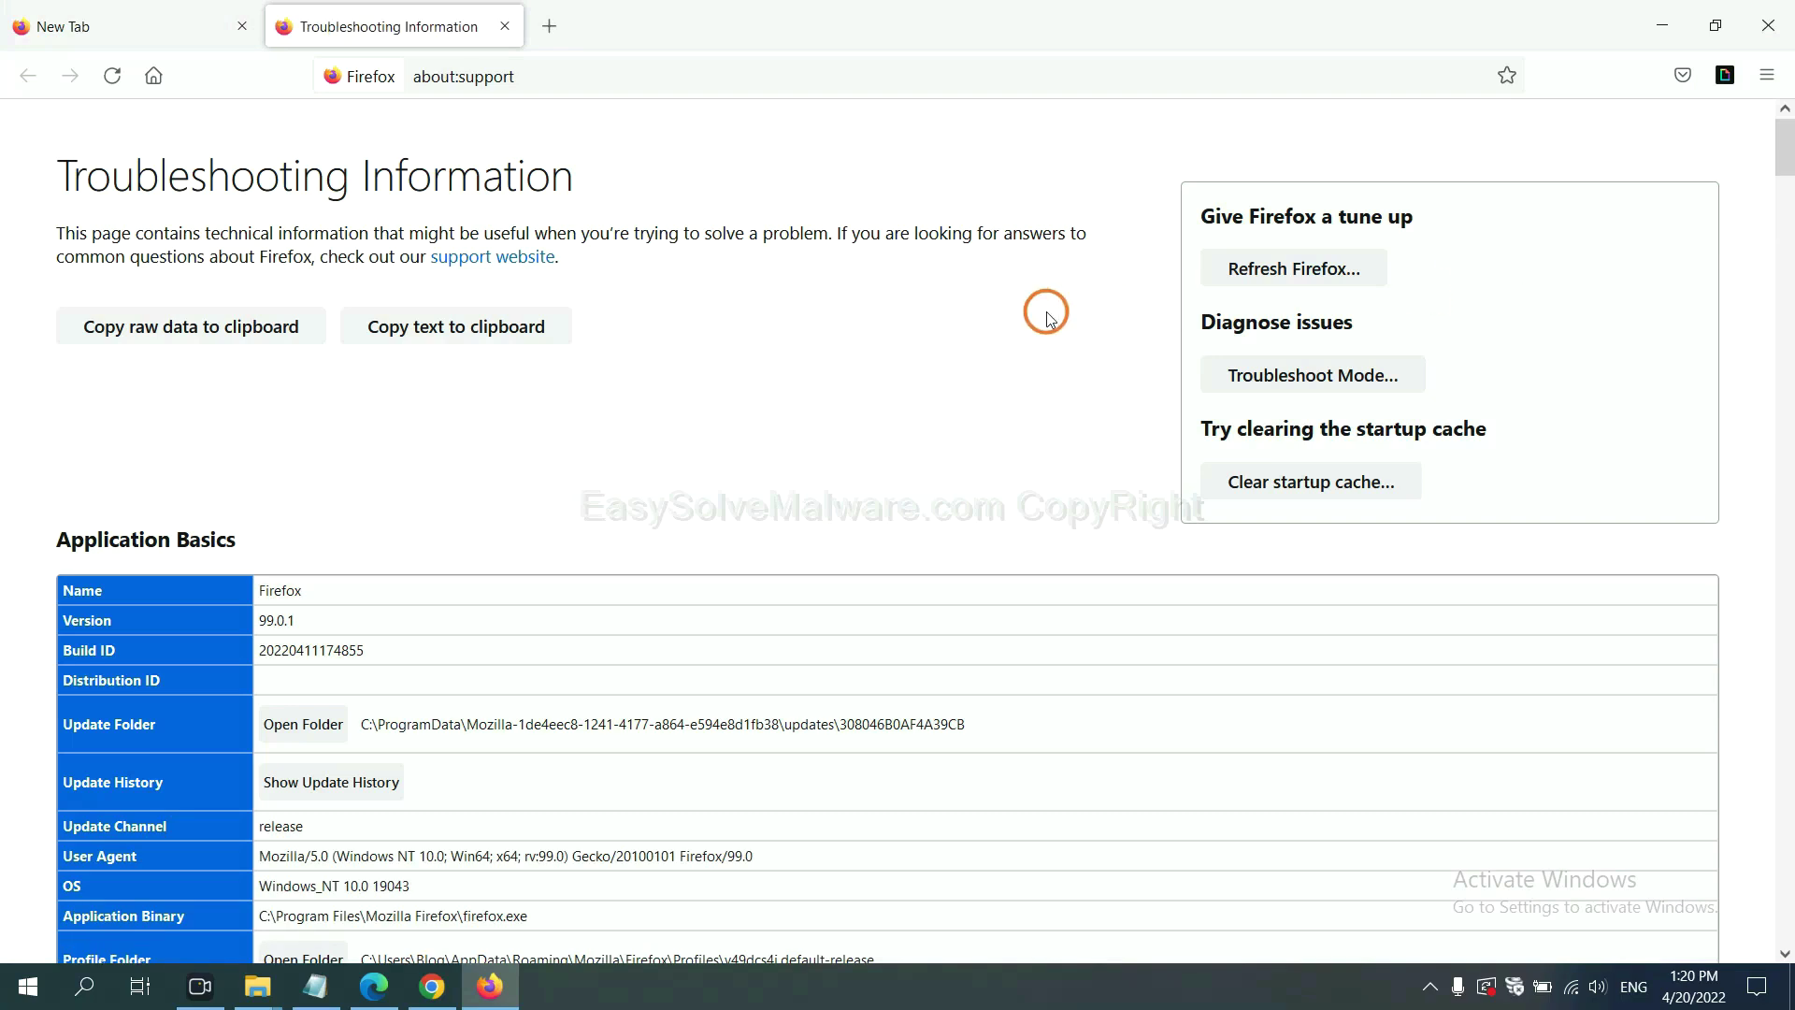
pyautogui.click(1262, 273)
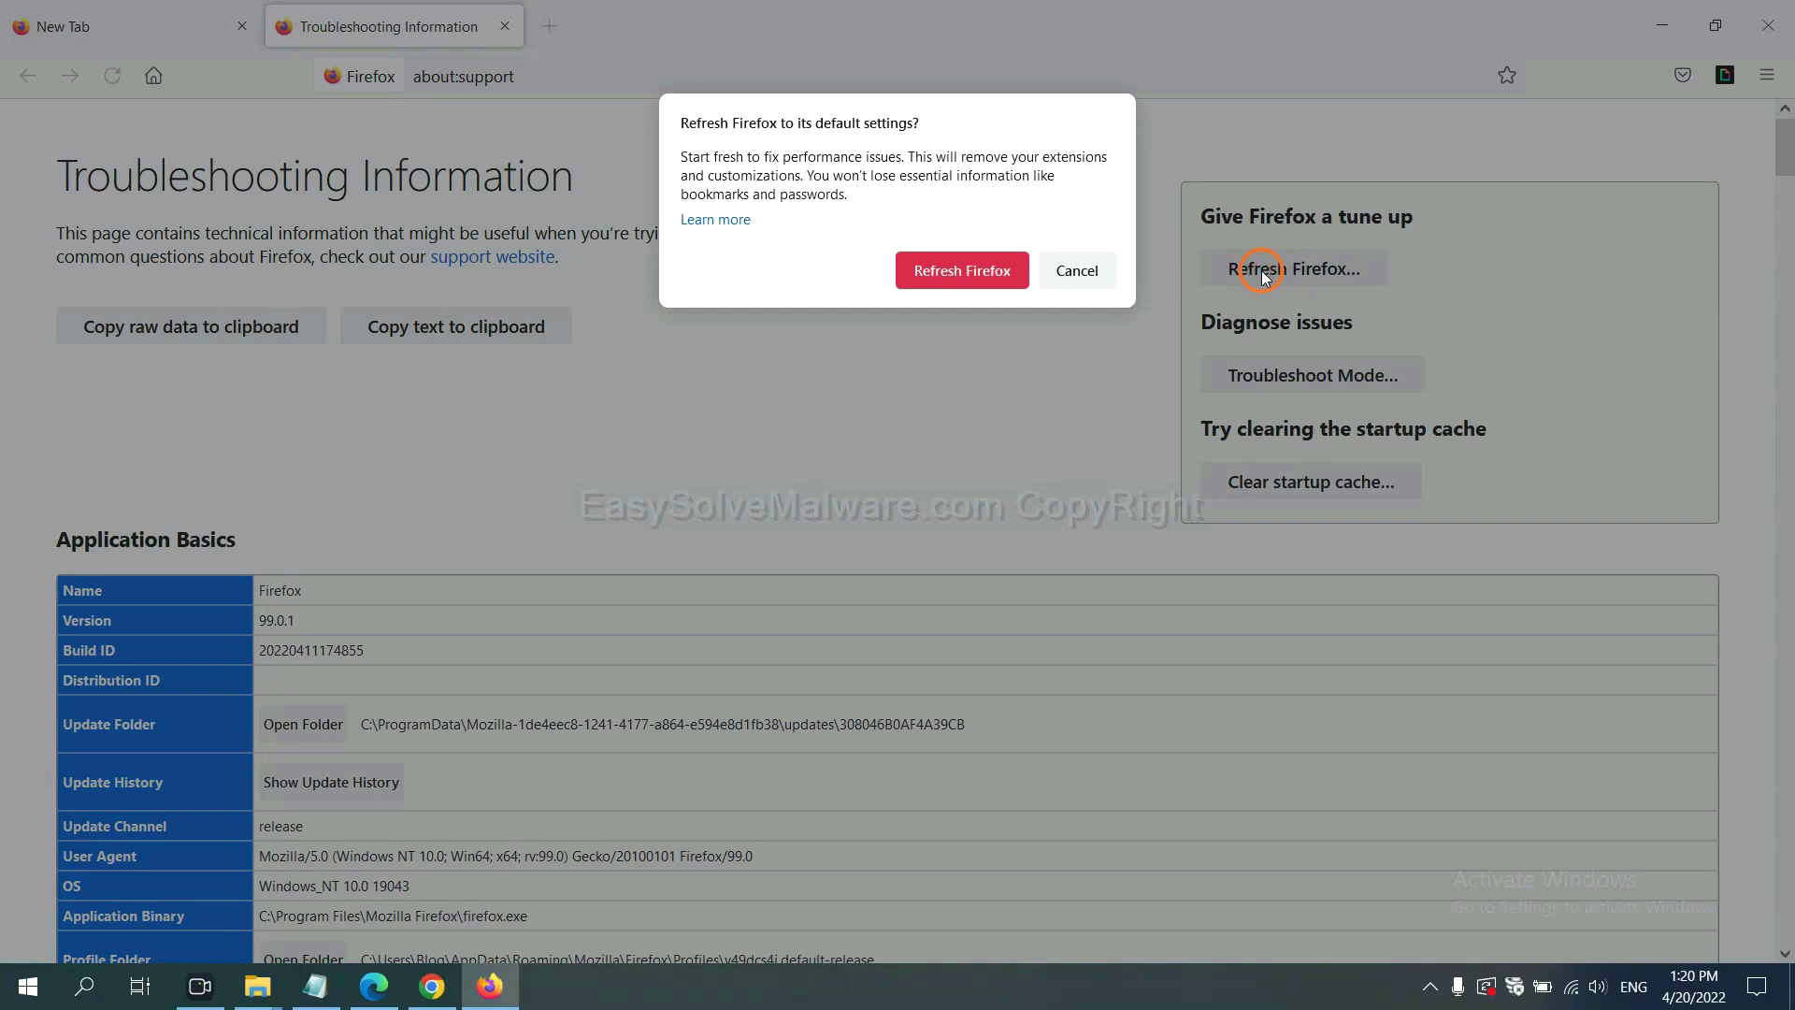
pyautogui.click(972, 278)
pyautogui.click(374, 989)
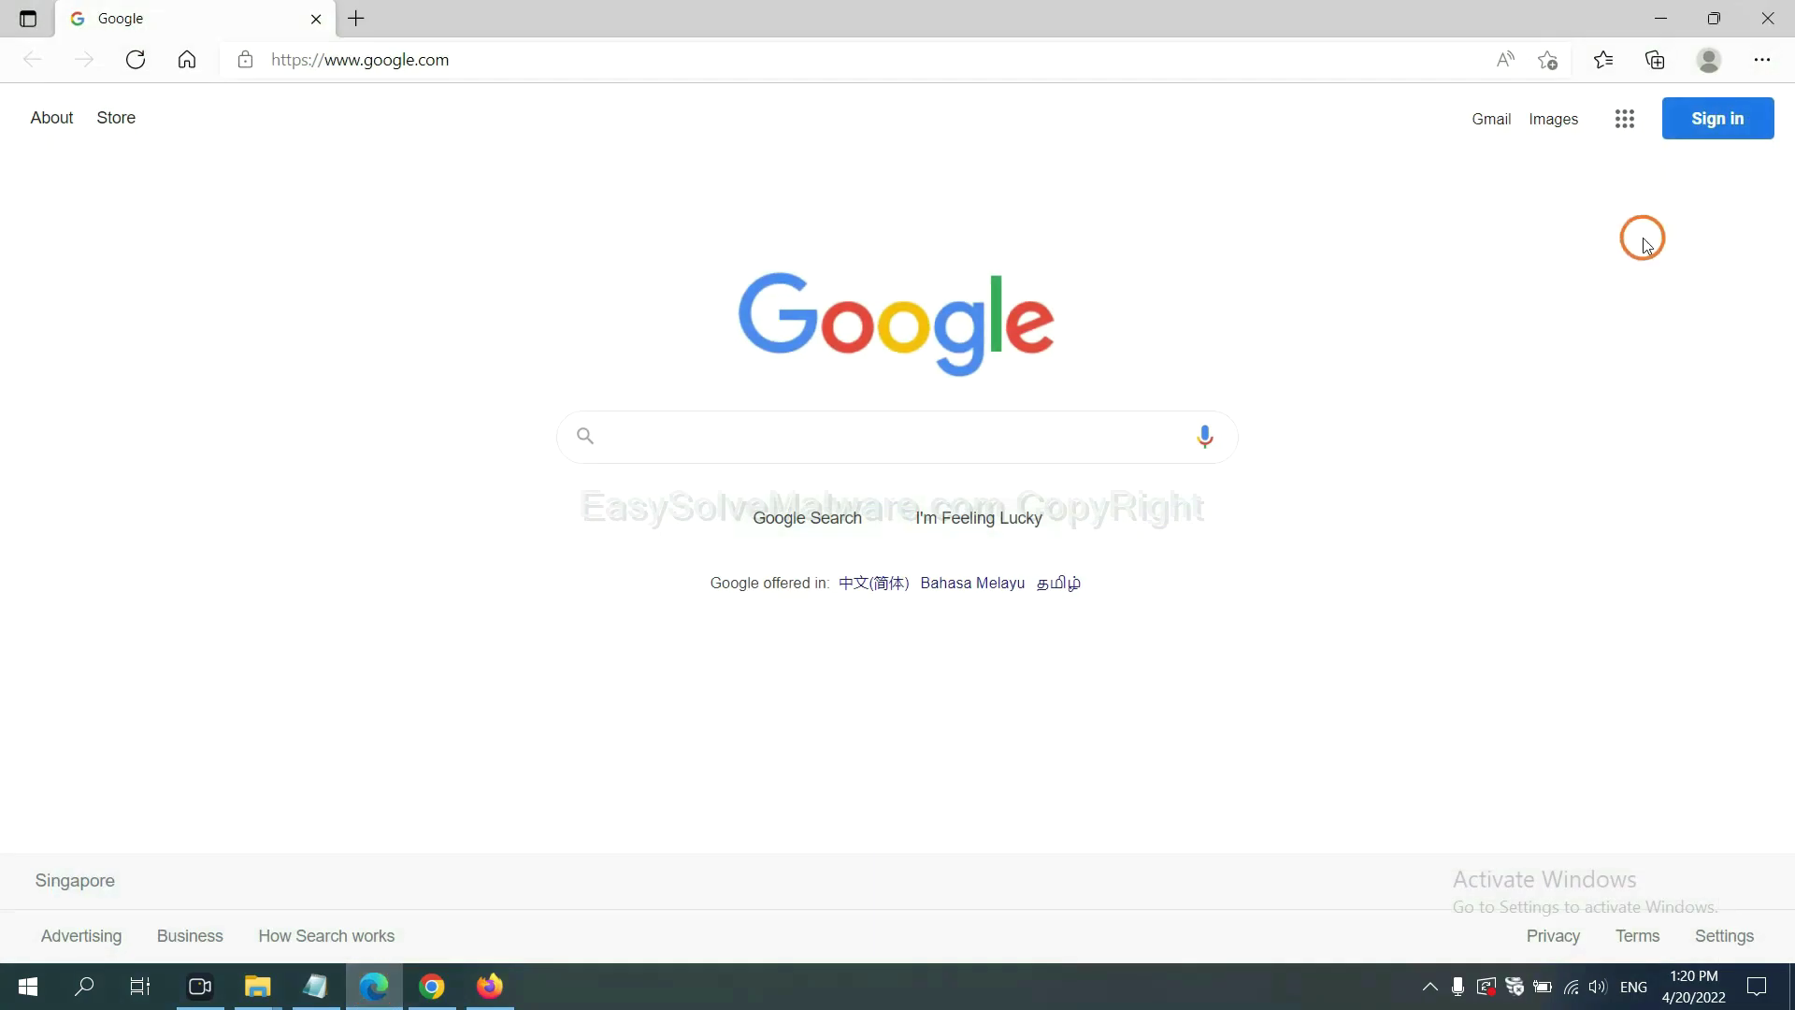
# Step: Search Edge's settings for 'reset' and choose 'Restore settings to their default values'
pyautogui.click(1762, 61)
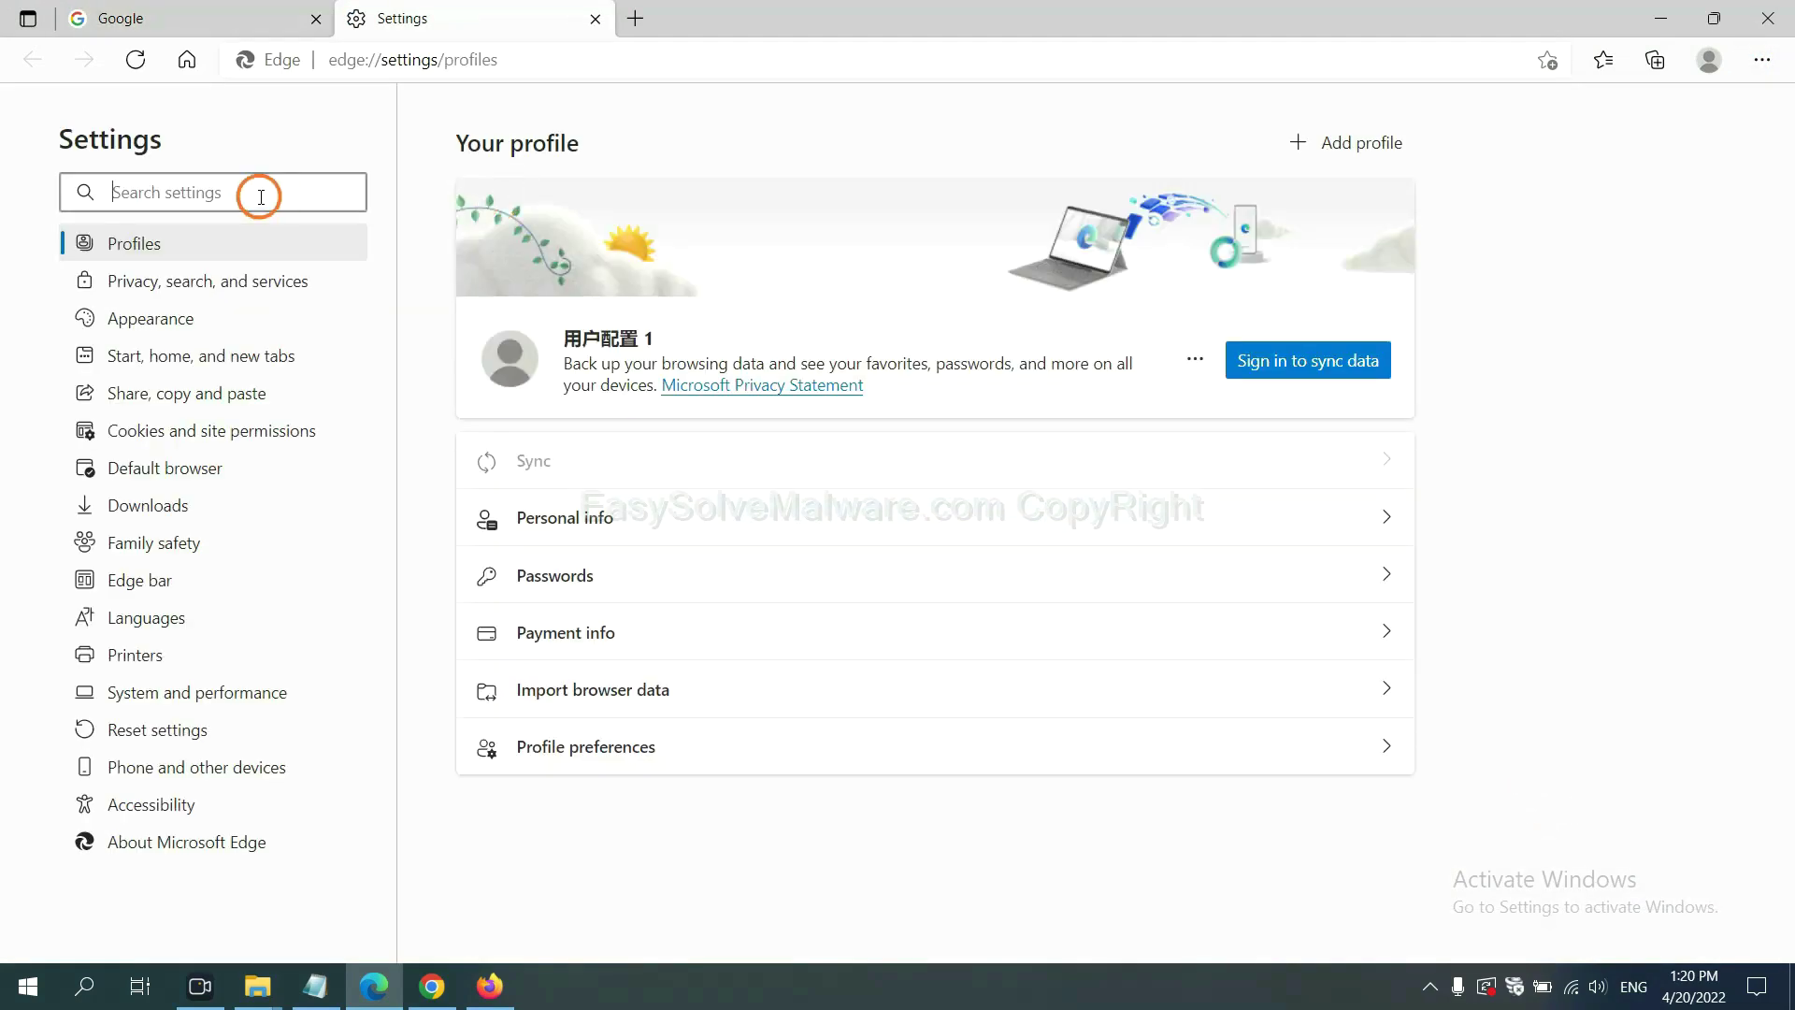
pyautogui.write('re')
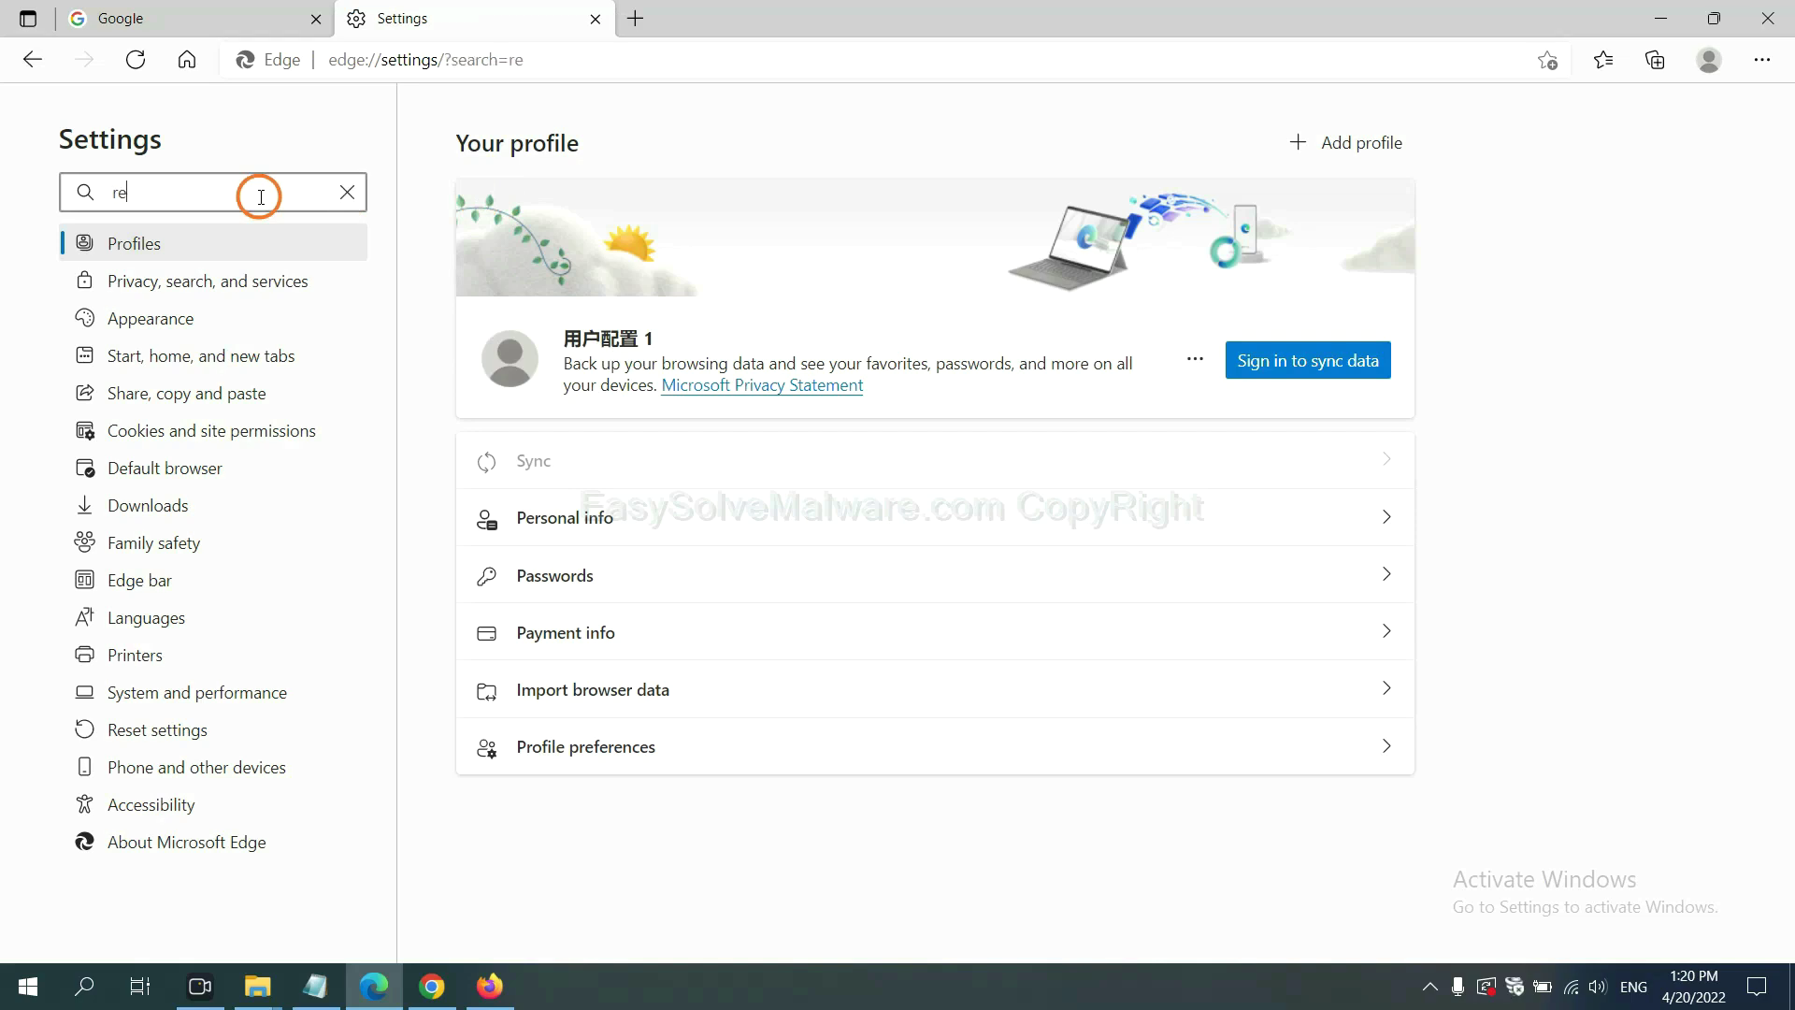
pyautogui.write('se')
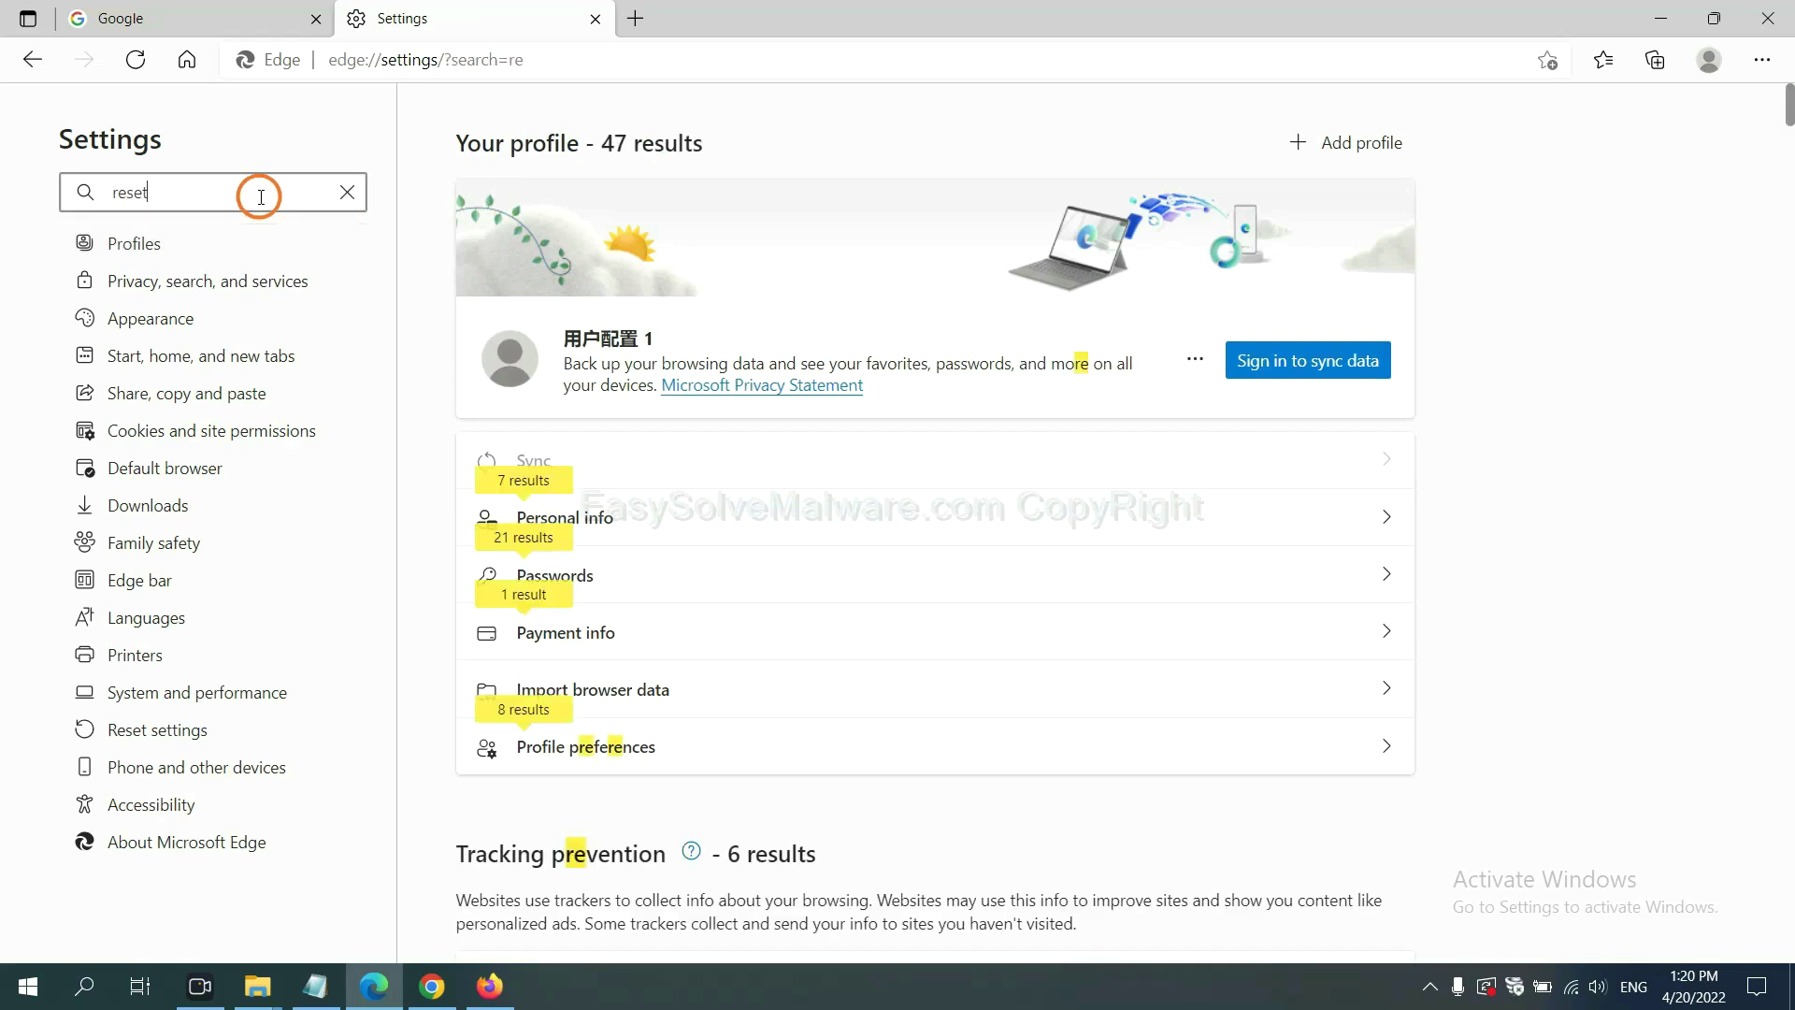
pyautogui.write('t')
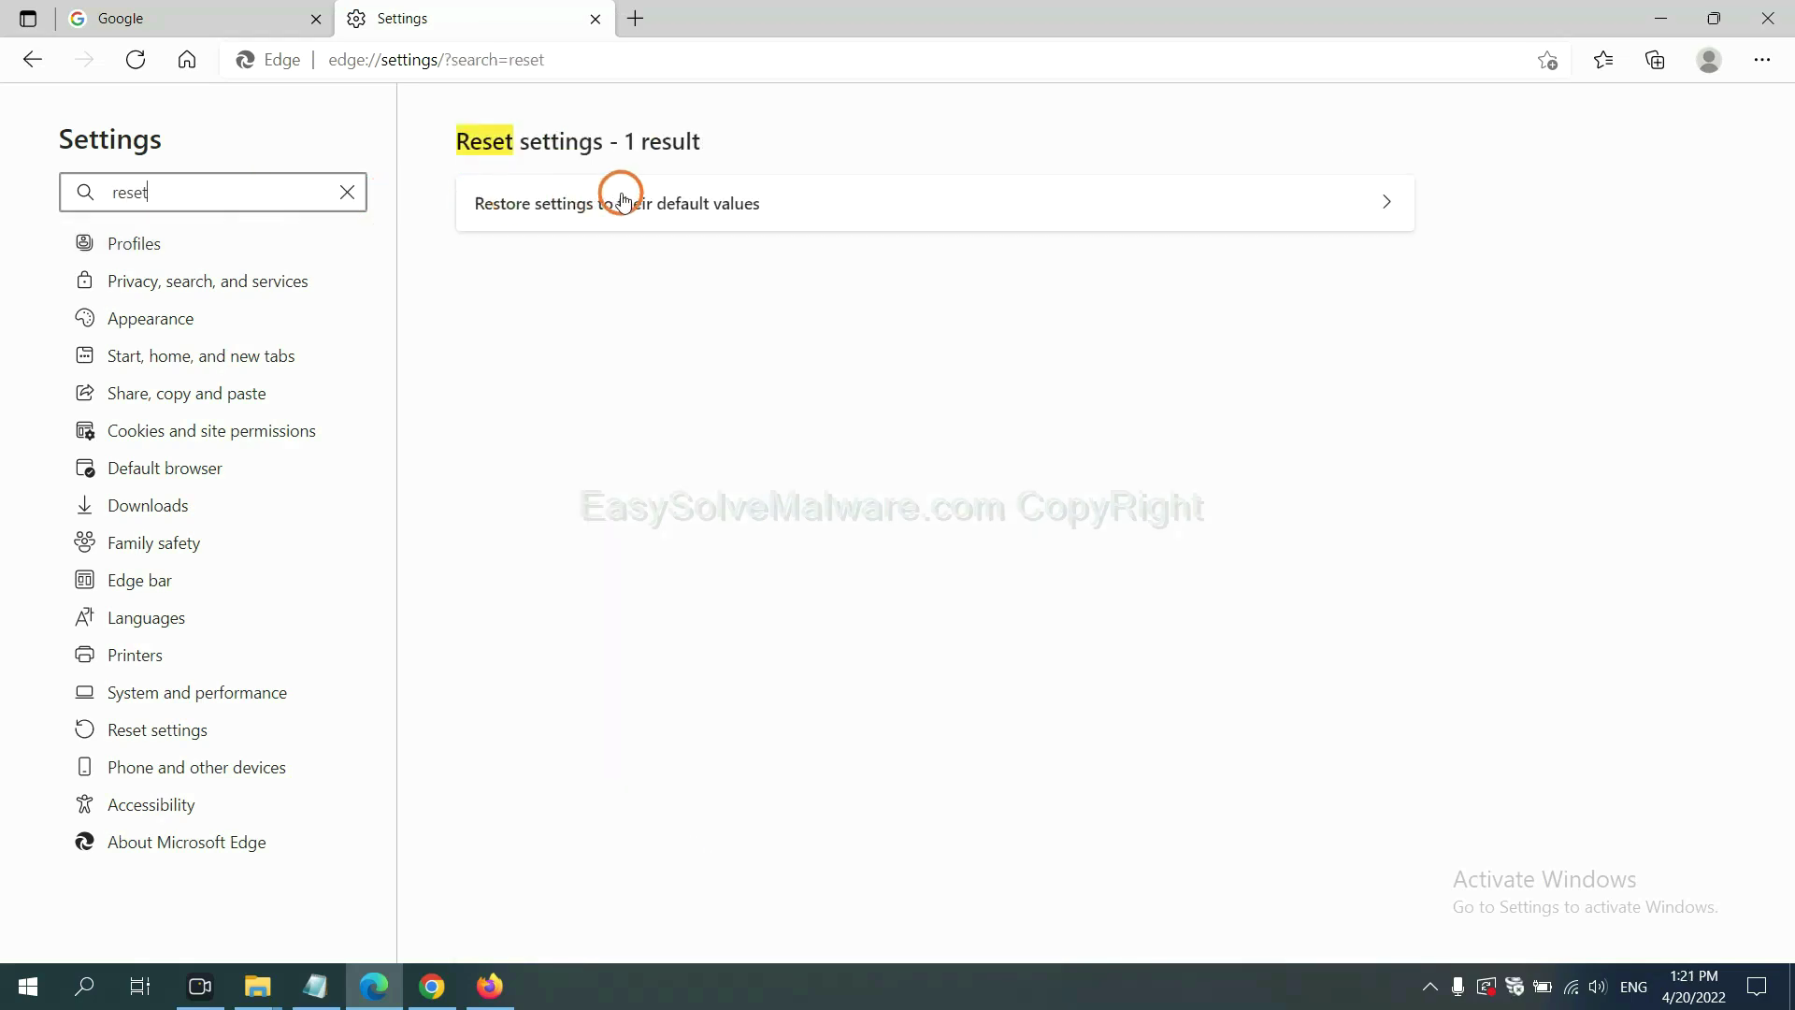
pyautogui.click(629, 197)
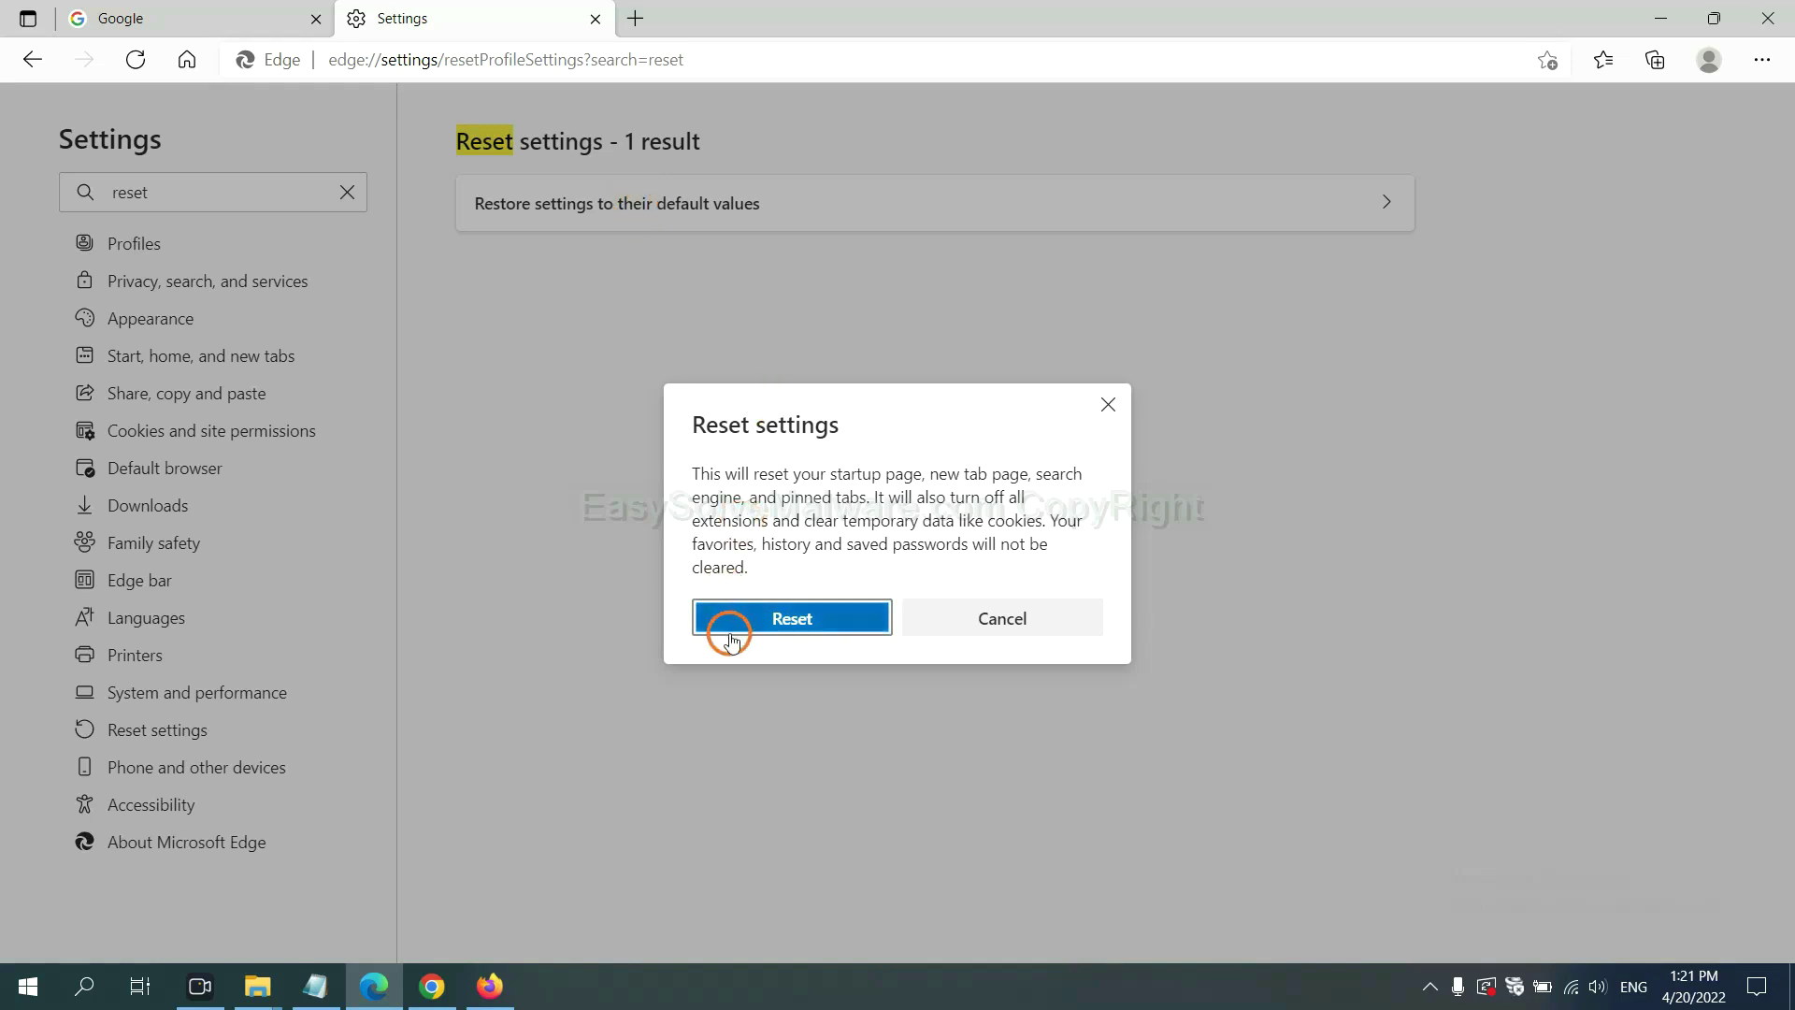